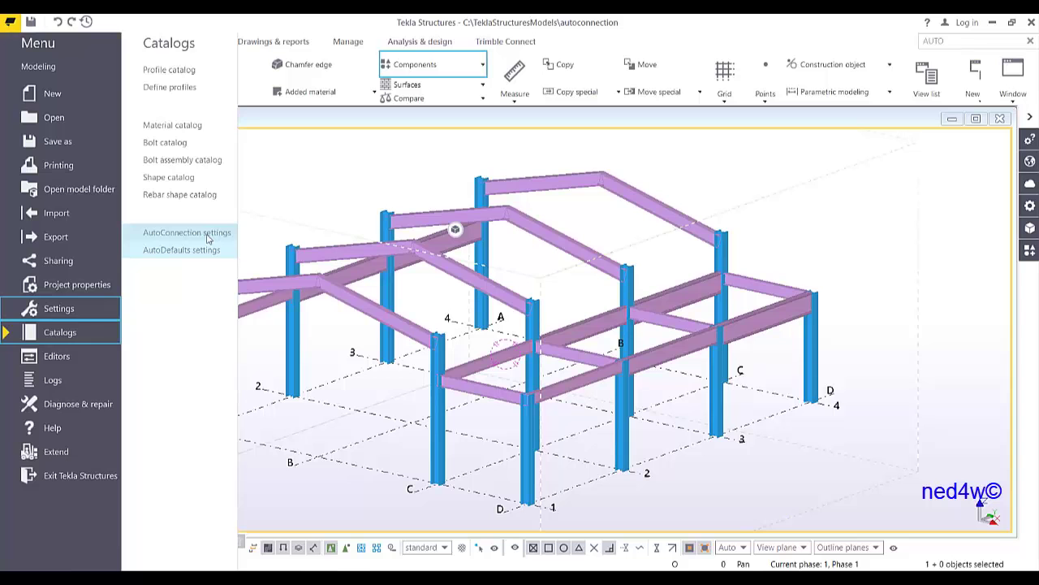
Step: Open the AutoConnection settings dialog from File > Catalogs
left_click(208, 235)
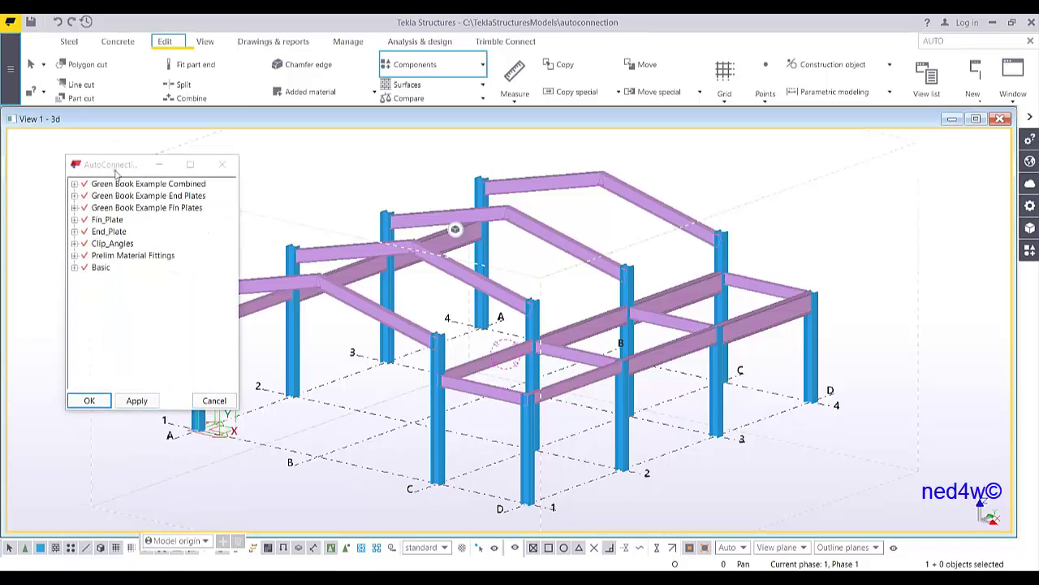
Step: Add a new rule group from the first group's context menu, name it YOUTUBE, and expand it
left_click_drag(116, 172, 829, 154)
middle_click_drag(623, 301, 558, 301)
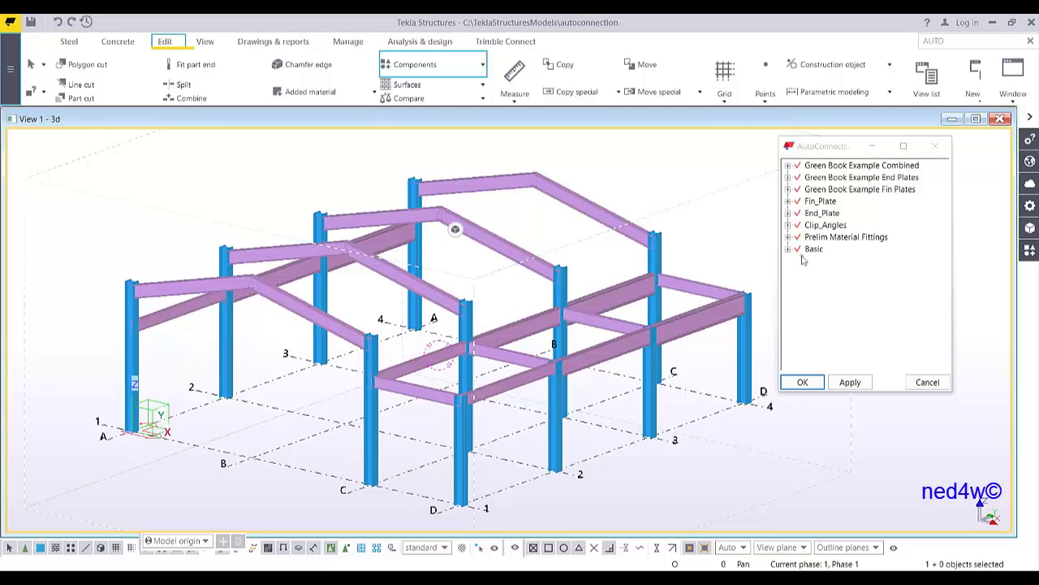
left_click(840, 282)
right_click(839, 282)
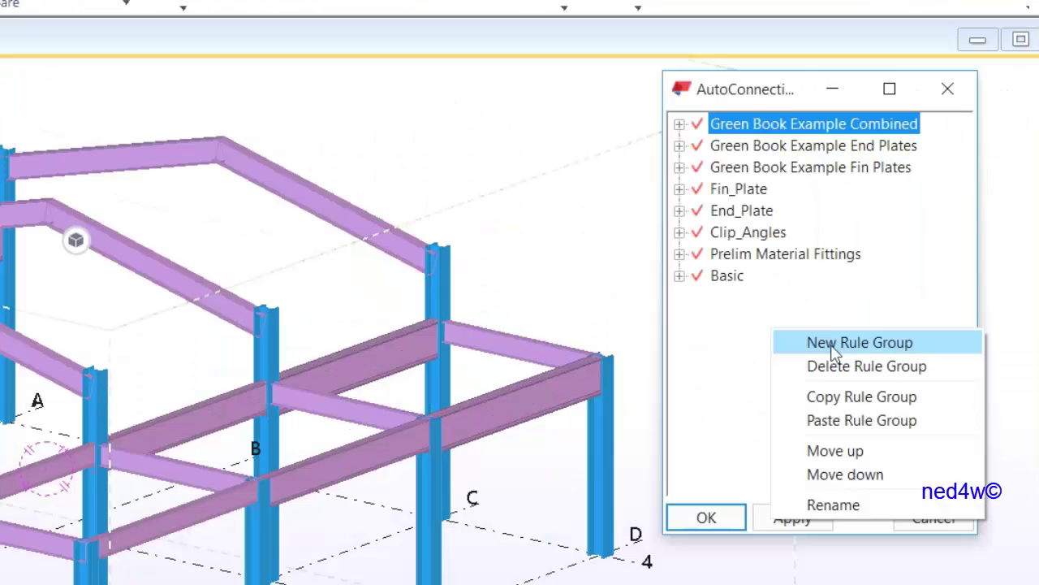
left_click(834, 343)
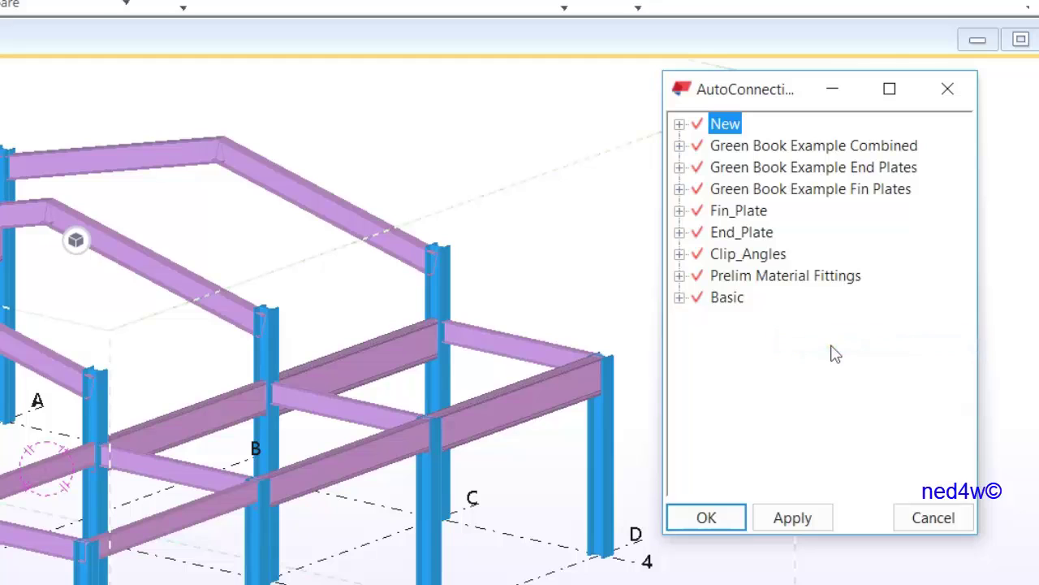
left_click(731, 125)
type("YOUTUBE")
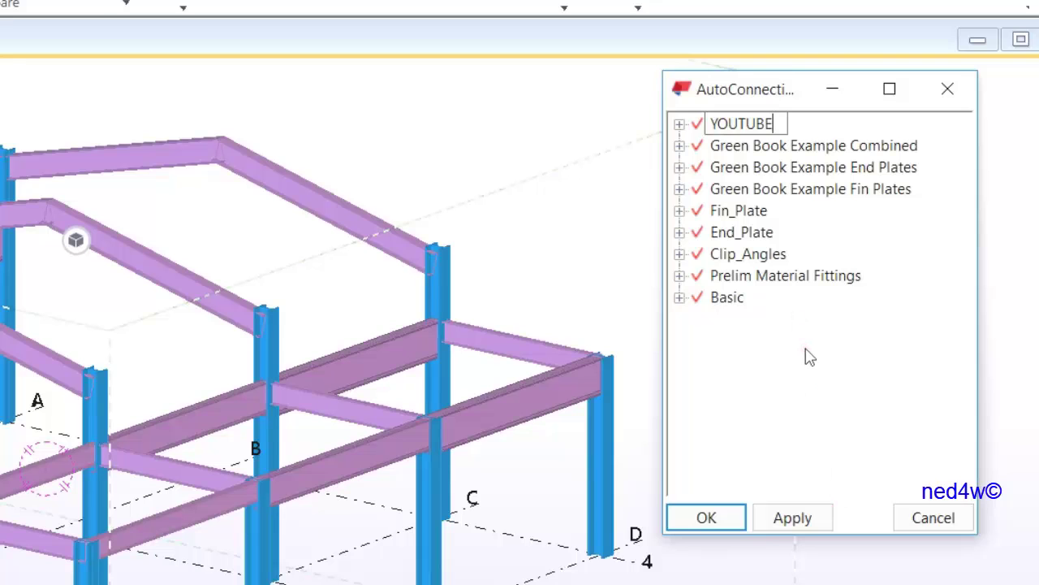
key("Return")
left_click(679, 126)
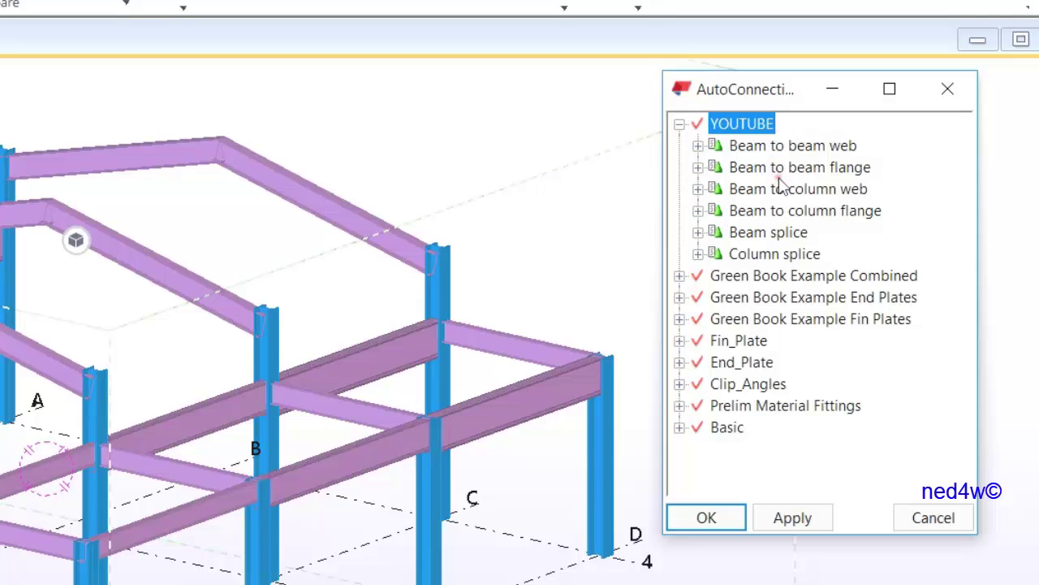
Step: Expand and collapse Beam to beam web and Beam to beam flange to confirm they're empty
left_click(698, 146)
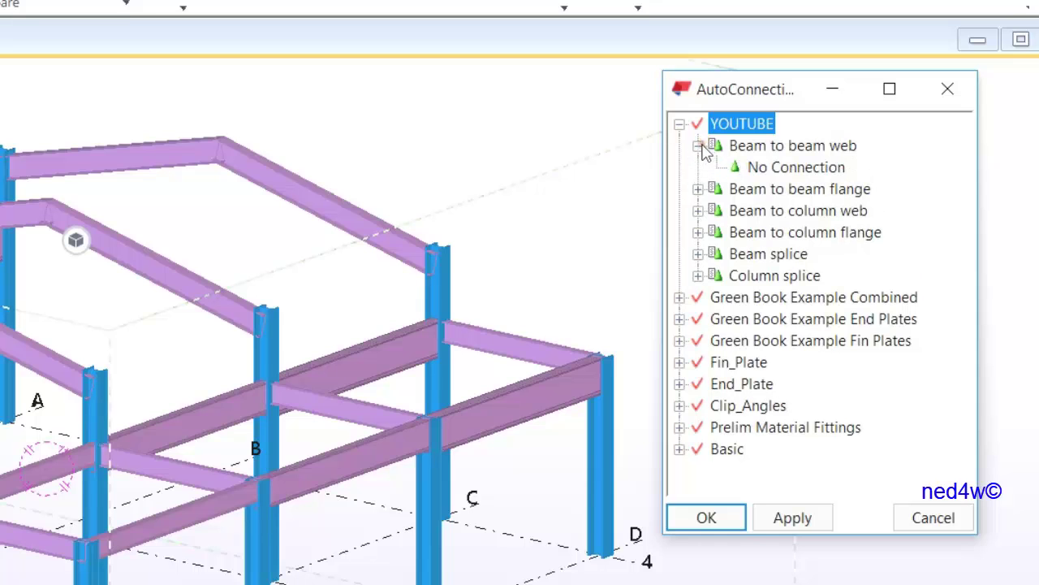
left_click(698, 145)
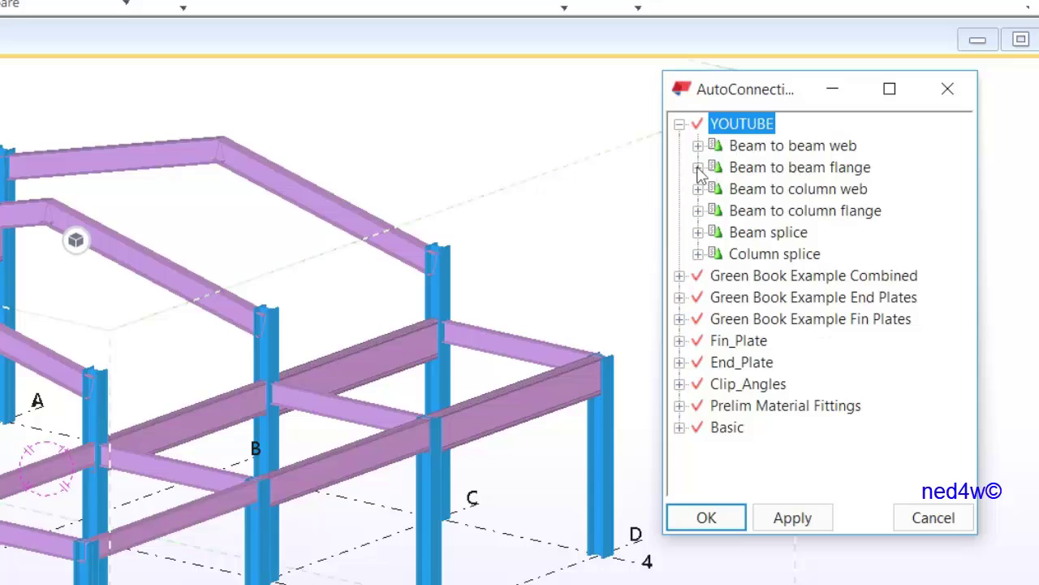
left_click(697, 168)
left_click(697, 168)
Step: Zoom and pan the 3D view onto a column-rafter joint
left_click(474, 174)
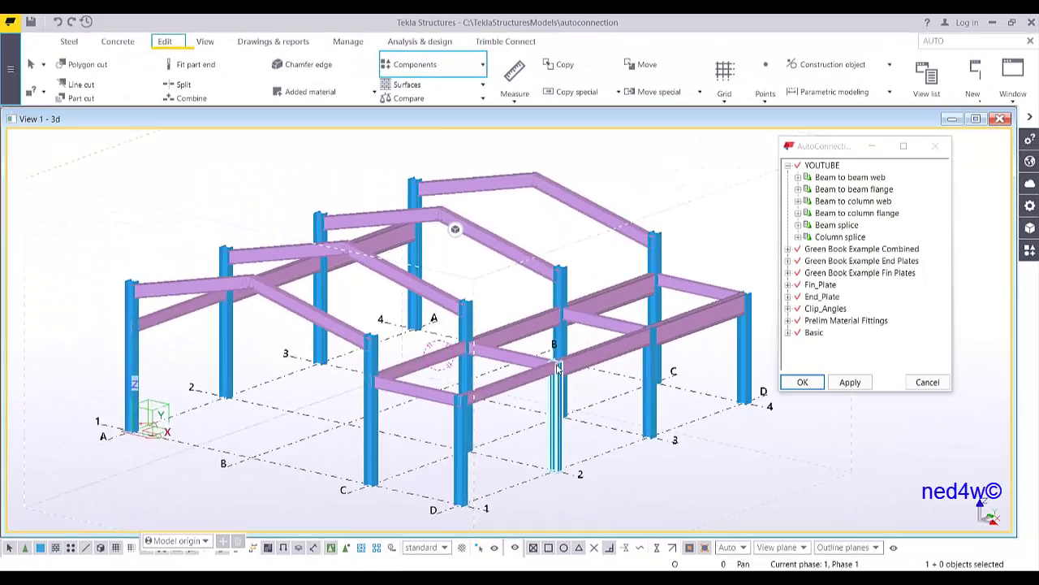
scroll(557, 367, "up", 2)
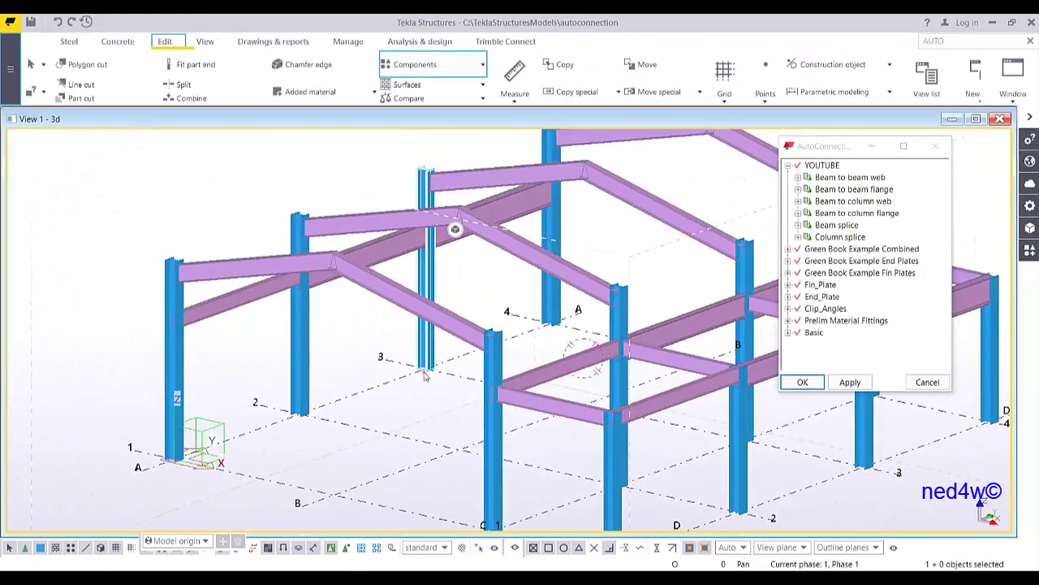
scroll(424, 375, "up", 6)
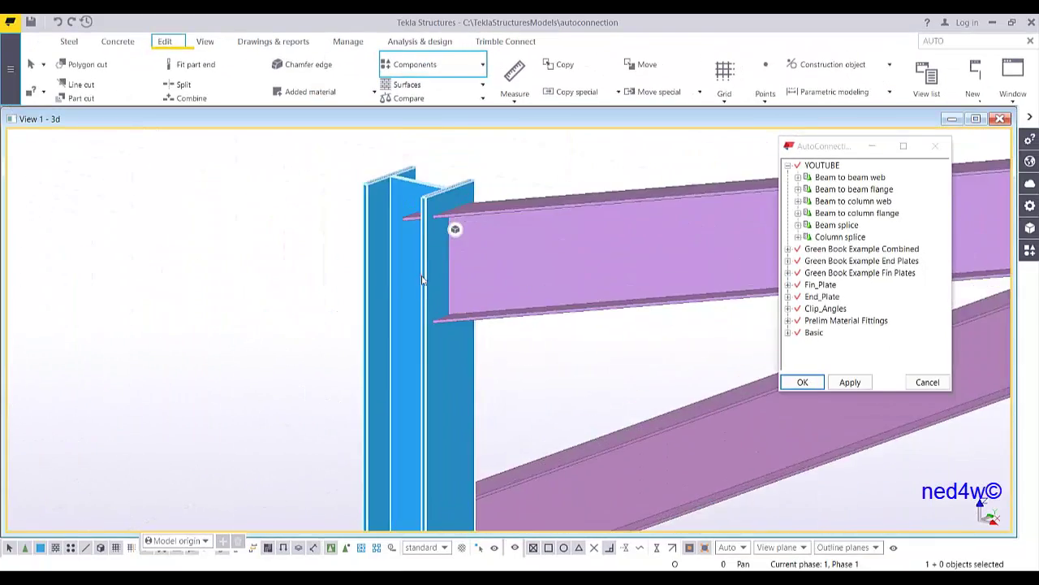
middle_click_drag(421, 280, 343, 325)
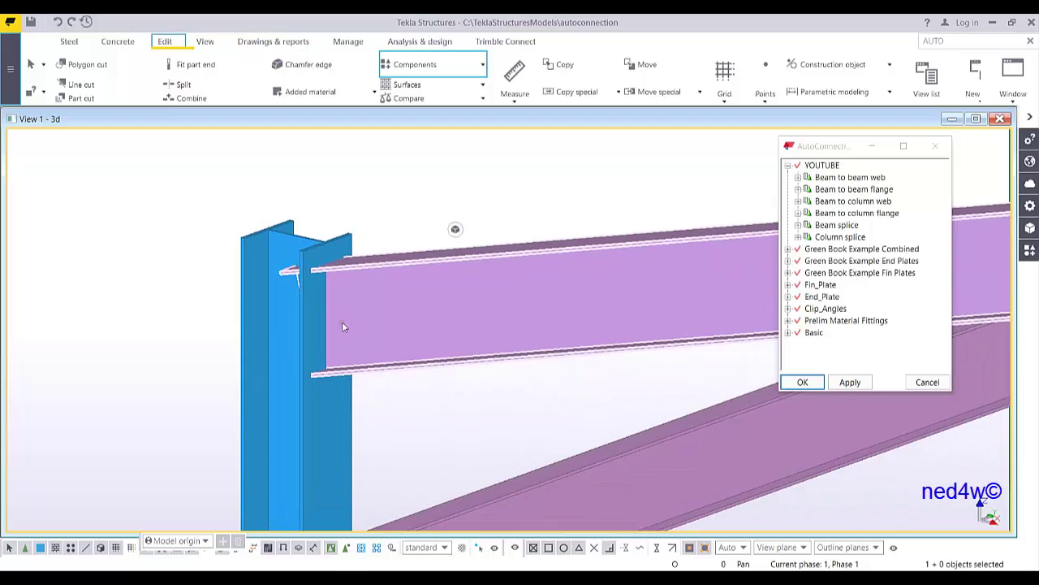
Step: Create an additional rule set named New under YOUTUBE's Beam to column flange
left_click(799, 213)
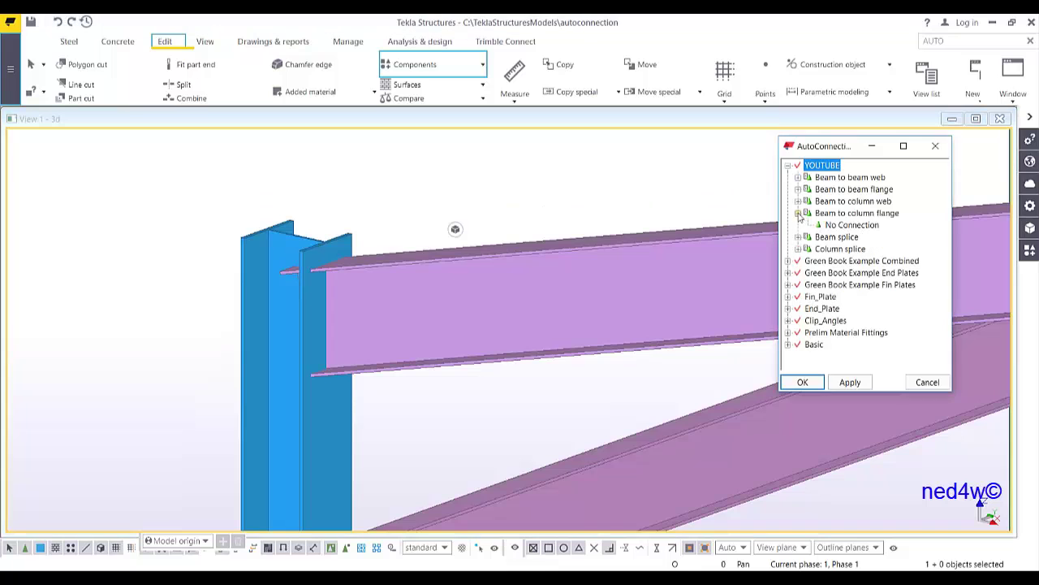
right_click(845, 212)
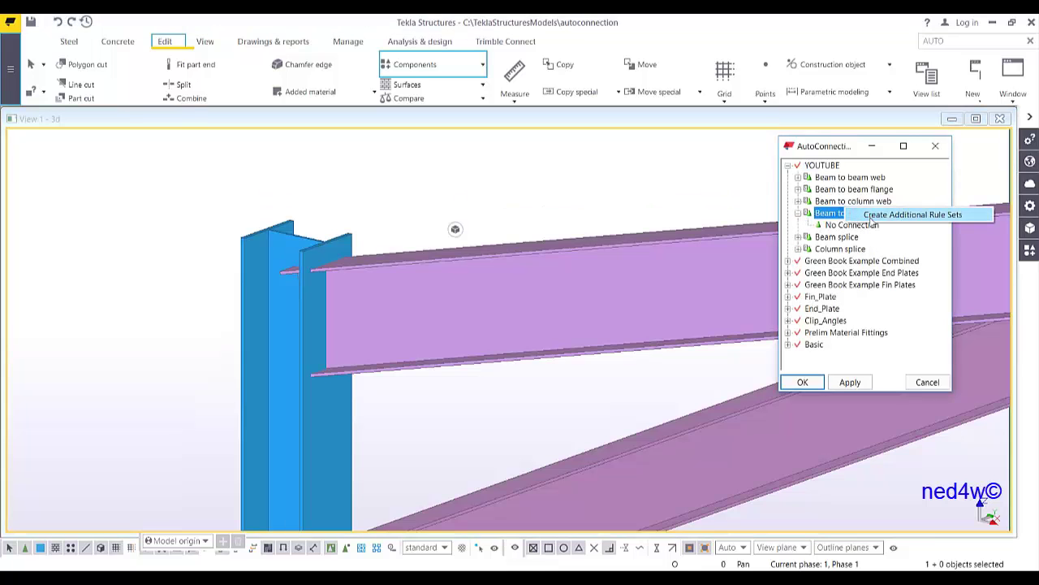
left_click(872, 216)
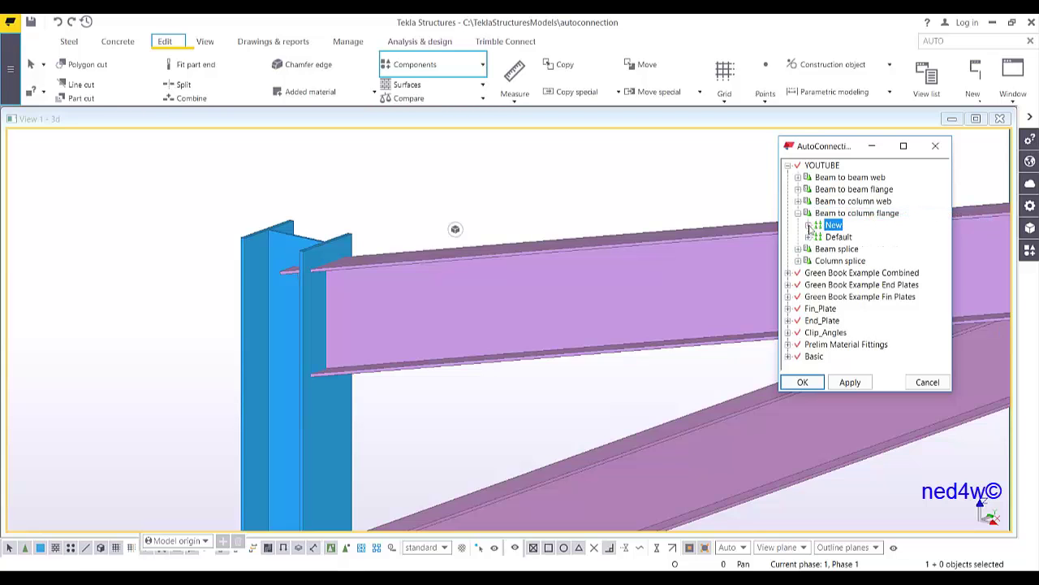
right_click(834, 227)
key("Escape")
right_click(834, 230)
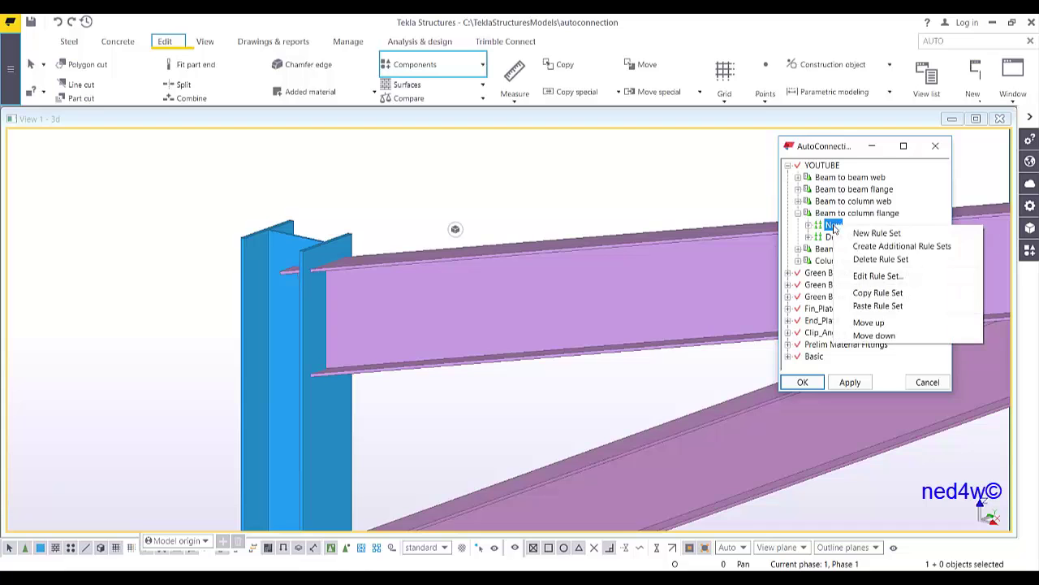
Step: Edit the new rule set, name it COLUMNTORAFTER, and widen the Autoconnection rules dialog
left_click(865, 277)
left_click_drag(265, 120, 542, 165)
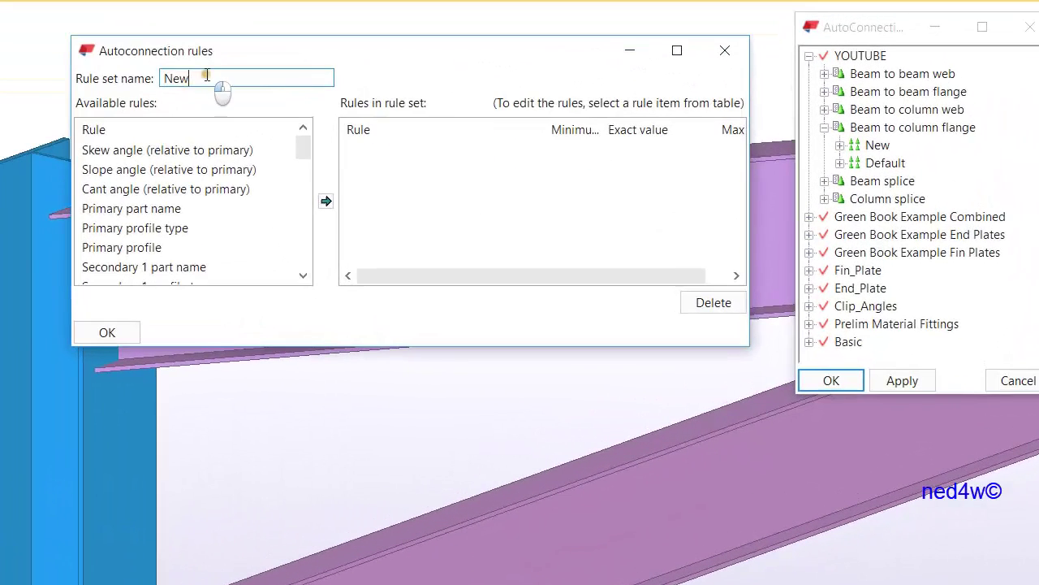
left_click_drag(387, 176, 325, 192)
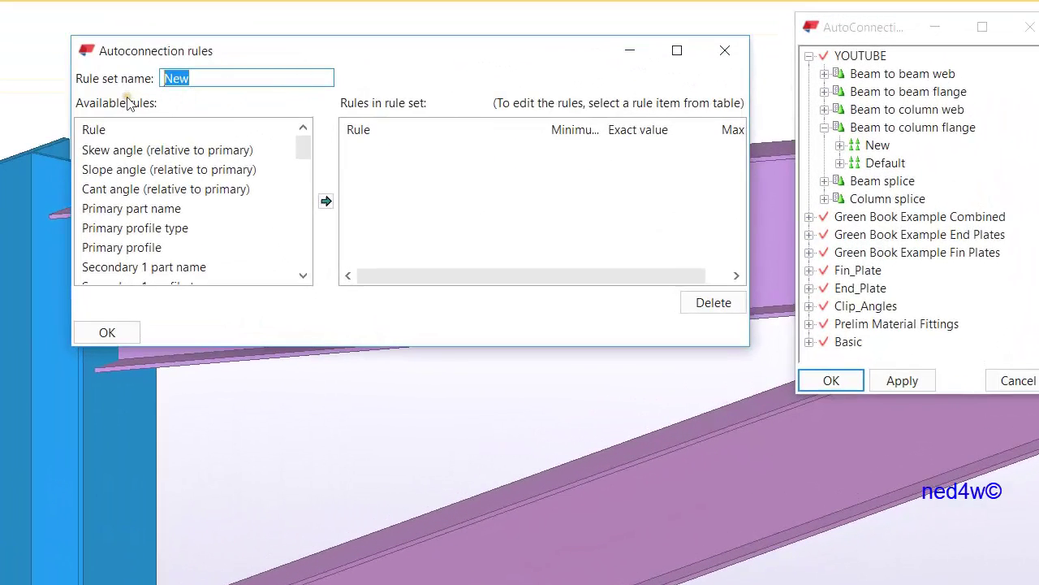
type("COLUMNTO")
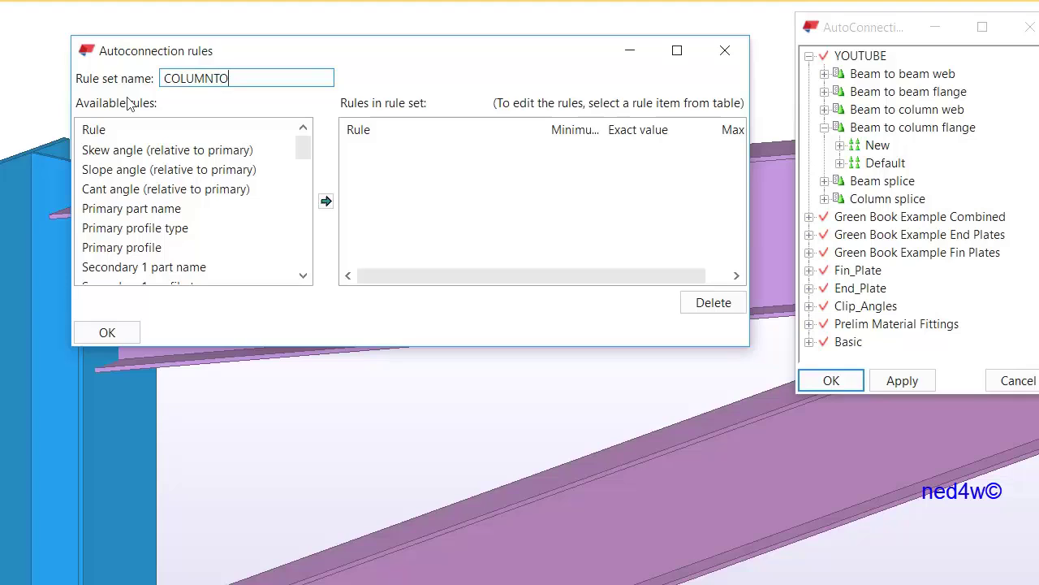
type("RAFTER")
left_click_drag(529, 59, 300, 90)
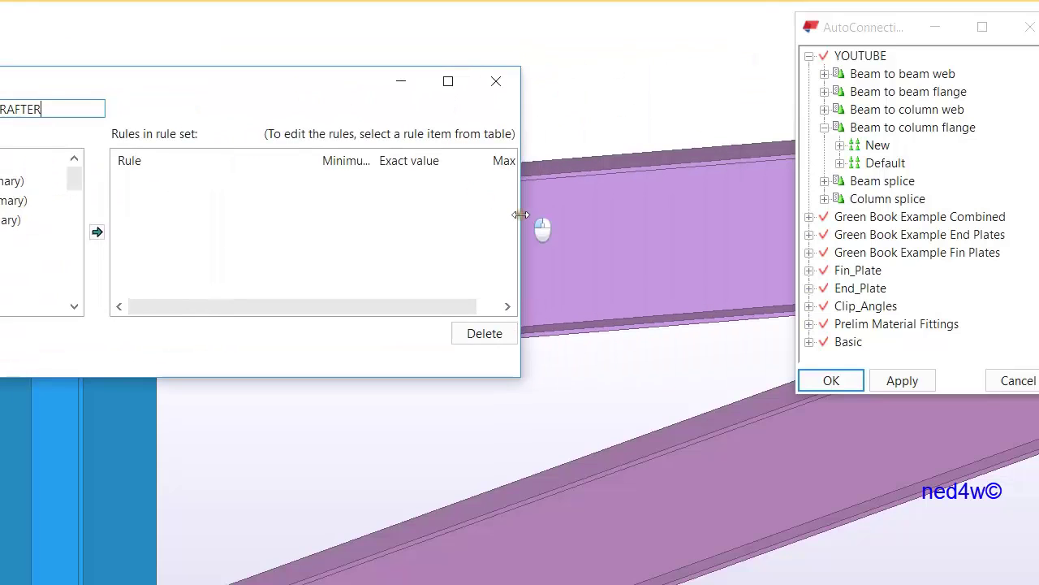
left_click_drag(521, 216, 735, 247)
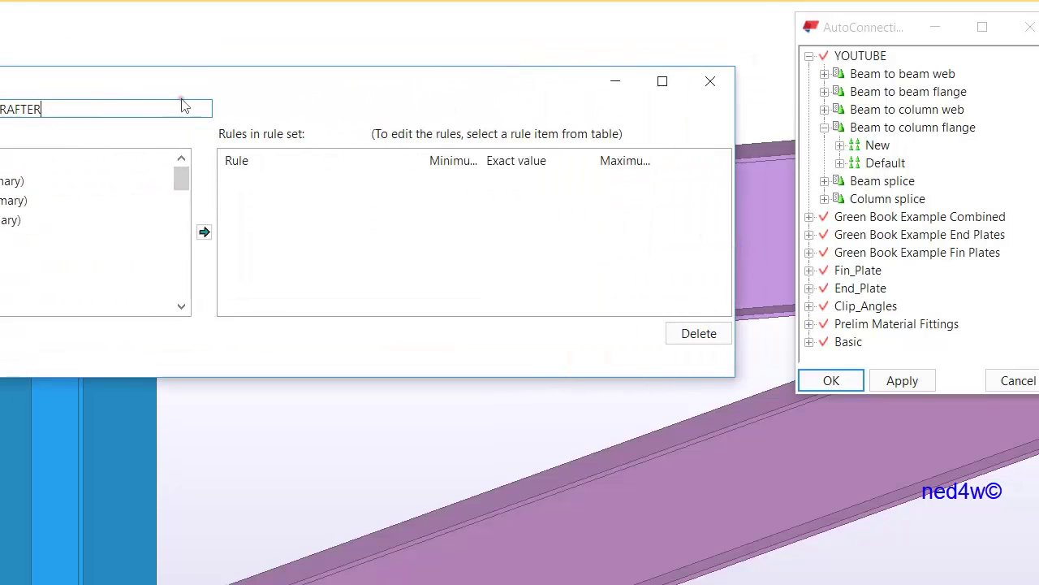
left_click_drag(189, 86, 377, 141)
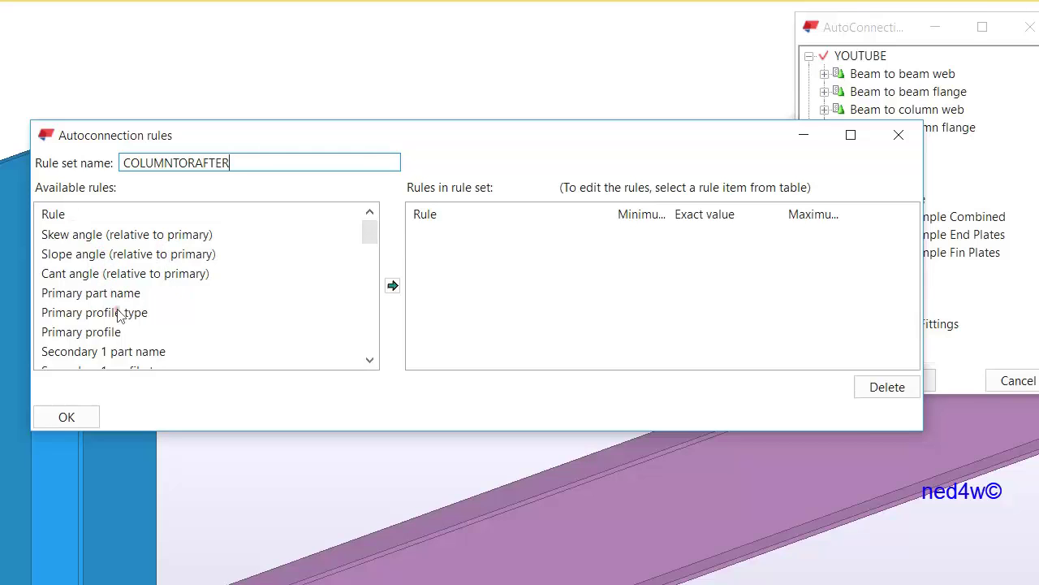
Step: Add the Primary part name rule from Available rules to the rule set
scroll(118, 319, "down", 1)
scroll(118, 321, "down", 3)
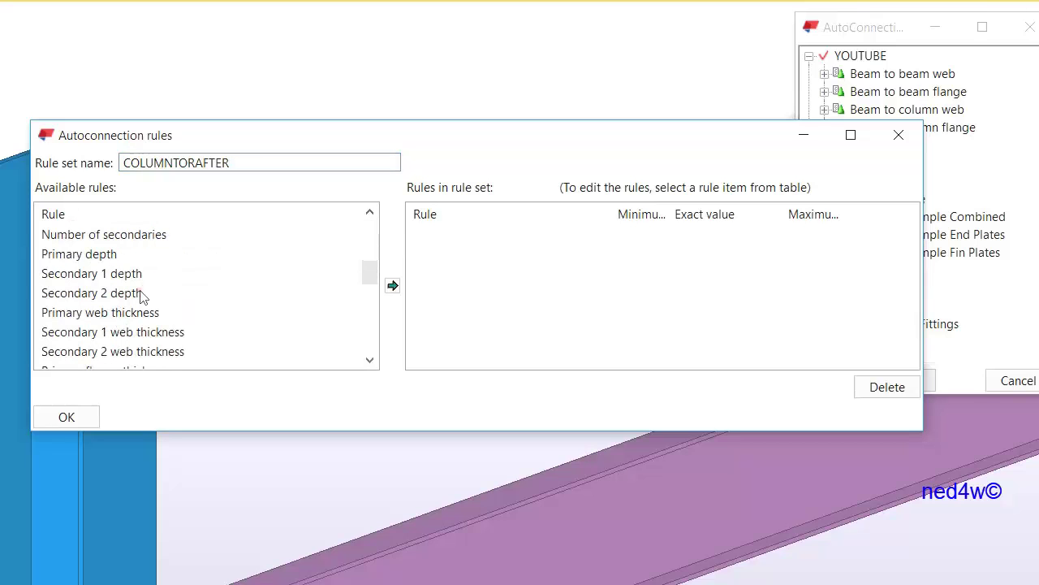
scroll(140, 295, "up", 2)
scroll(139, 296, "down", 6)
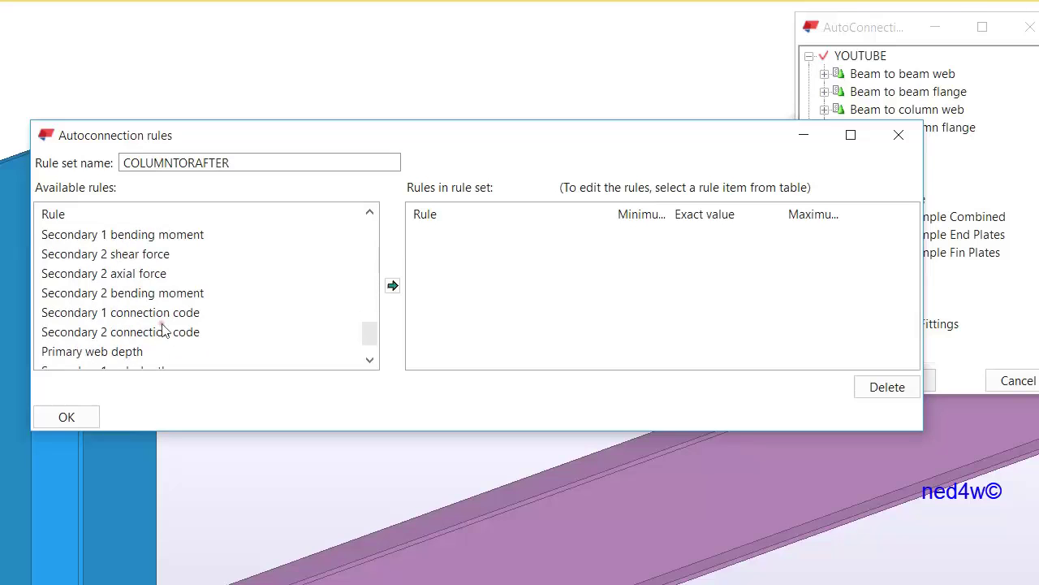
scroll(163, 271, "down", 1)
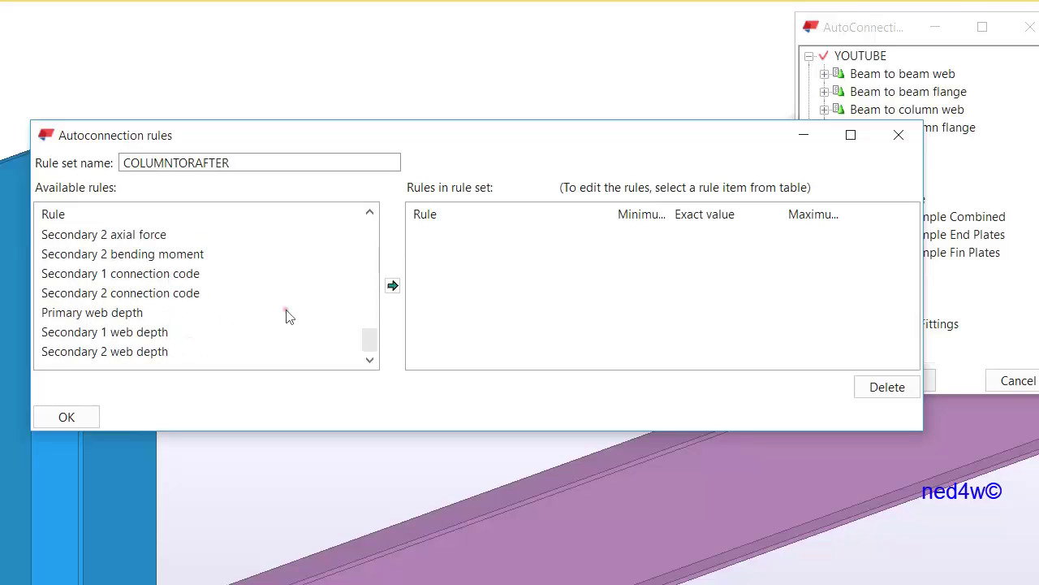
scroll(355, 306, "up", 6)
scroll(213, 283, "up", 3)
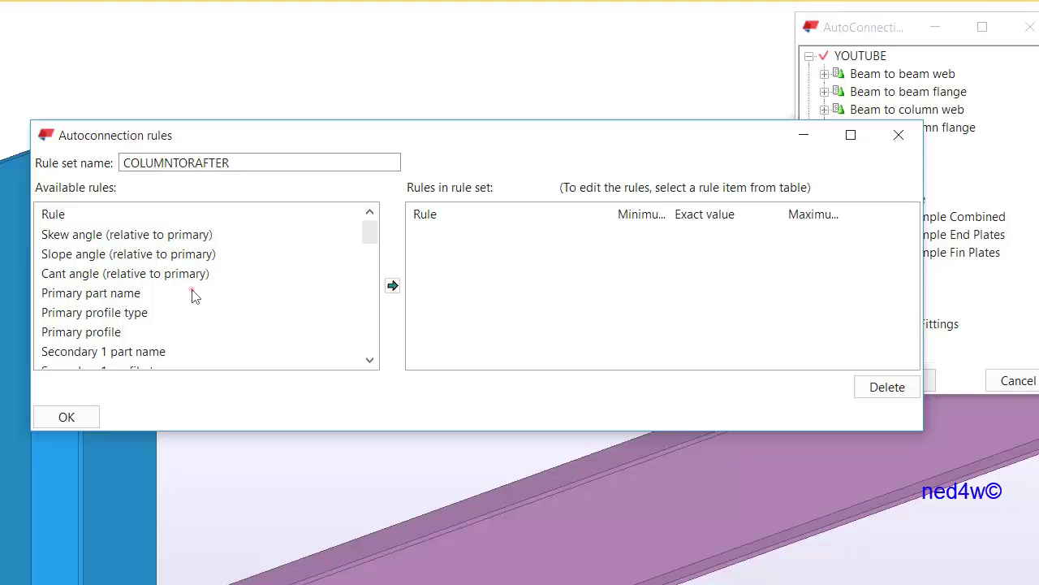
left_click_drag(309, 135, 272, 164)
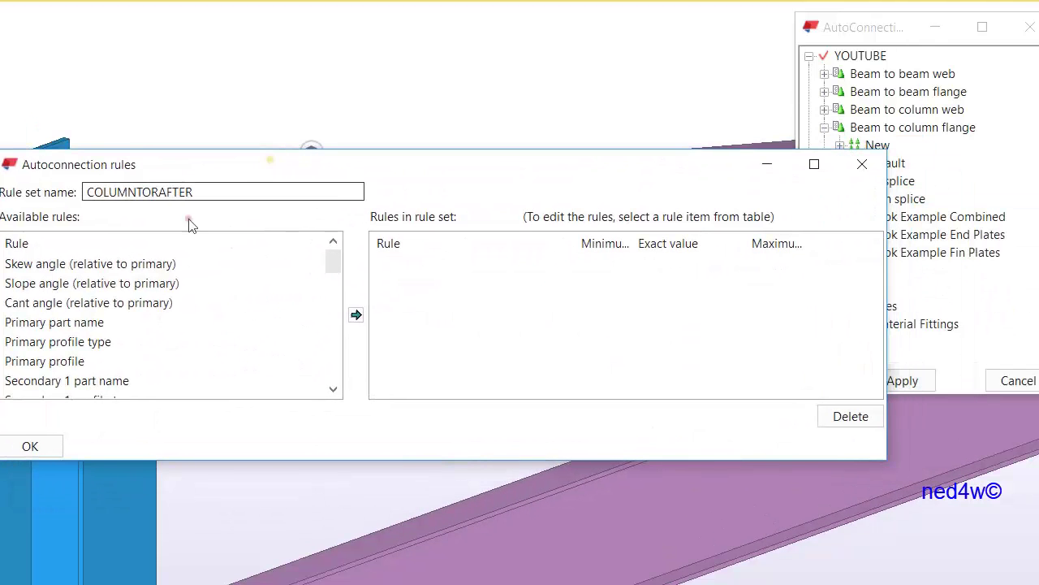
left_click(70, 323)
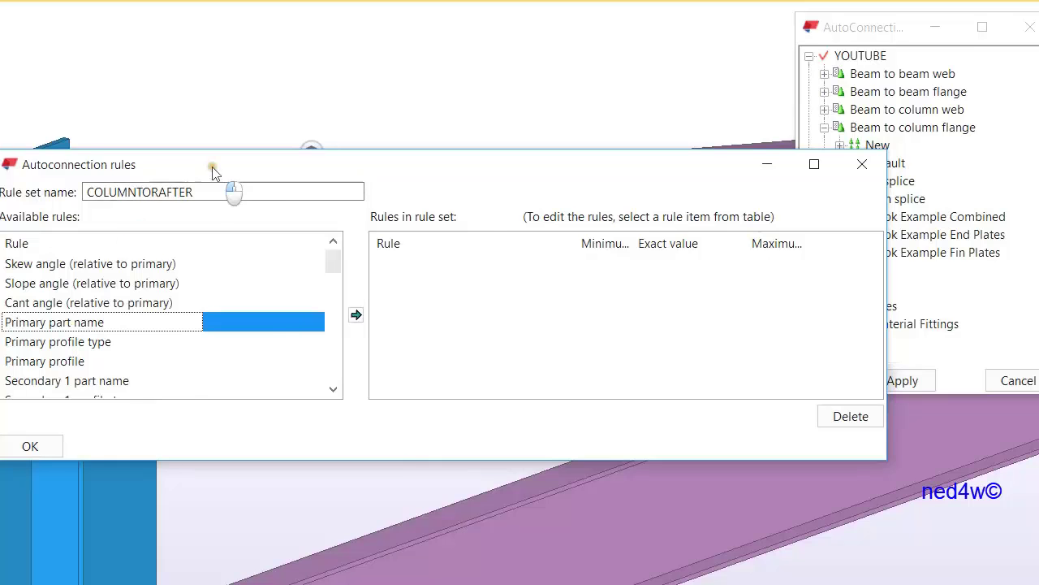
left_click_drag(211, 171, 414, 258)
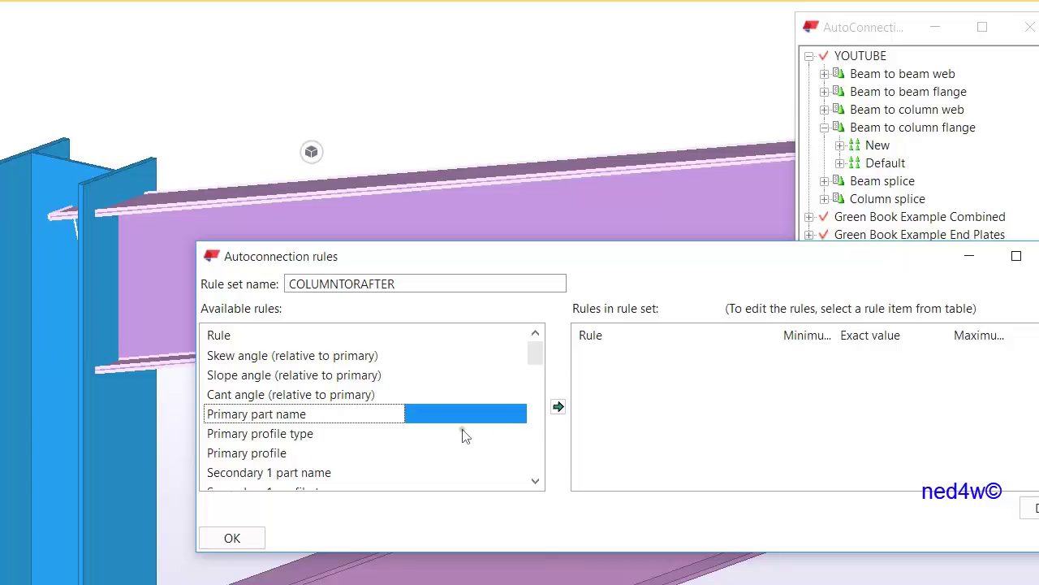
left_click(558, 409)
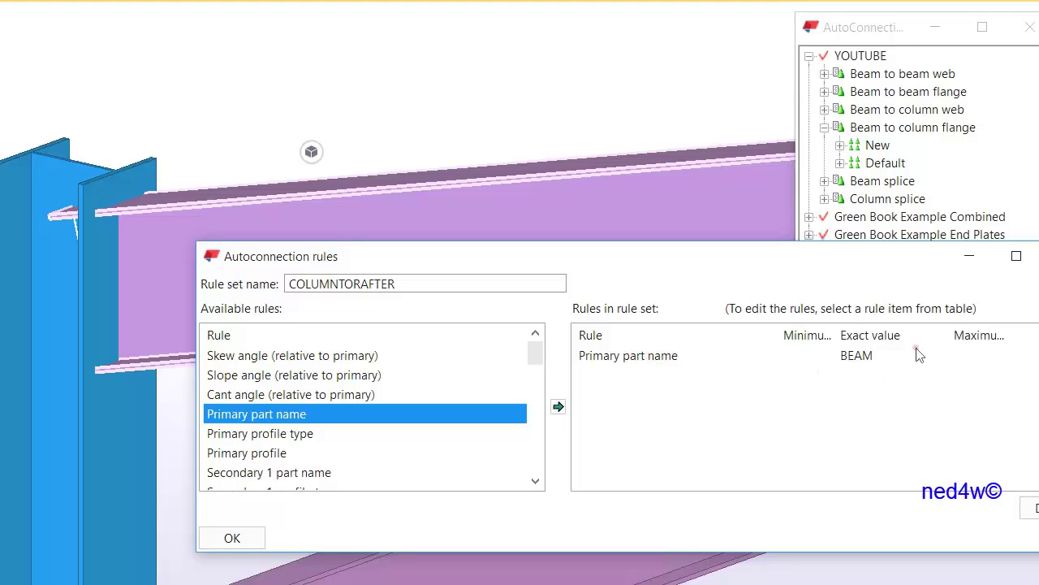
Step: Change the Primary part name exact value from BEAM to COLUMN
left_click(885, 364)
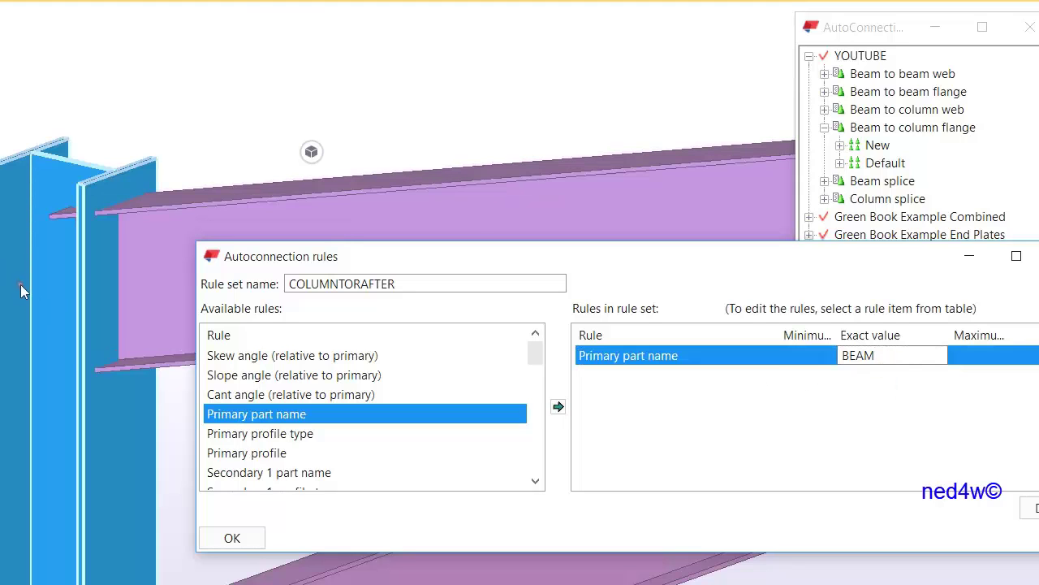
double_click(885, 363)
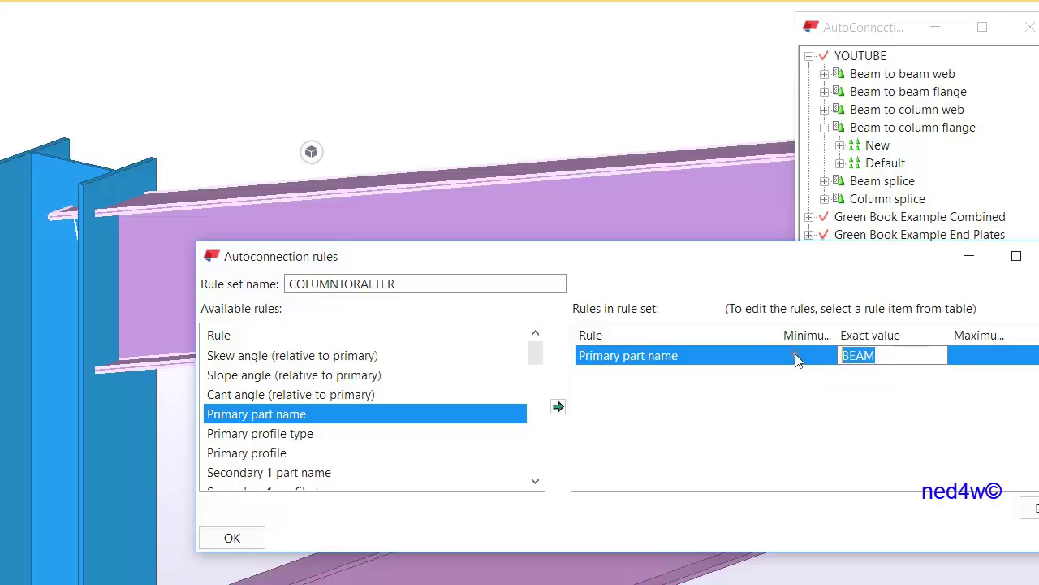
type("COLUM")
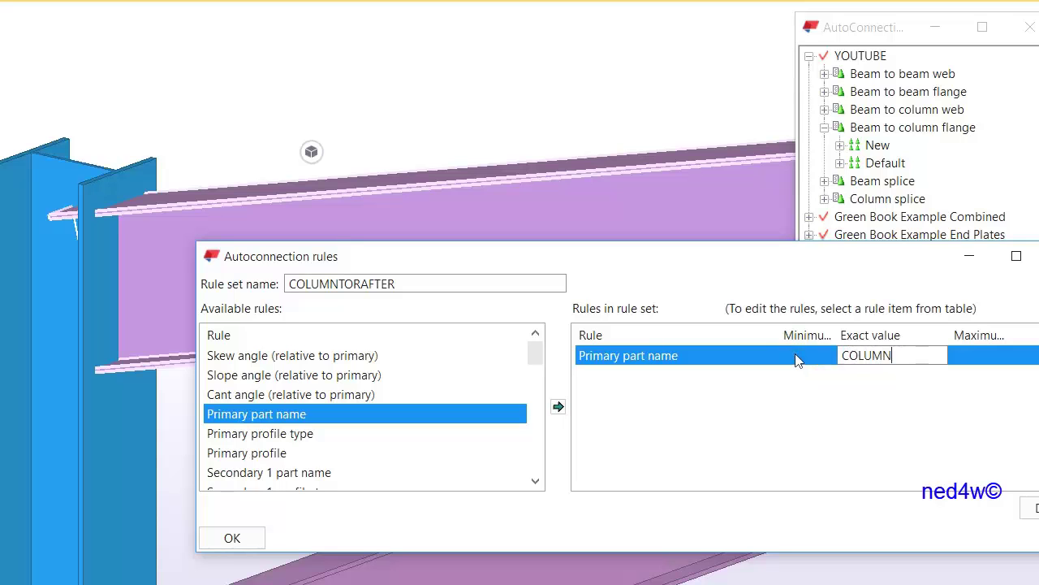
type("N")
left_click(873, 398)
left_click_drag(687, 264, 543, 214)
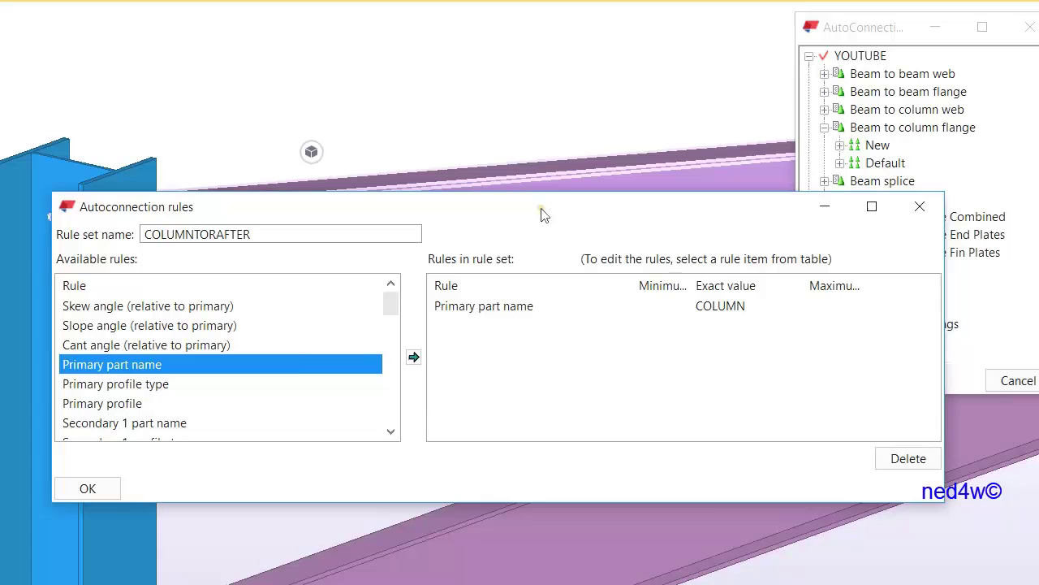
Step: Add the Secondary 1 part name rule to the COLUMNTORAFTER rule set
left_click(162, 423)
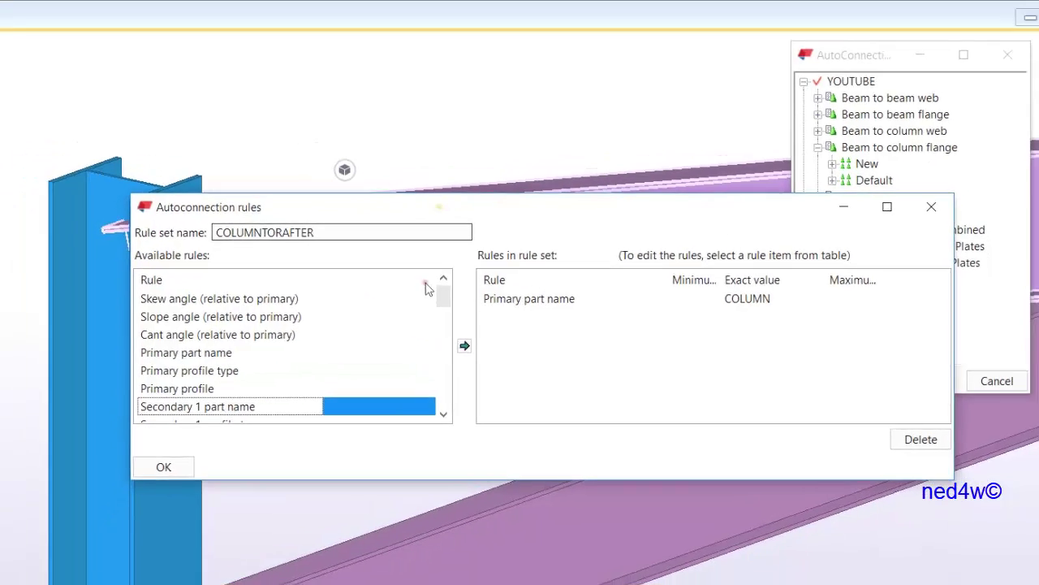
scroll(426, 309, "down", 2)
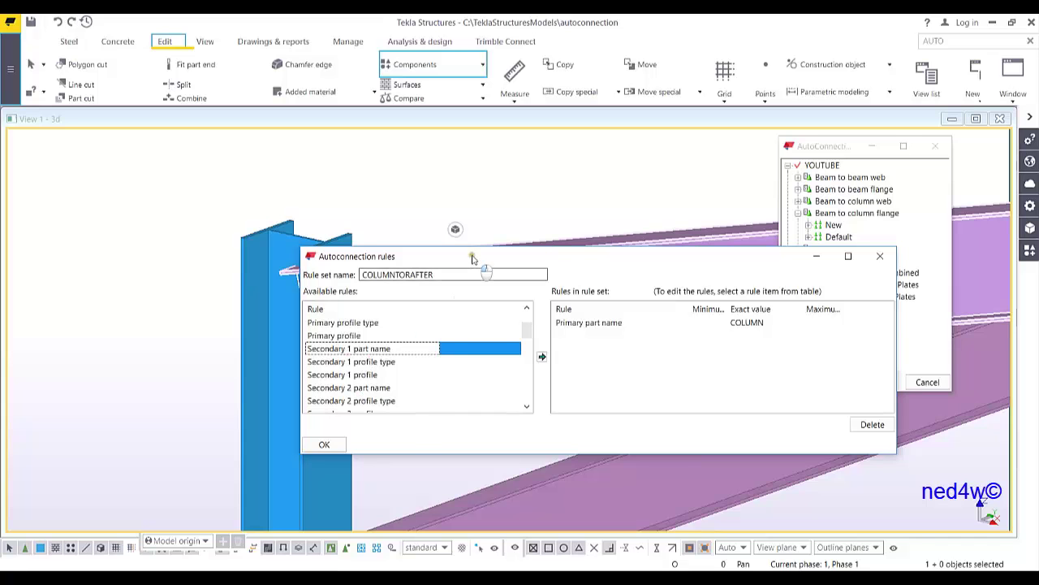
left_click_drag(472, 259, 493, 353)
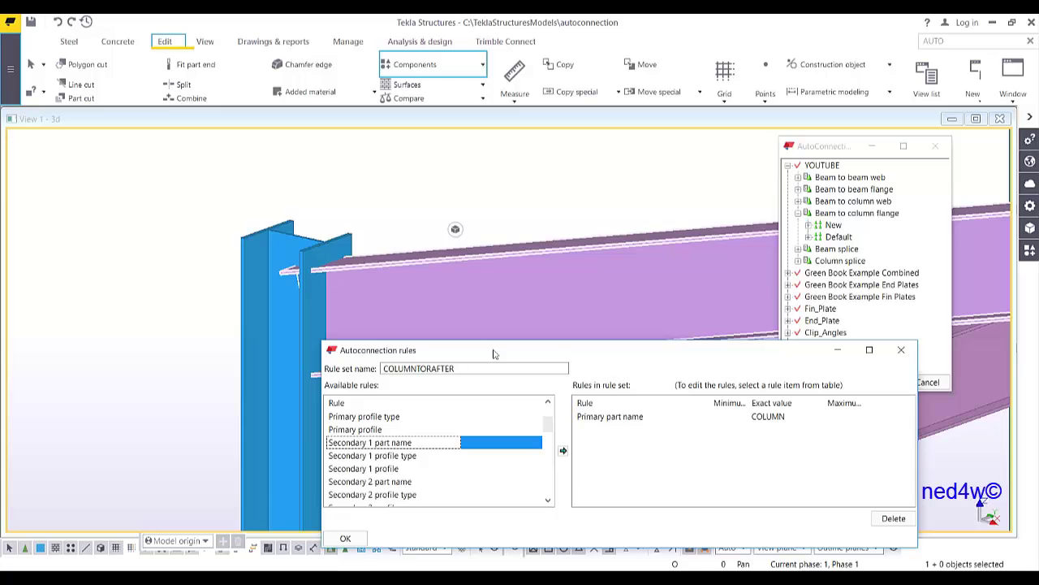
left_click_drag(487, 350, 227, 291)
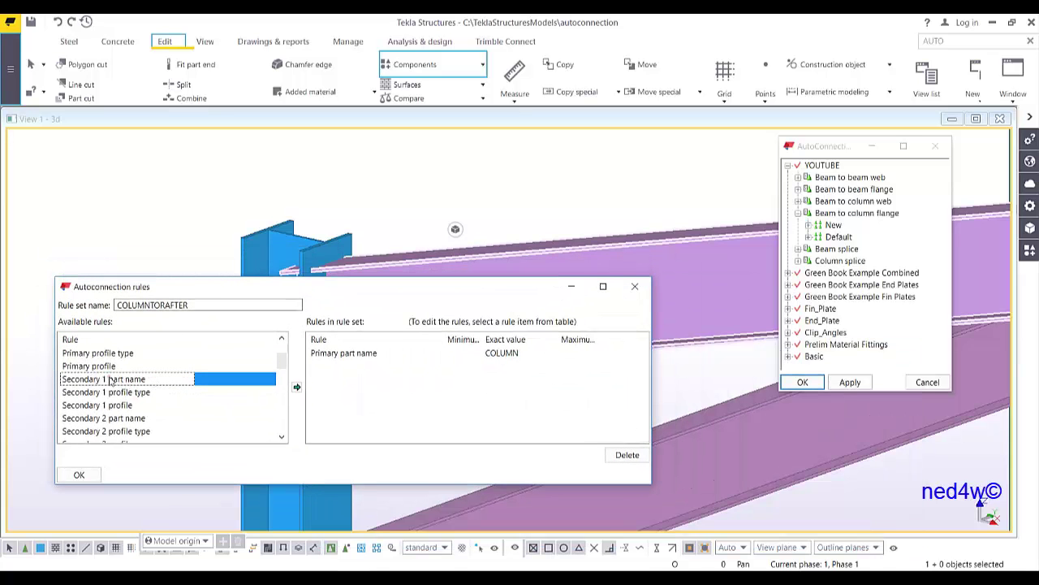
left_click(297, 388)
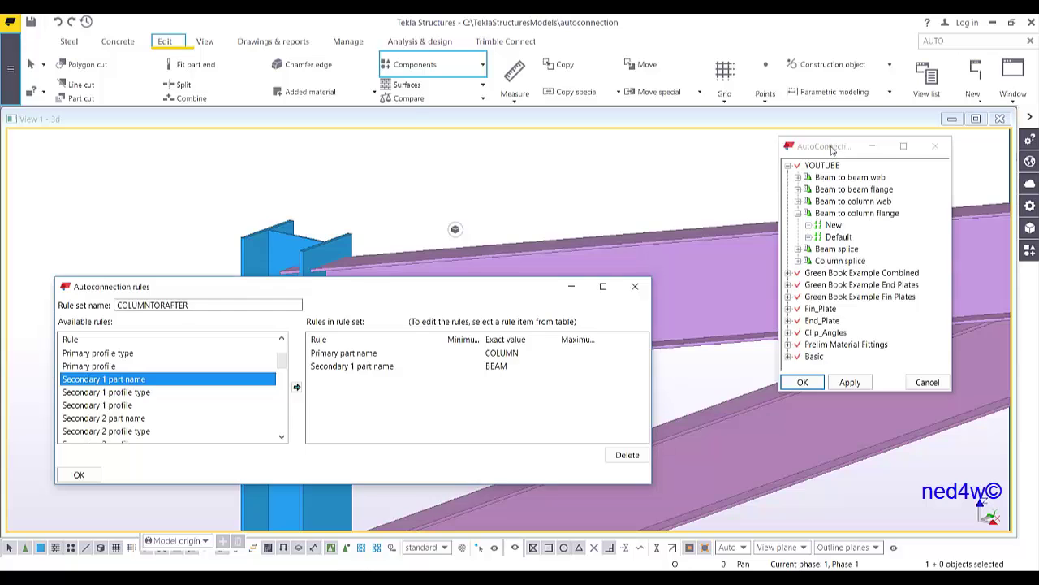
Step: Check the rafter beam's name in its properties and set the Secondary 1 exact value to RAFTER
left_click_drag(832, 146, 102, 80)
left_click_drag(394, 285, 382, 350)
left_click(631, 288)
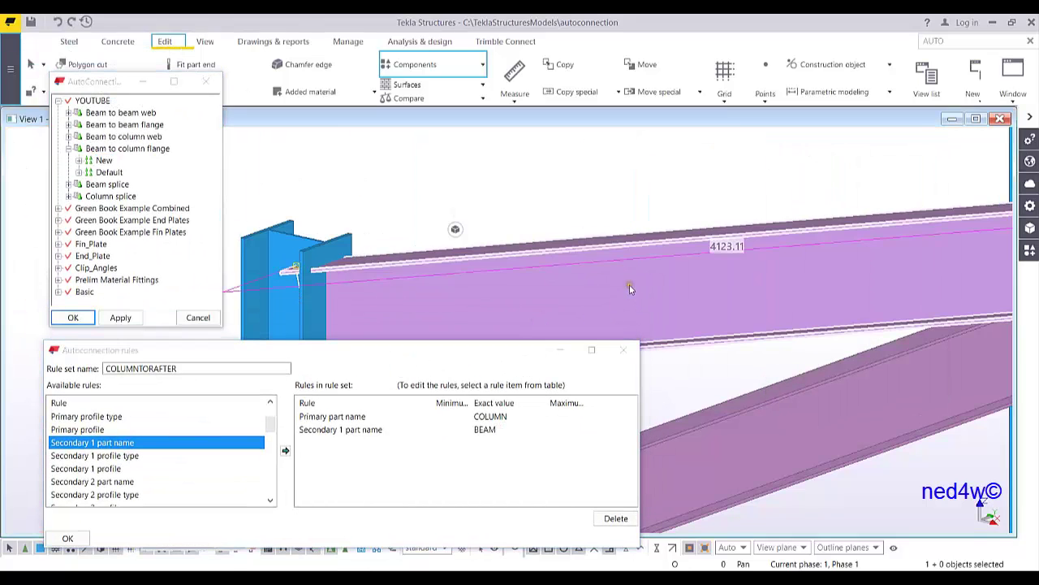
double_click(629, 287)
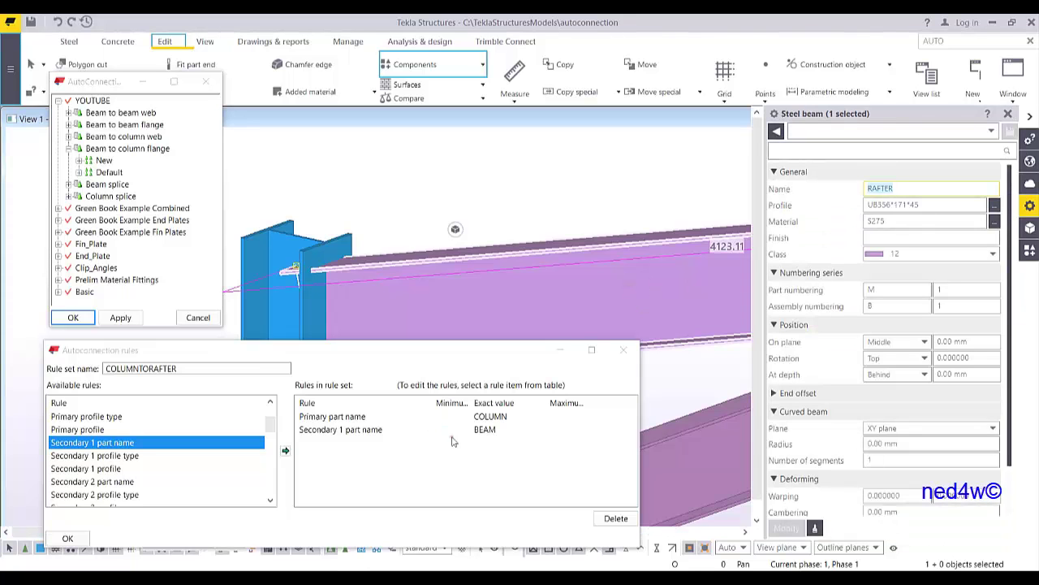
left_click(488, 430)
left_click(504, 432)
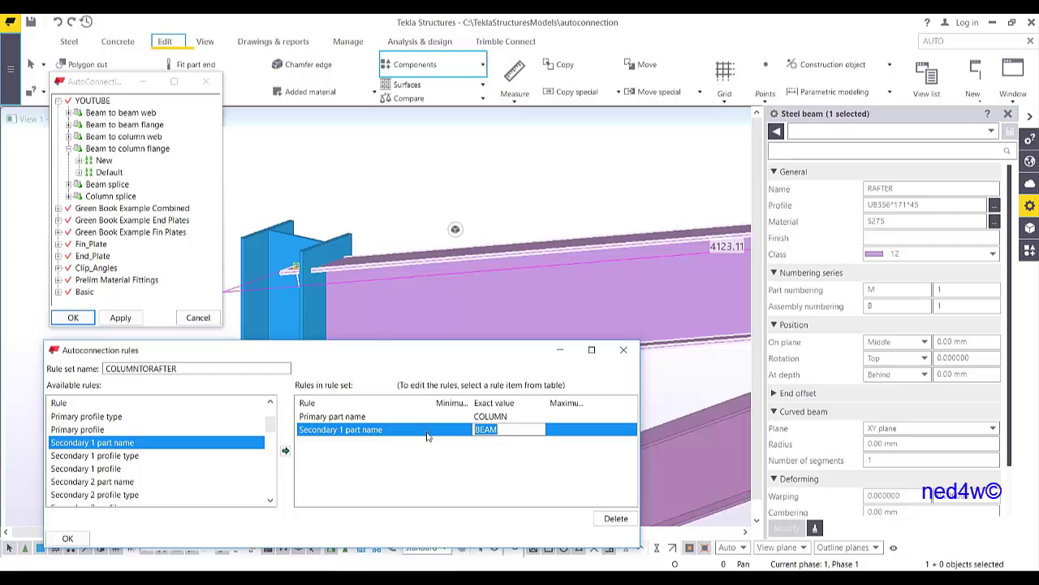
type("RAFTER")
left_click(1009, 114)
left_click_drag(473, 352, 694, 278)
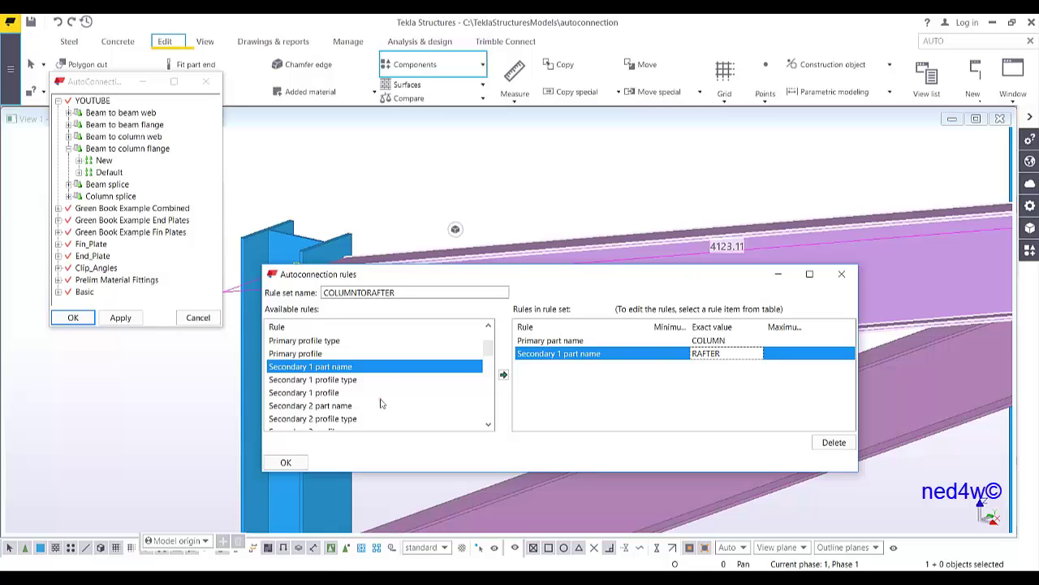
Step: Save the COLUMNTORAFTER rules, then choose Select Connection Type for its No Connection entry
left_click(286, 462)
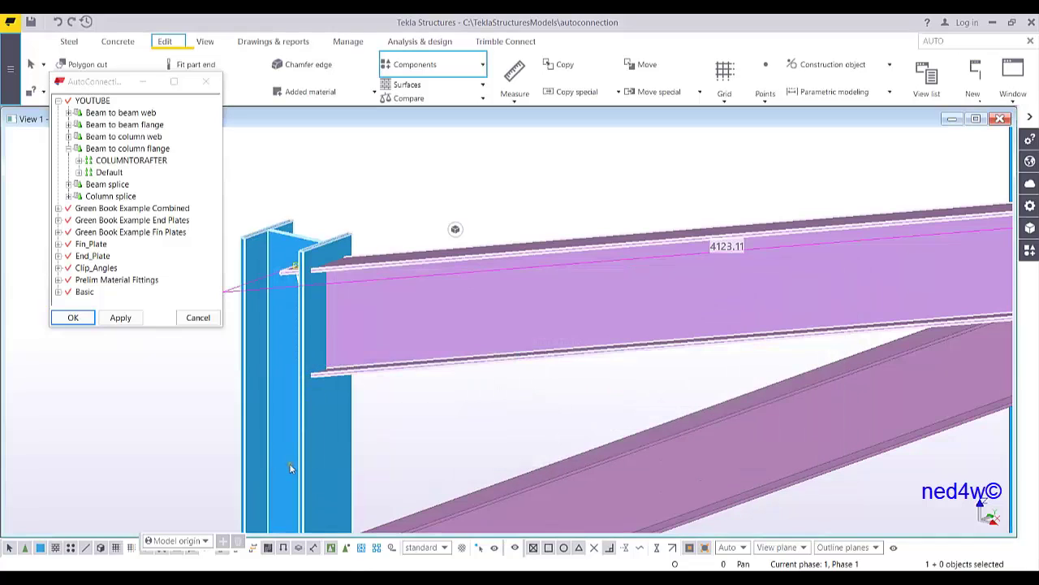
left_click(334, 190)
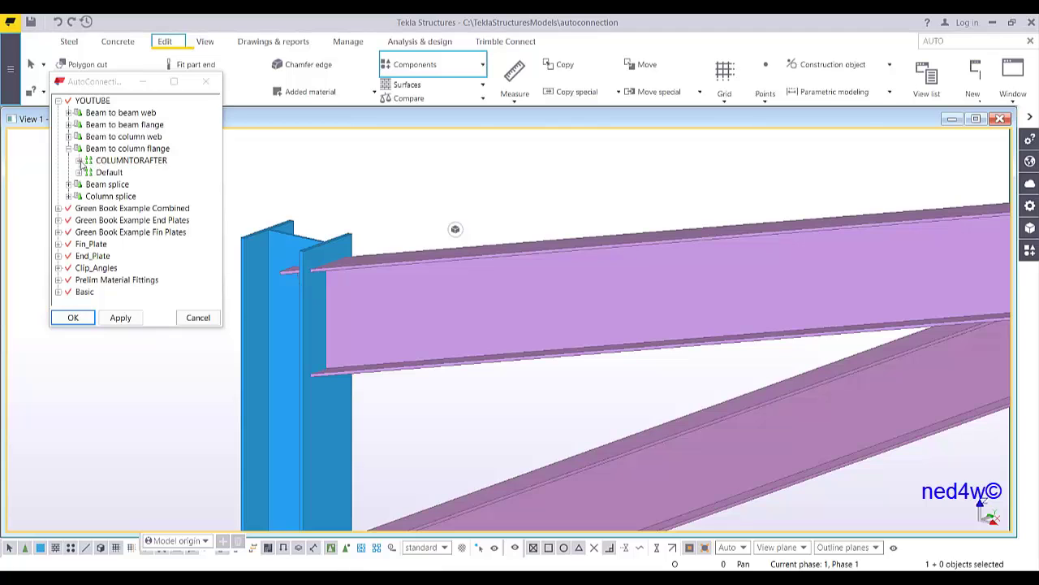
left_click(79, 161)
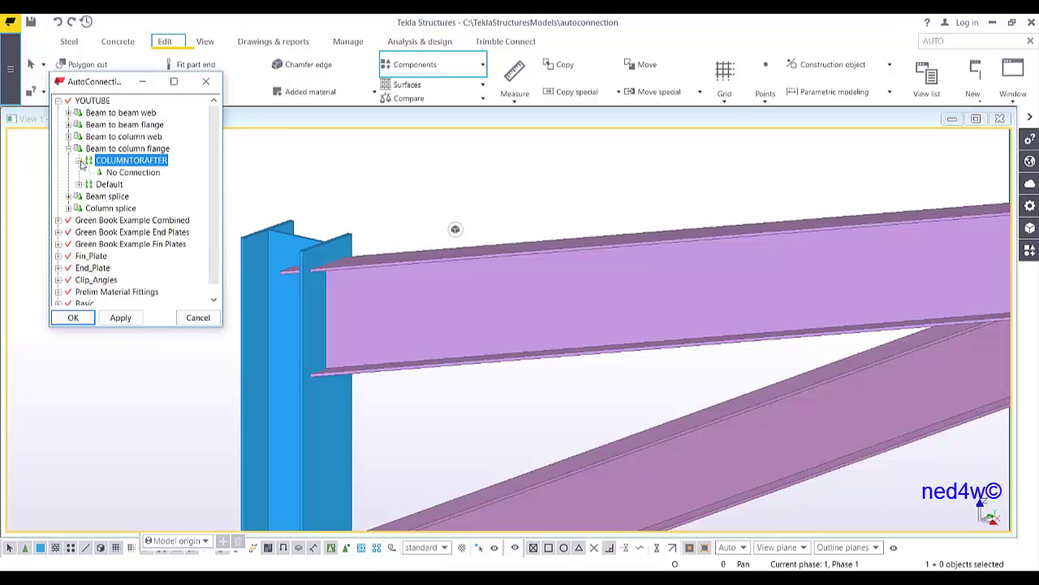
left_click(145, 173)
right_click(144, 173)
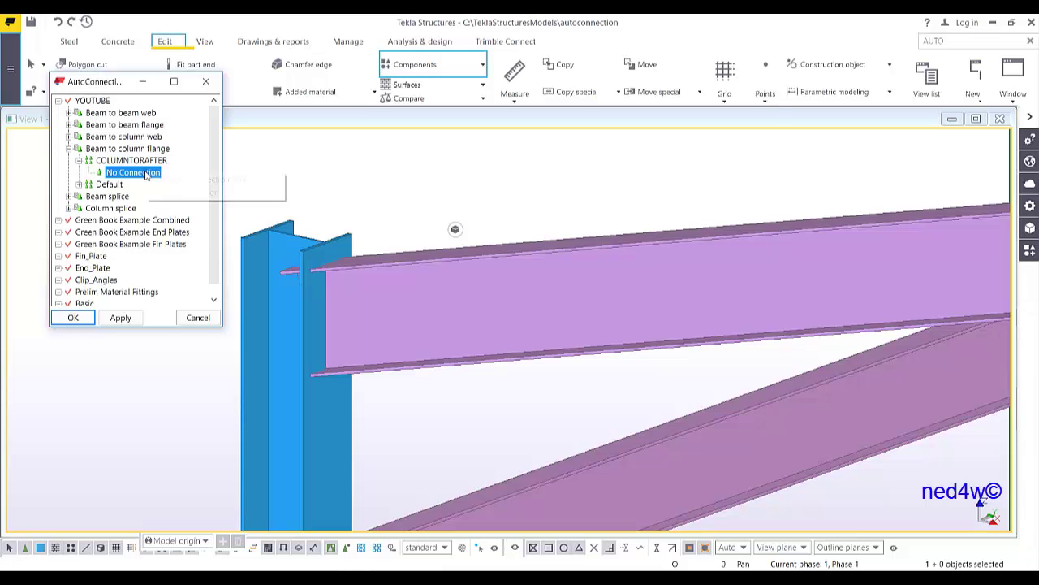
left_click(174, 180)
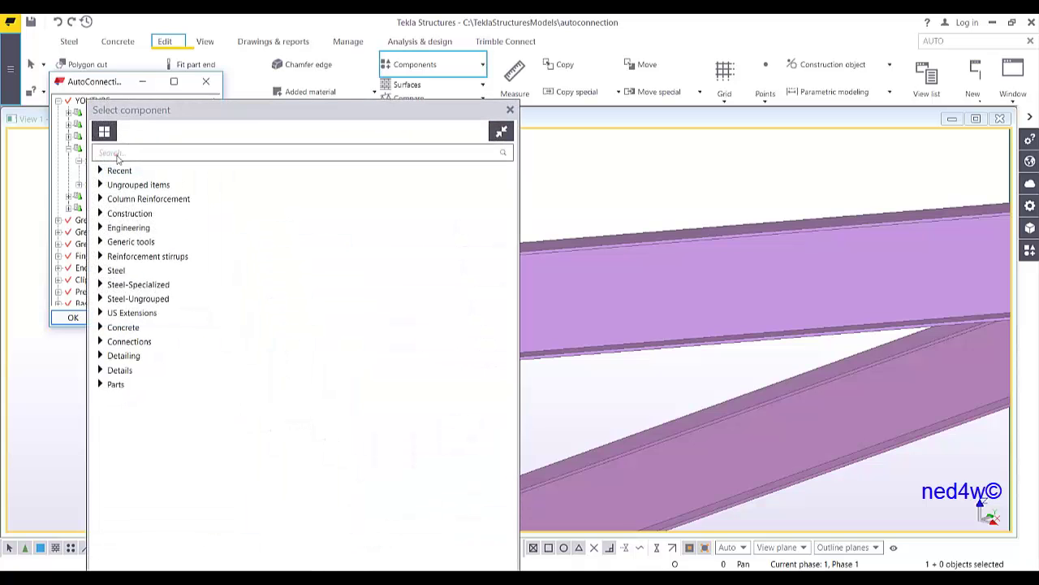
Step: Search '40', pick Haunch (40) for COLUMNTORAFTER, then apply and close the settings
left_click(114, 154)
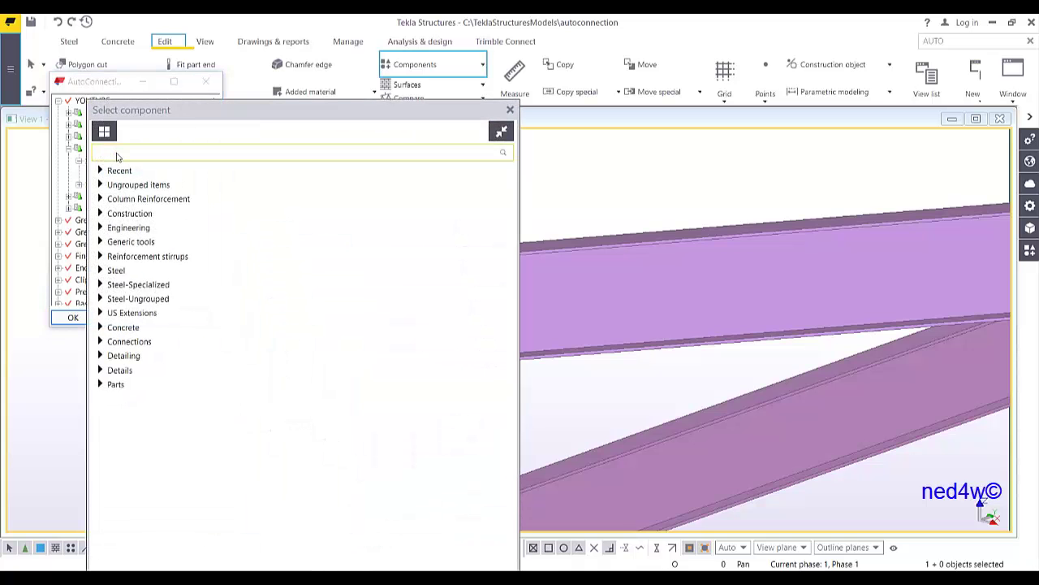
type("40")
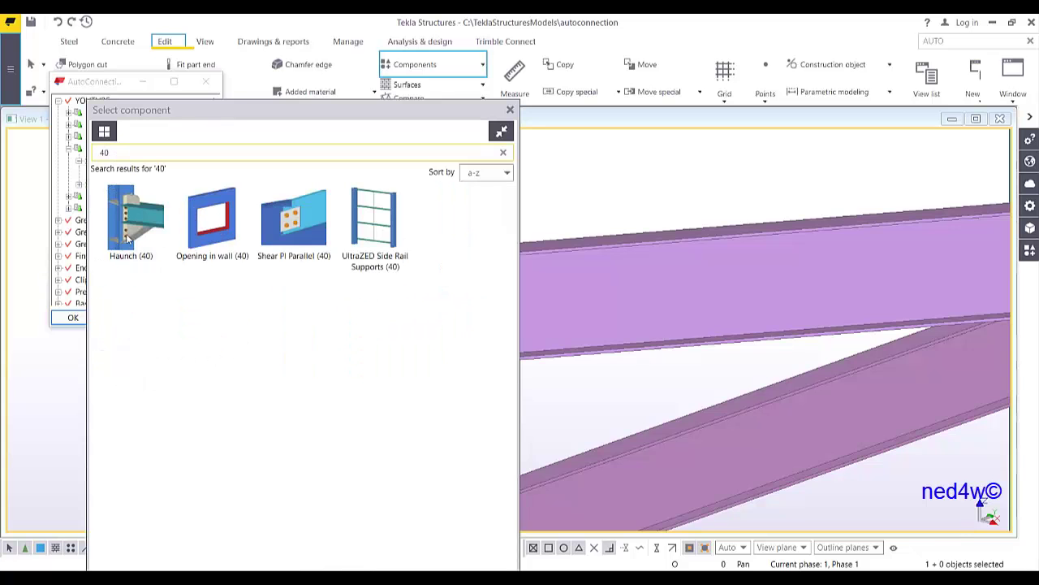
double_click(132, 224)
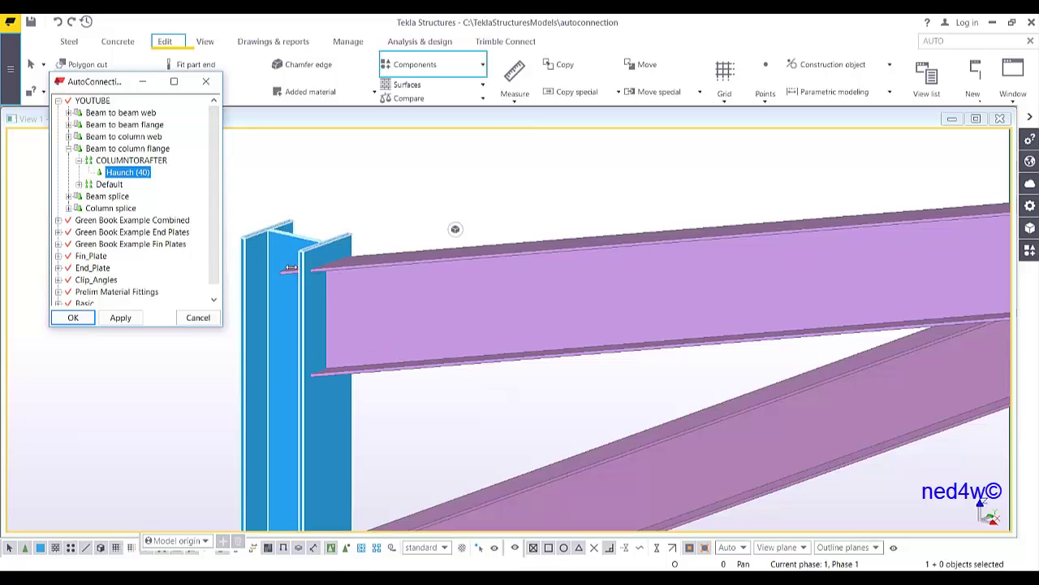
left_click(120, 319)
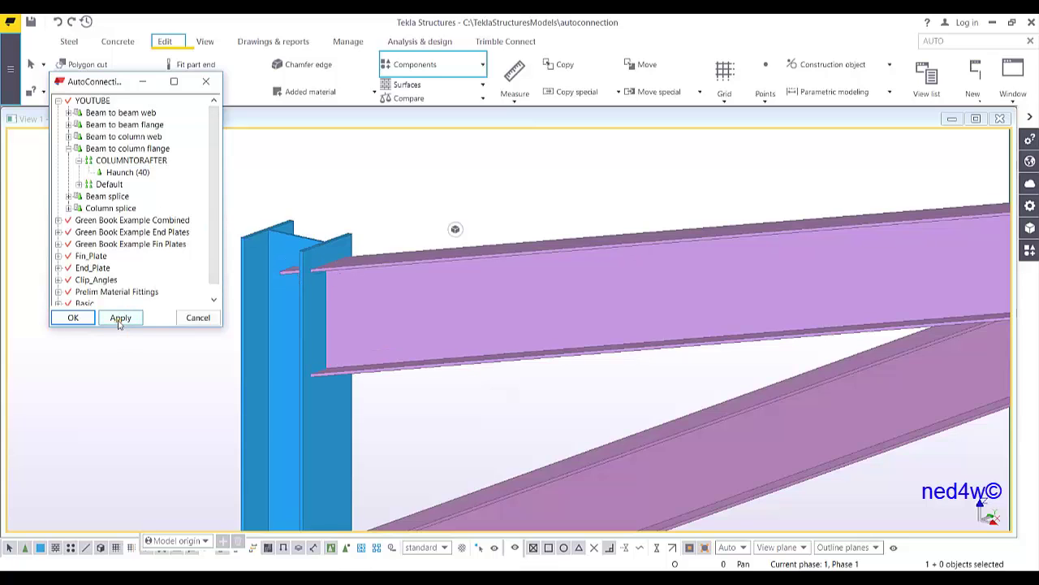
left_click(72, 319)
scroll(180, 261, "down", 3)
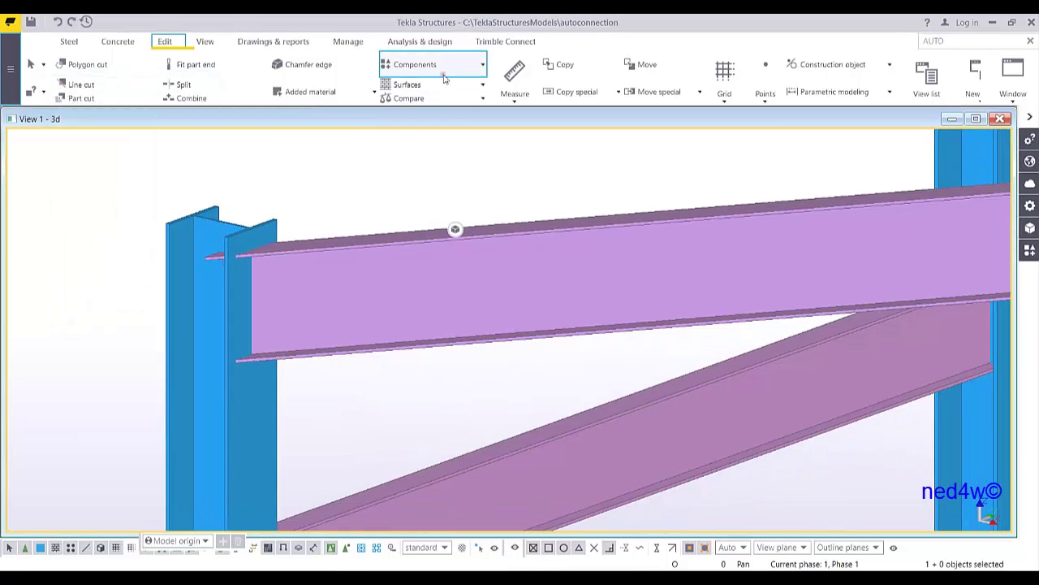
Step: Run Create AutoConnections with YOUTUBE rules and Factory Defaults on the selected frame parts
left_click(482, 65)
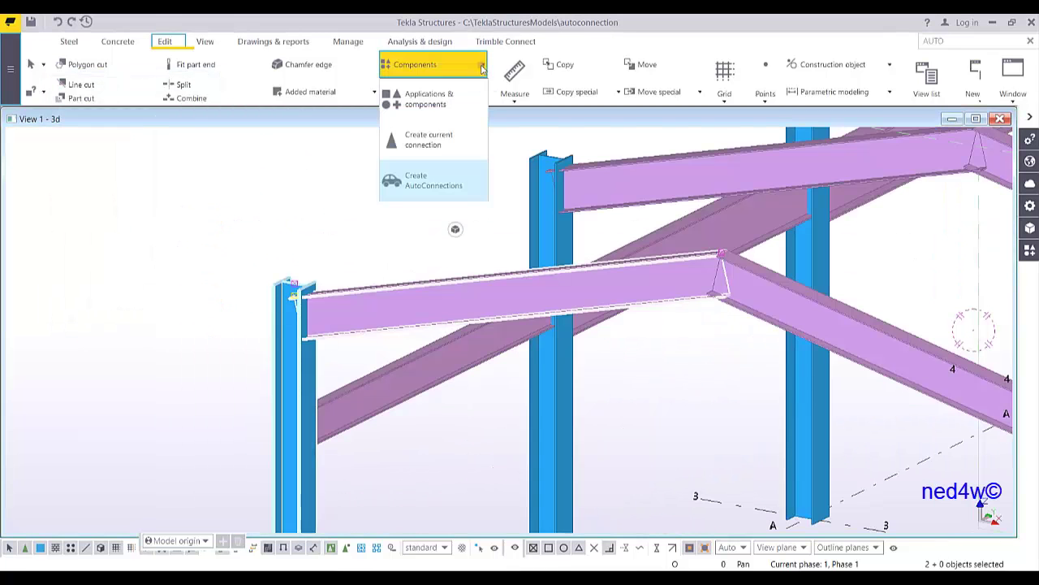
left_click(422, 182)
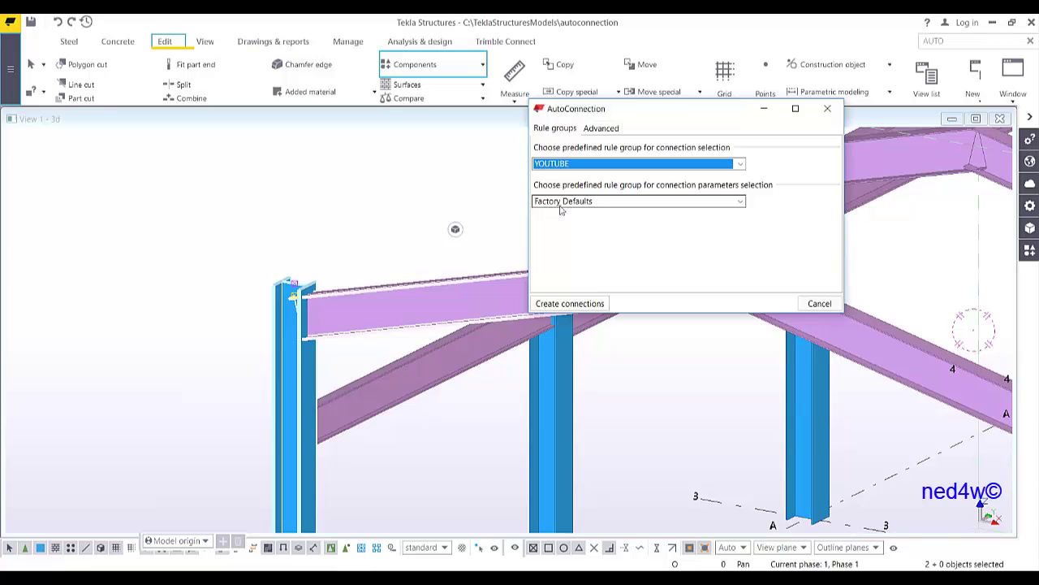
left_click(740, 204)
left_click(463, 215)
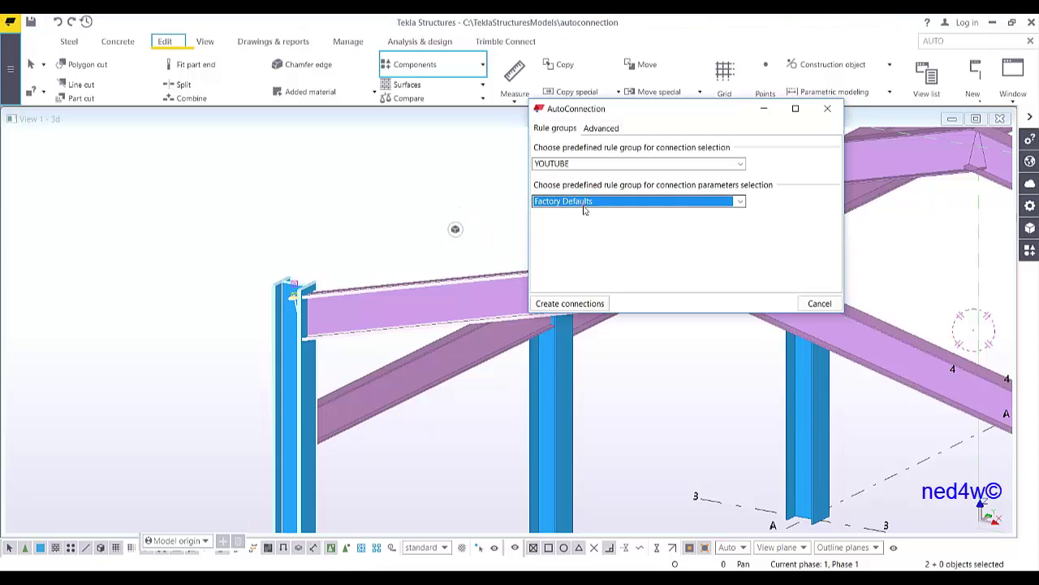
left_click_drag(355, 232, 227, 360)
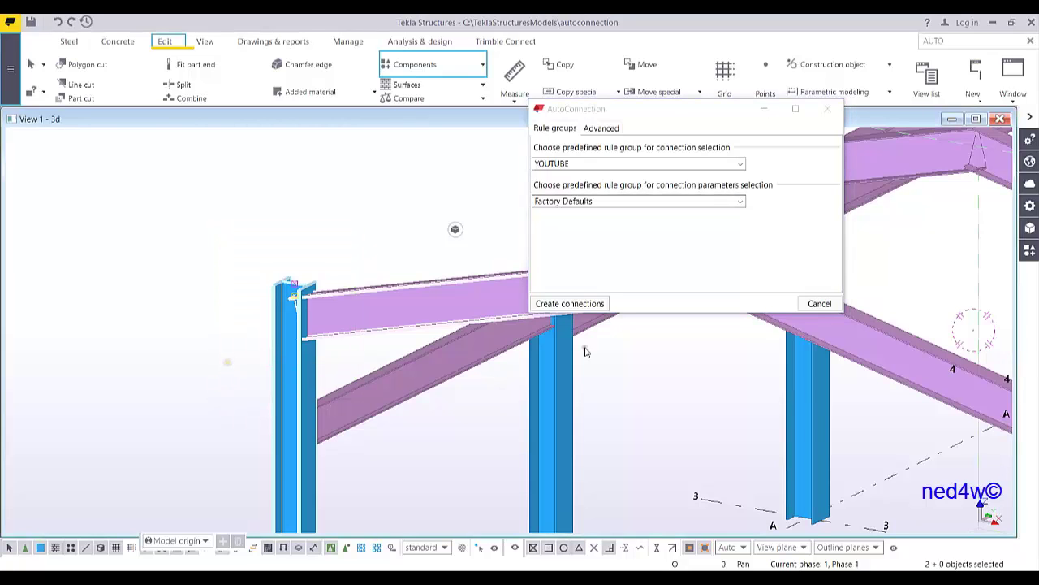
left_click(576, 303)
Step: Window-select every member of the frame and create connections with the YOUTUBE rule group
scroll(296, 361, "up", 2)
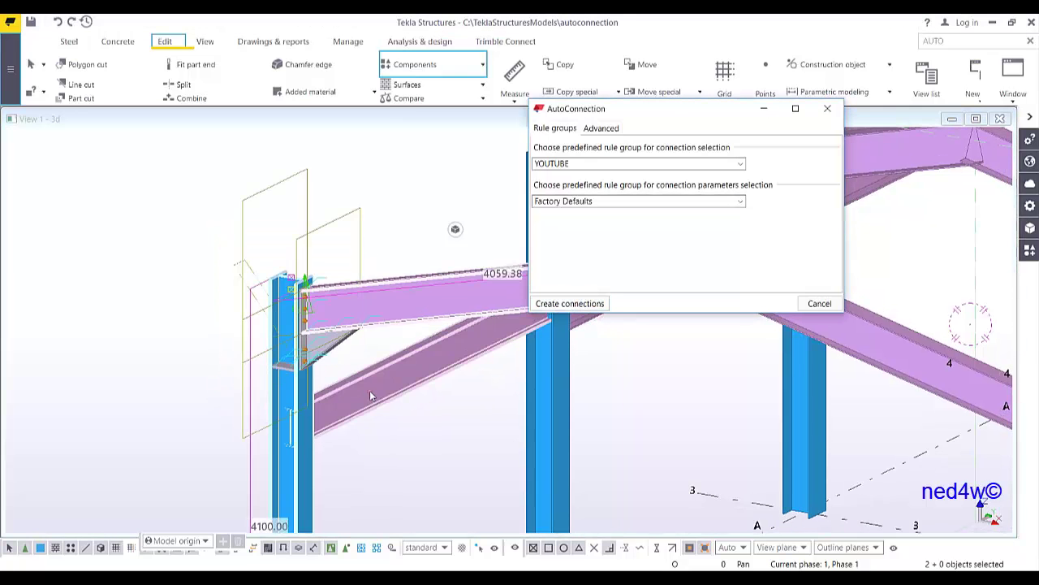
scroll(156, 355, "up", 2)
scroll(156, 355, "down", 6)
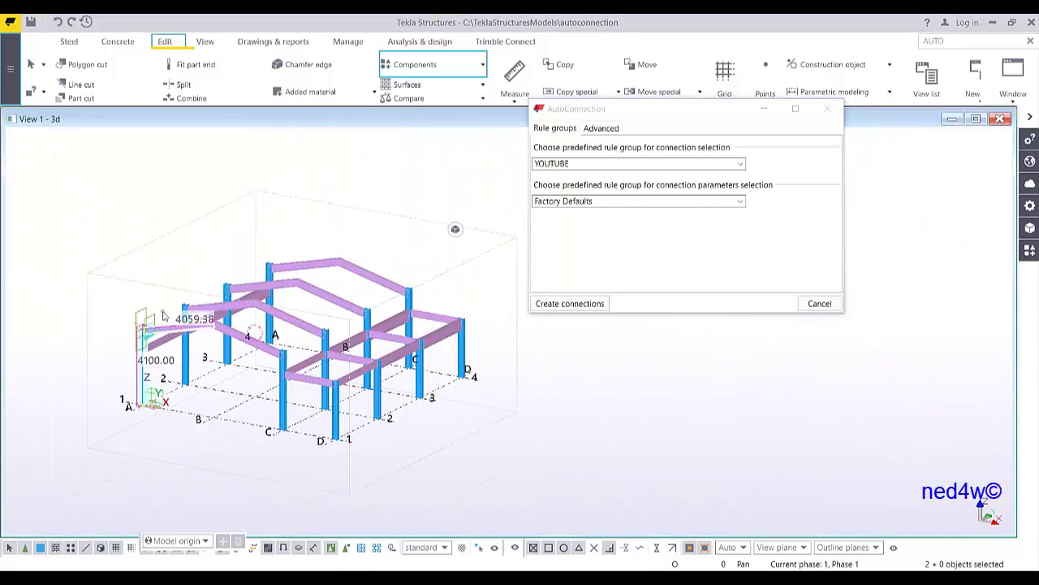
left_click_drag(86, 197, 552, 504)
scroll(548, 468, "up", 3)
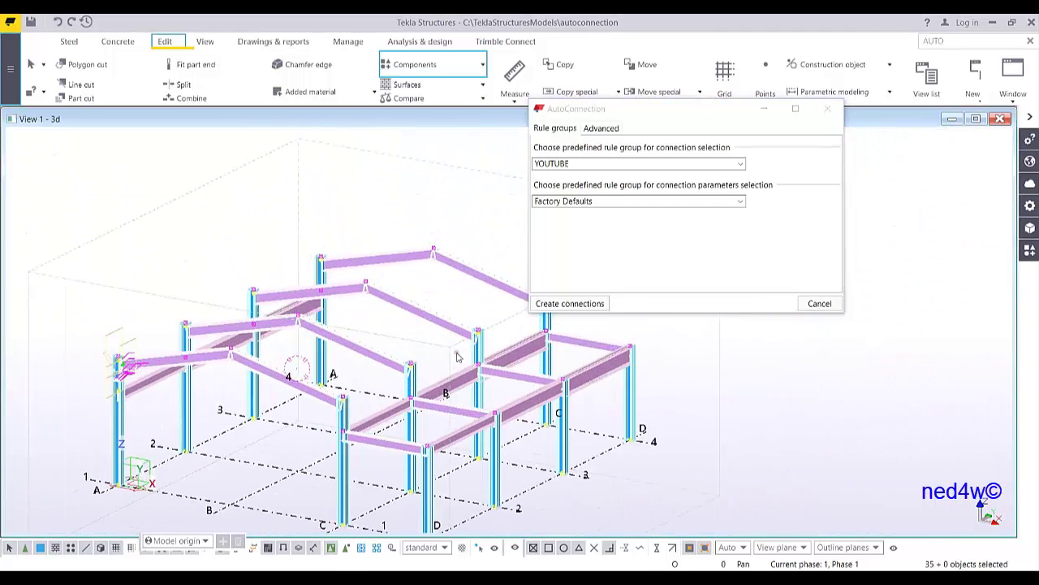
left_click(590, 305)
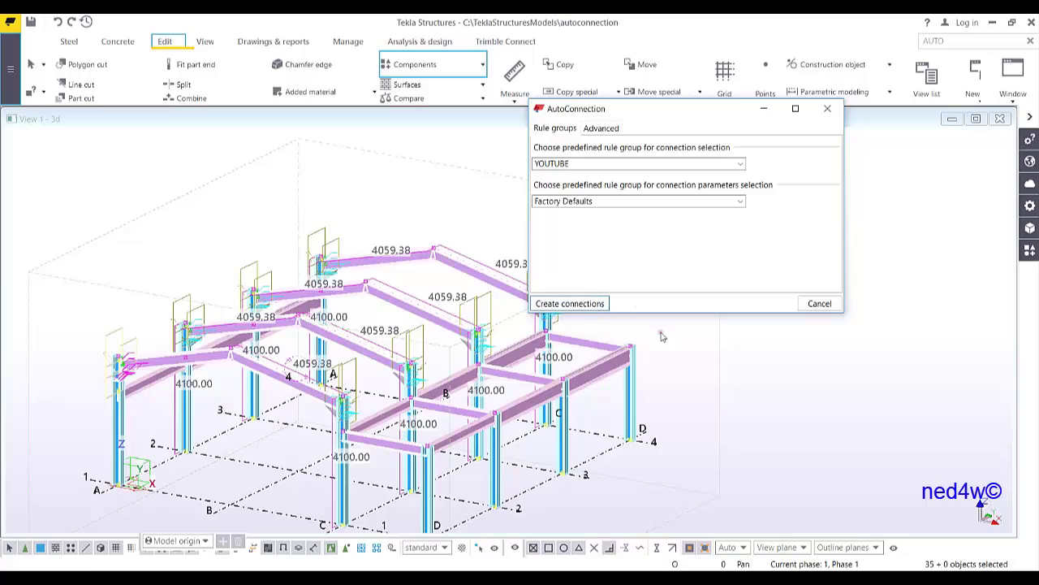
Step: Zoom in to inspect the generated connections, then undo them with Ctrl+Z
scroll(431, 398, "up", 5)
scroll(430, 398, "up", 5)
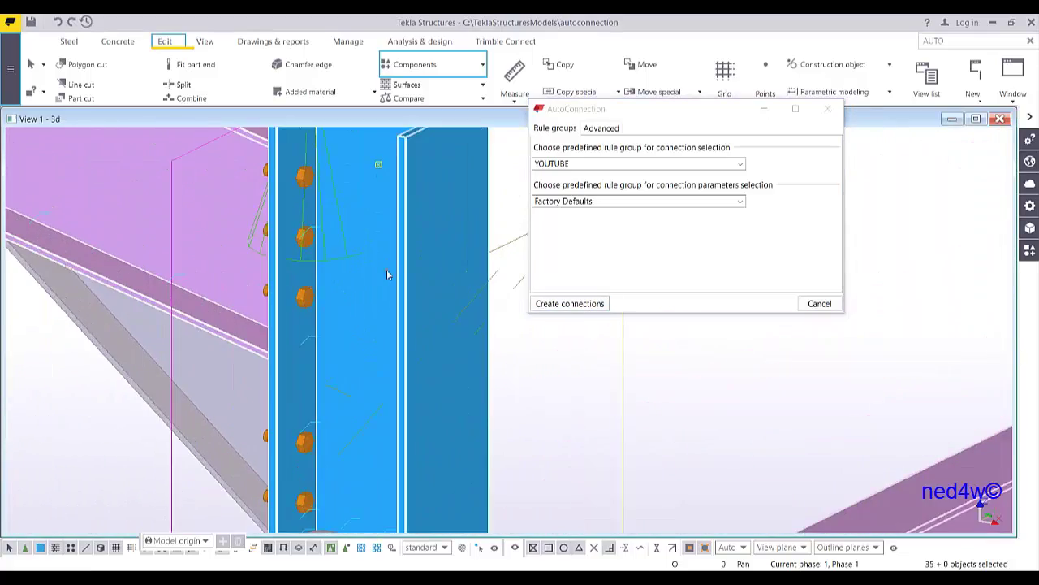
scroll(408, 303, "down", 5)
scroll(388, 376, "up", 4)
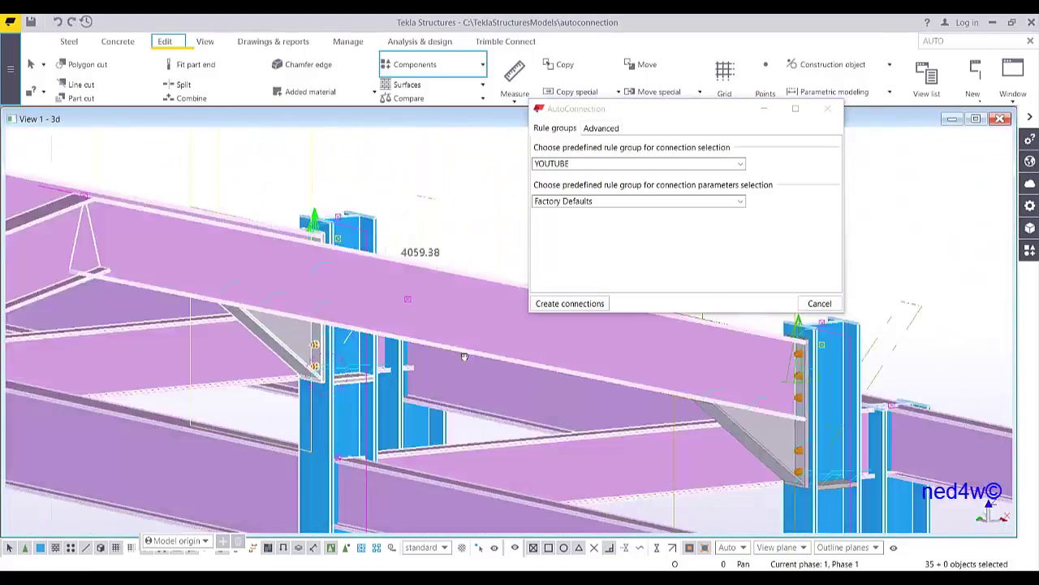
scroll(387, 376, "down", 5)
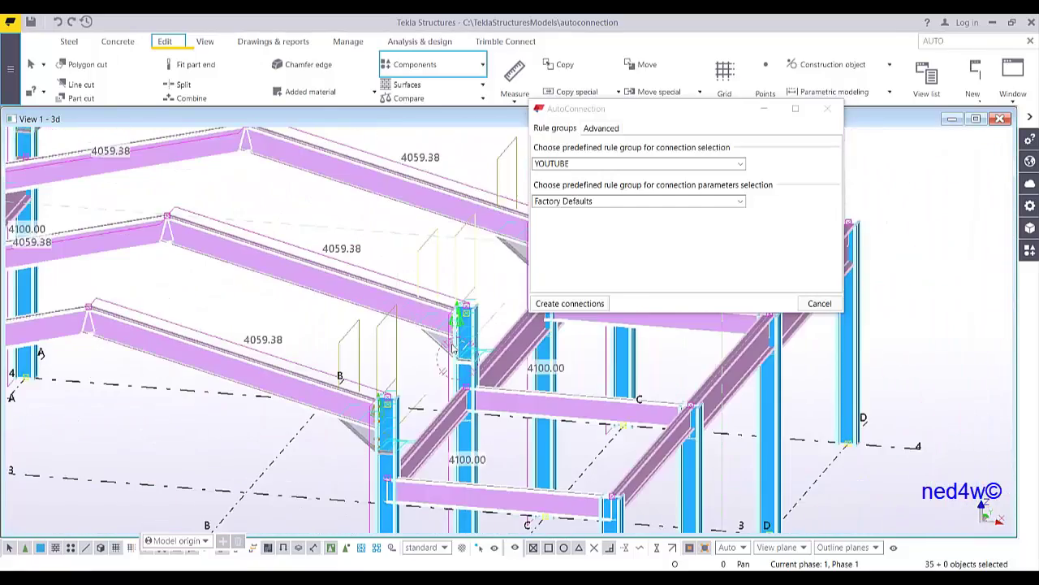
scroll(385, 323, "up", 5)
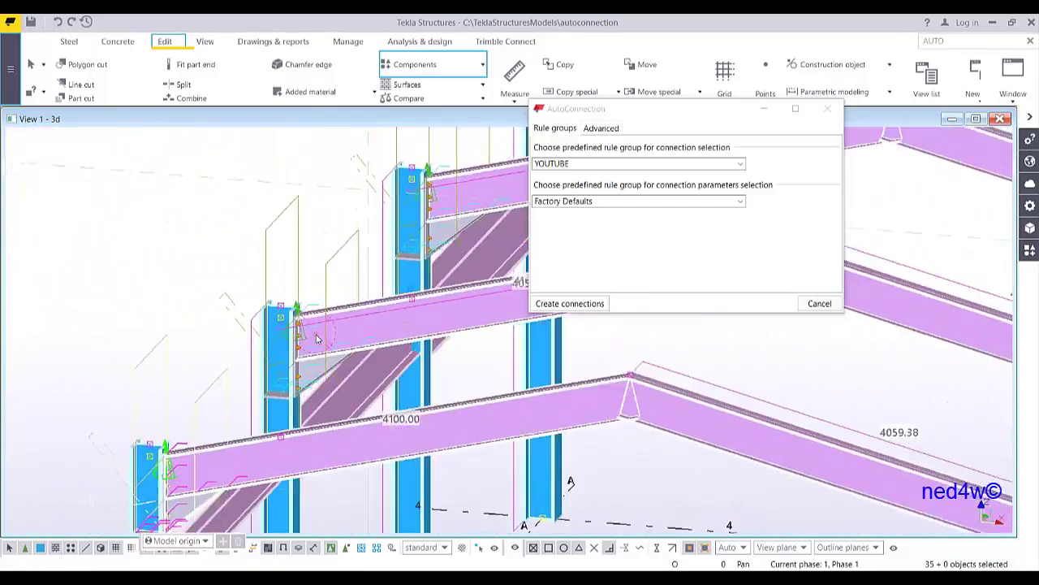
scroll(299, 311, "down", 5)
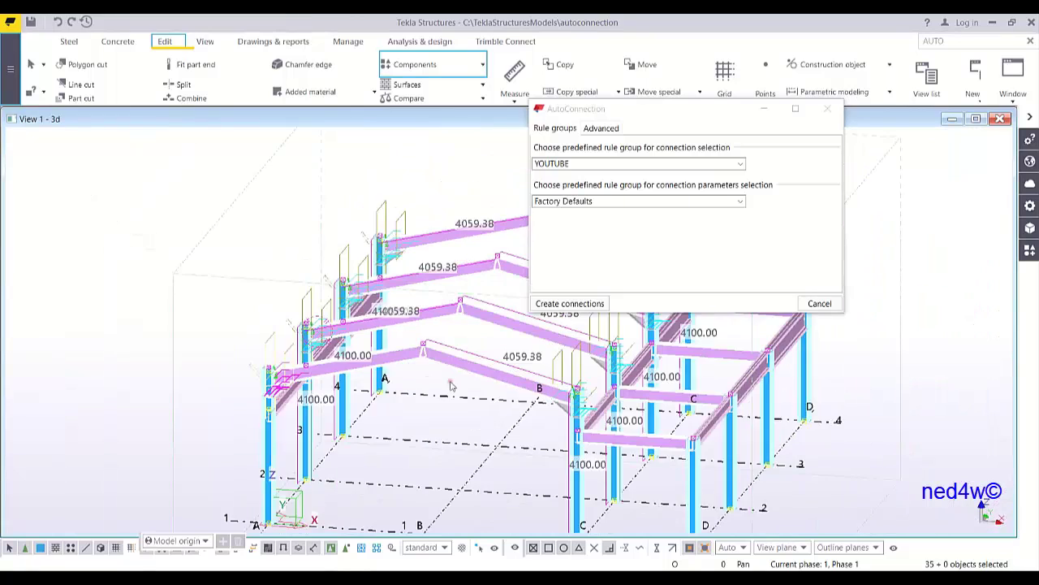
scroll(418, 370, "up", 2)
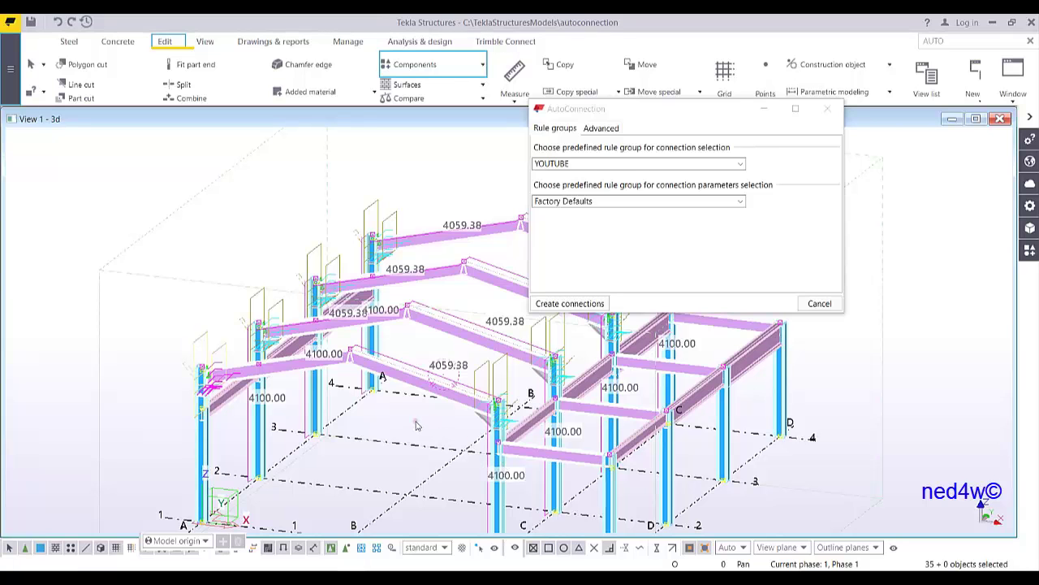
key("ctrl+z")
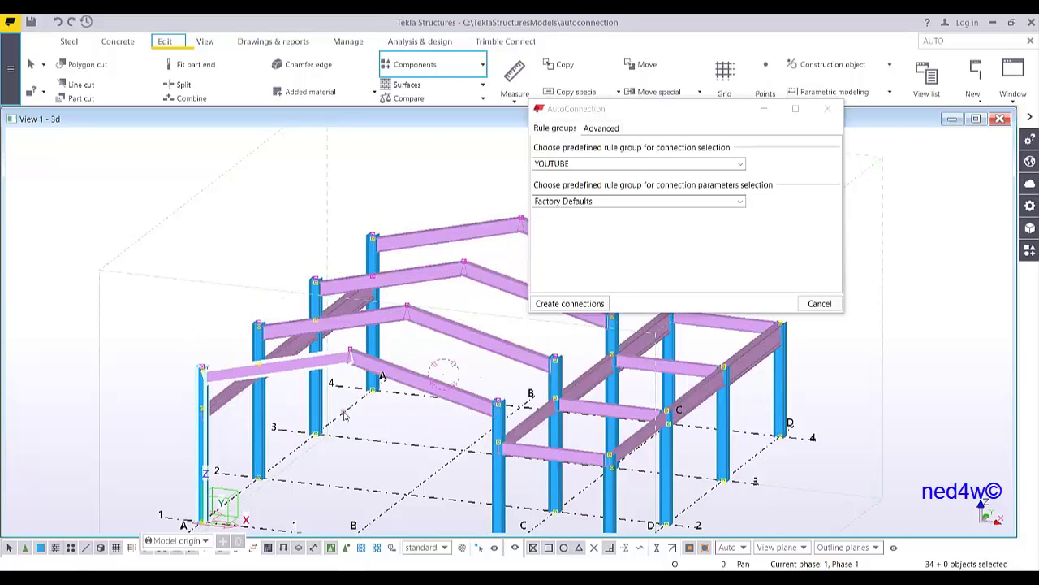
Step: Cancel AutoConnection and open AutoConnection settings with YOUTUBE > Beam to column flange expanded
left_click(820, 303)
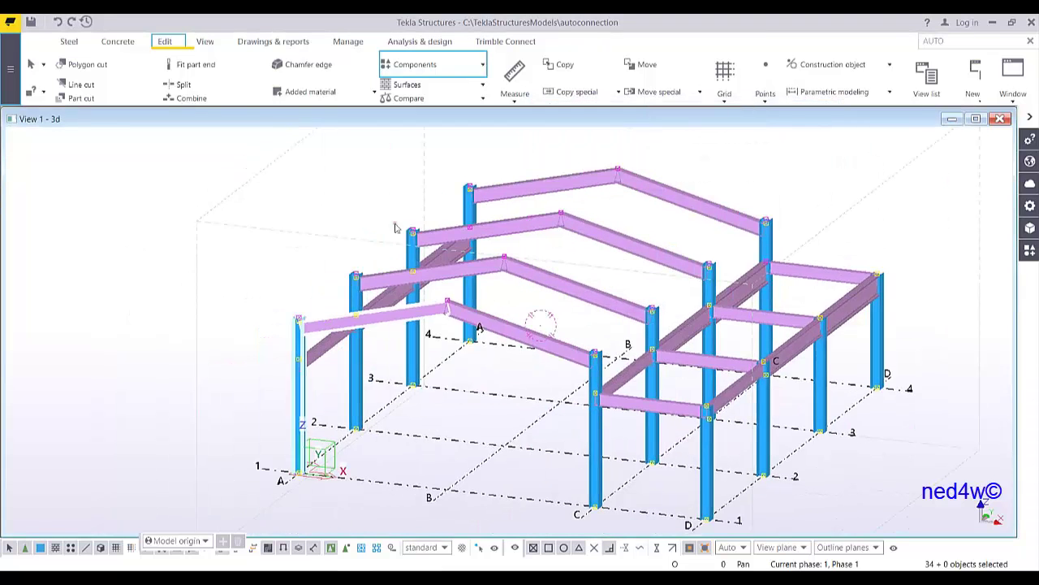
middle_click_drag(446, 297, 378, 302, "ctrl")
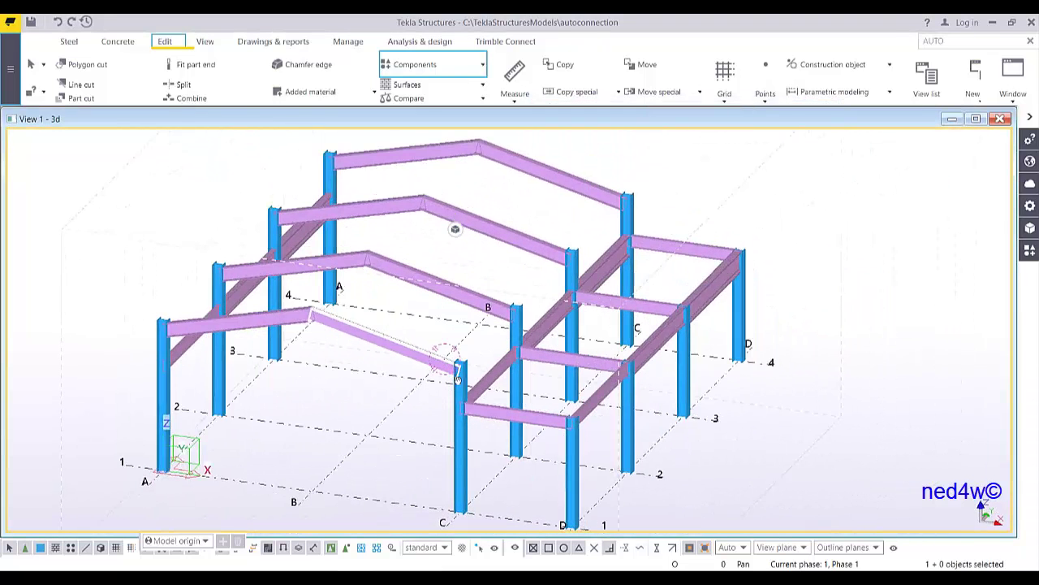
left_click(11, 69)
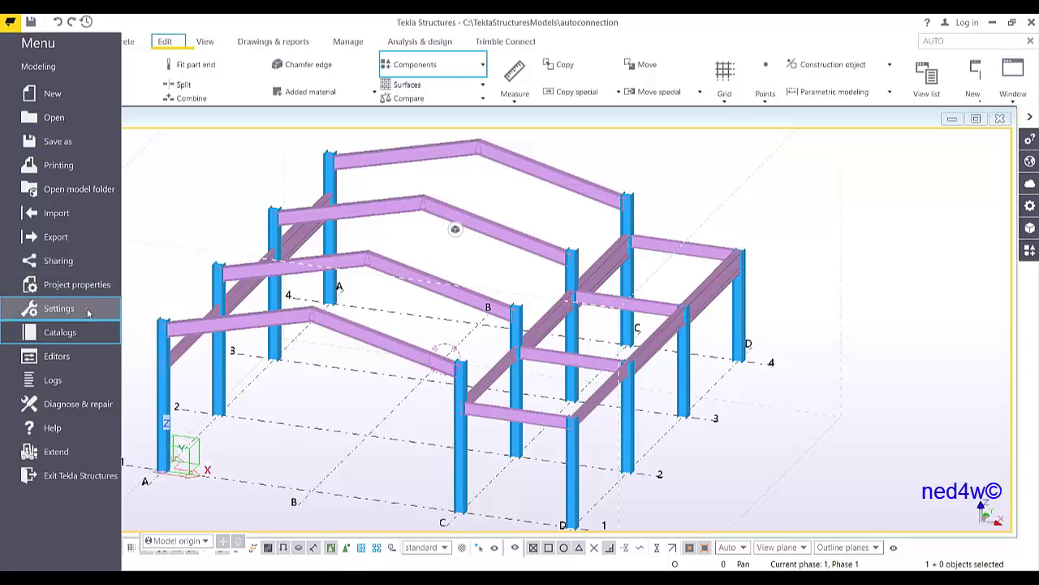
left_click(78, 333)
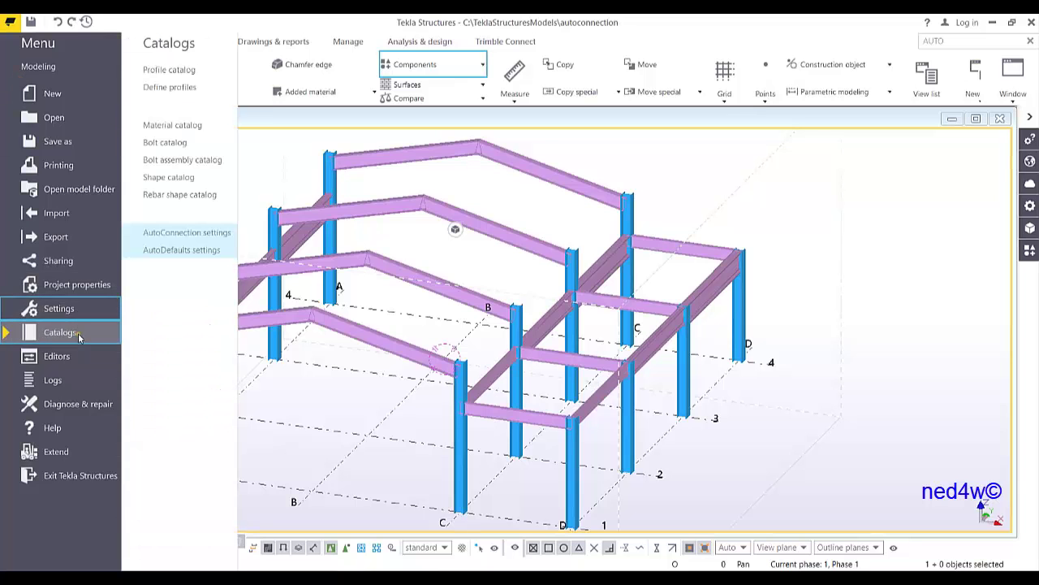
left_click(202, 234)
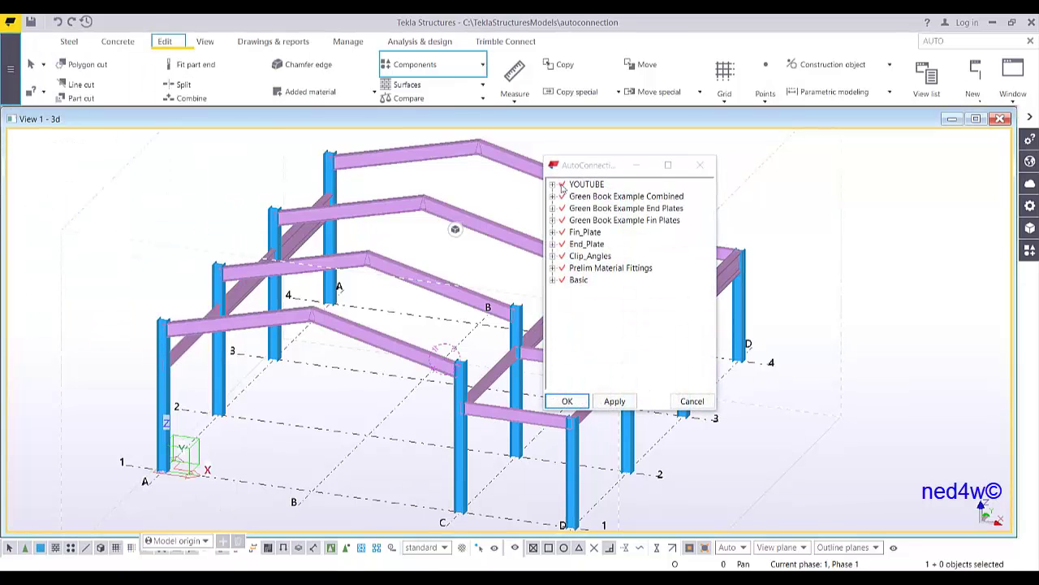
left_click(553, 185)
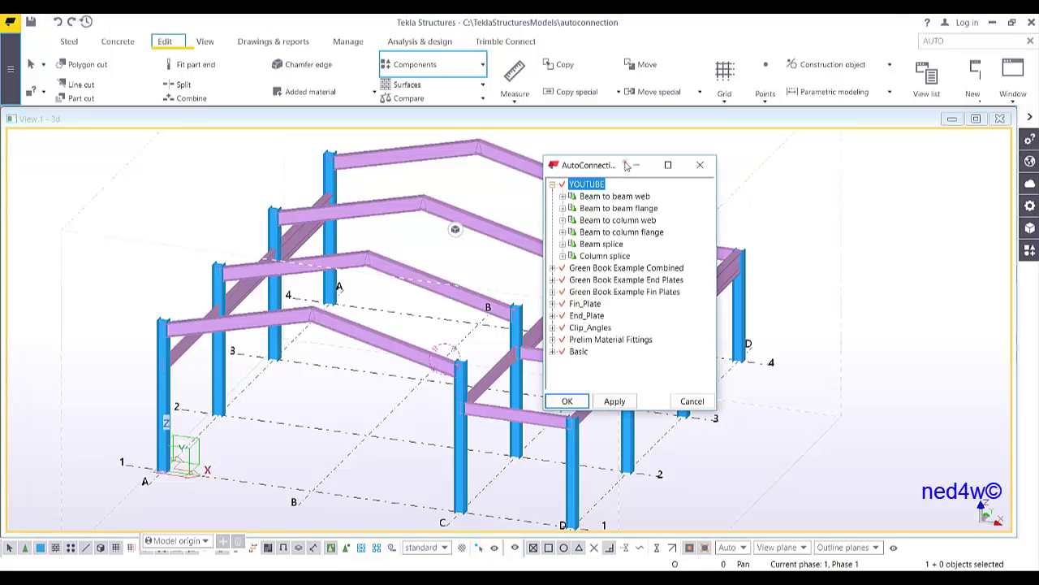
left_click_drag(593, 169, 703, 201)
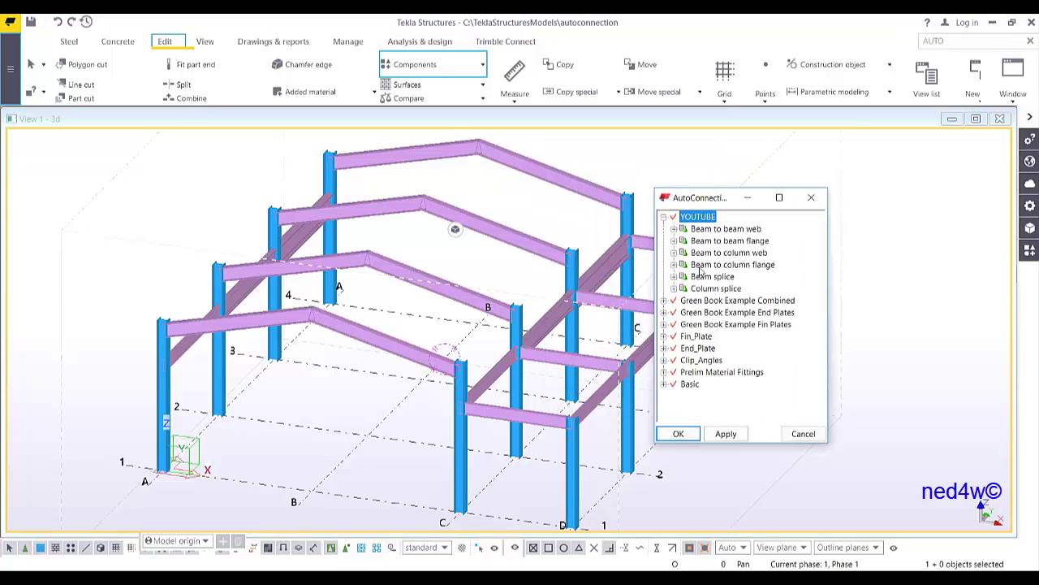
left_click(674, 265)
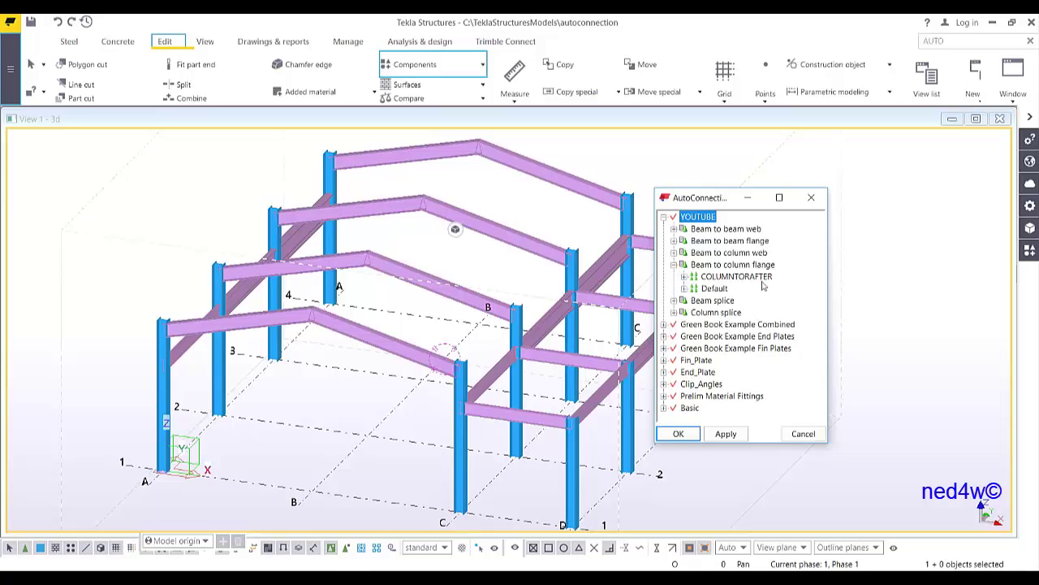
scroll(439, 354, "up", 8)
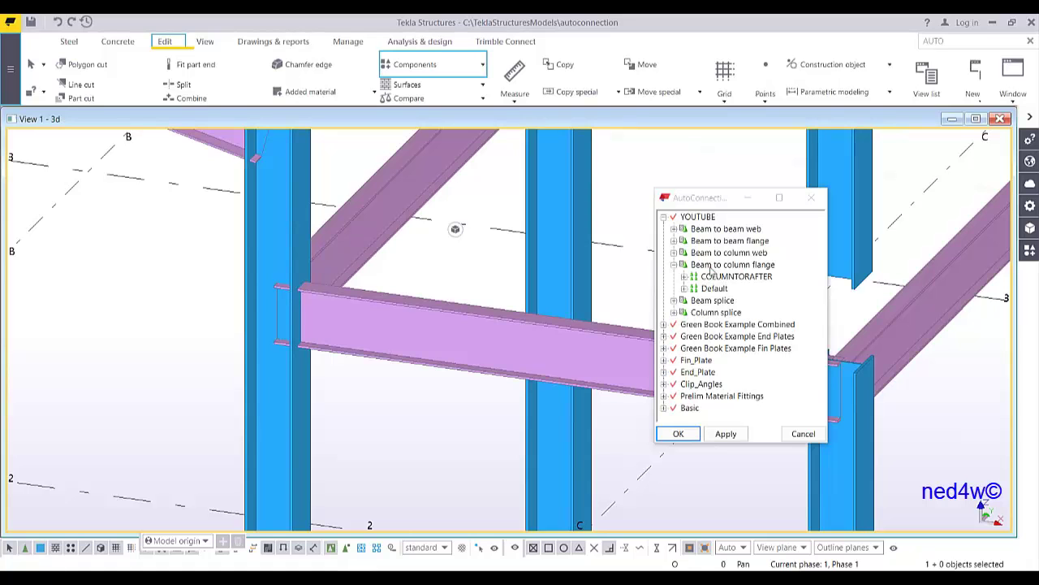
Step: Add a new rule set under Beam to column flange and rename it COLUMNTOGIRDER
right_click(712, 268)
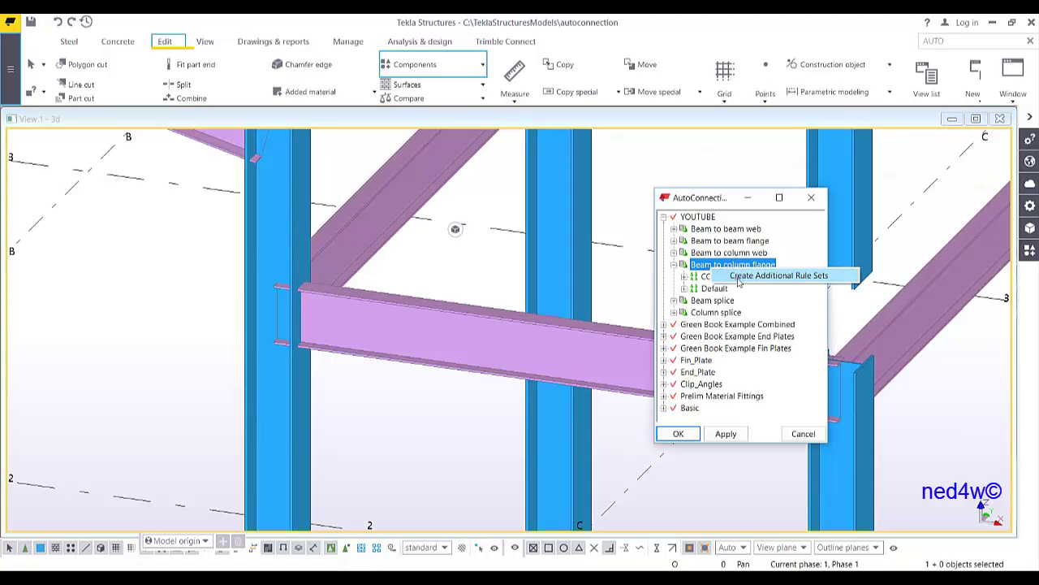
left_click(744, 276)
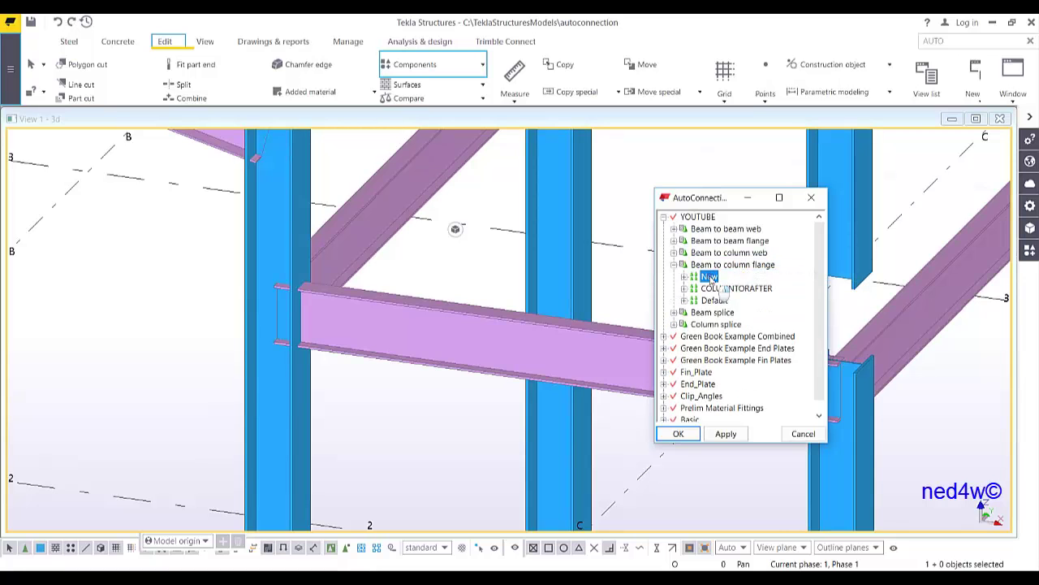
right_click(711, 278)
left_click(748, 328)
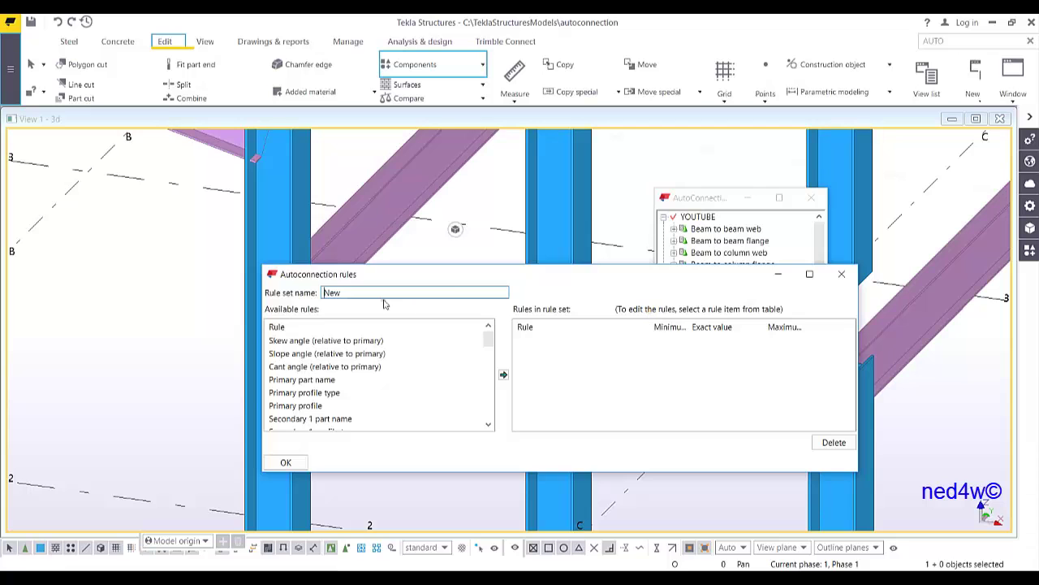
left_click_drag(377, 294, 276, 298)
type("COLUMNTOGIRDER")
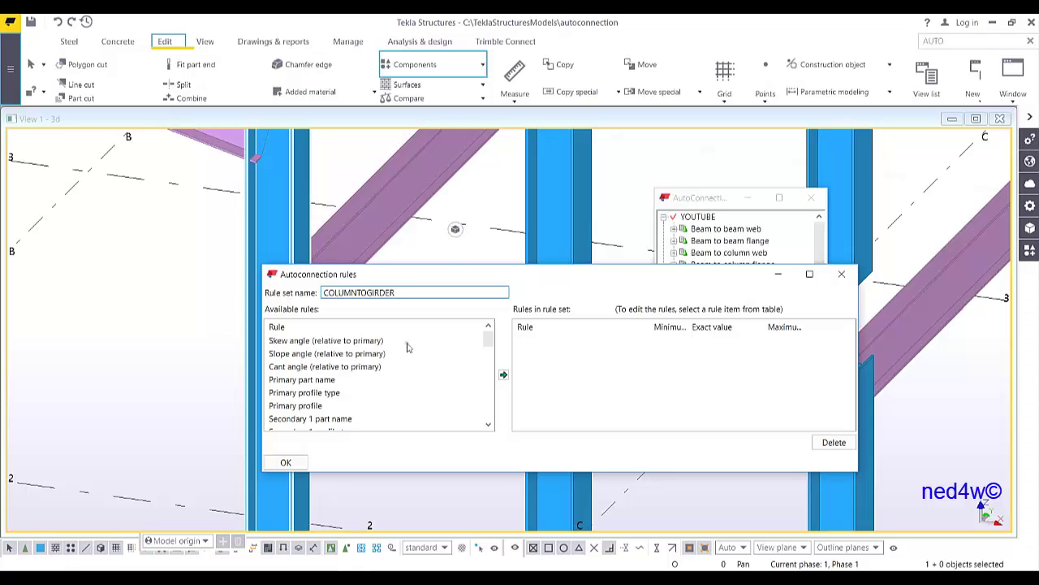
Step: Add a Primary part name rule with exact value COLUMN
left_click_drag(458, 281, 418, 303)
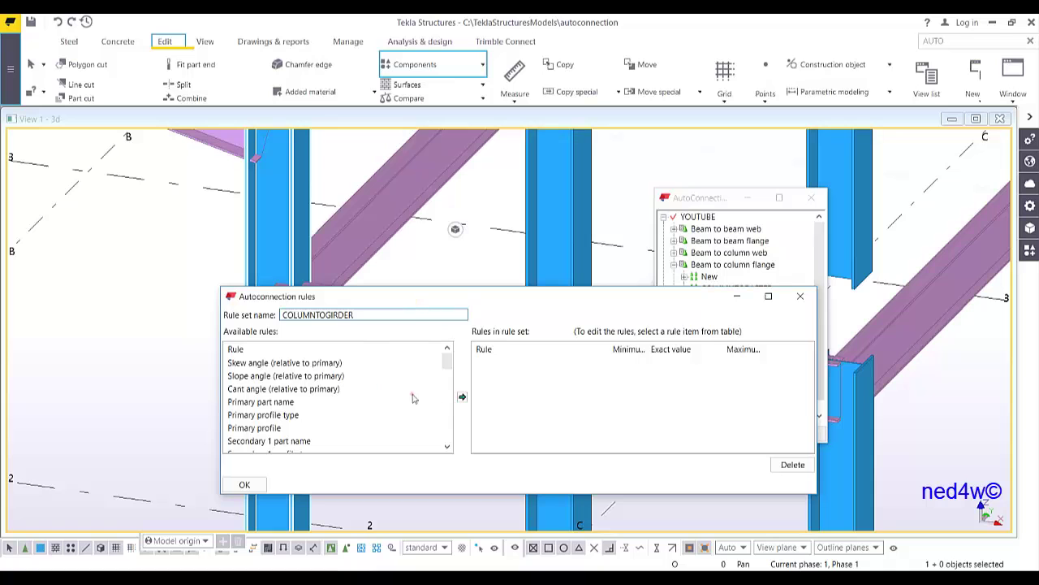
scroll(447, 360, "down", 1)
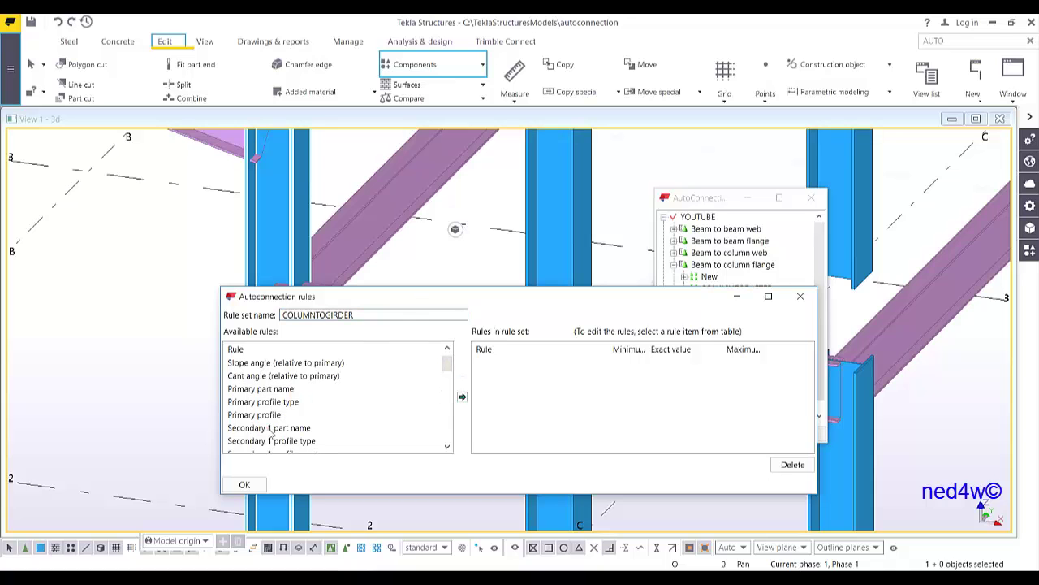
left_click(280, 389)
left_click(462, 396)
double_click(656, 366)
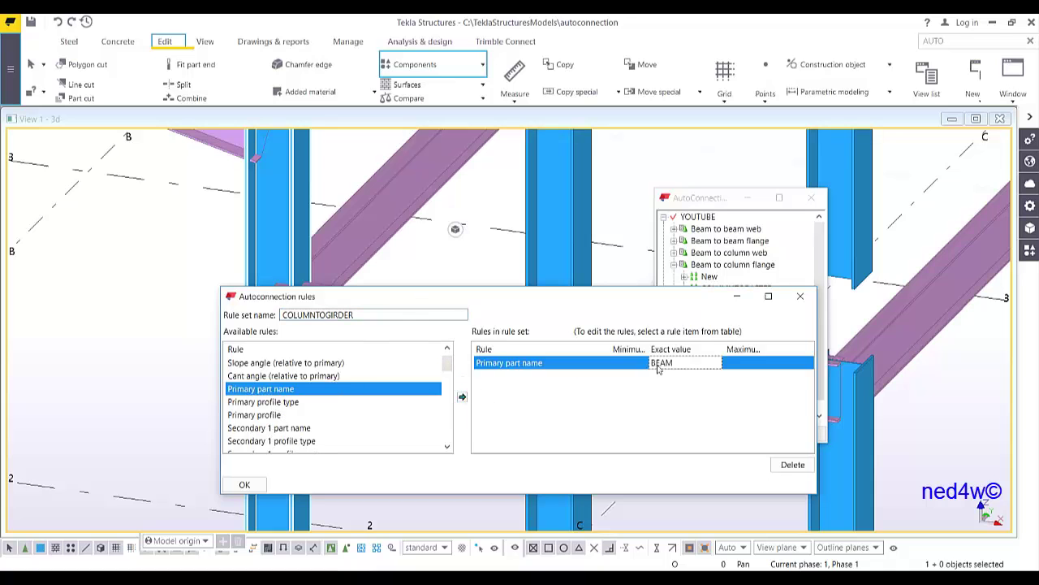
type("COLUMN")
Step: Add a Secondary 1 part name rule GIRDER, save the rule set, and select its No Connection entry
left_click(280, 430)
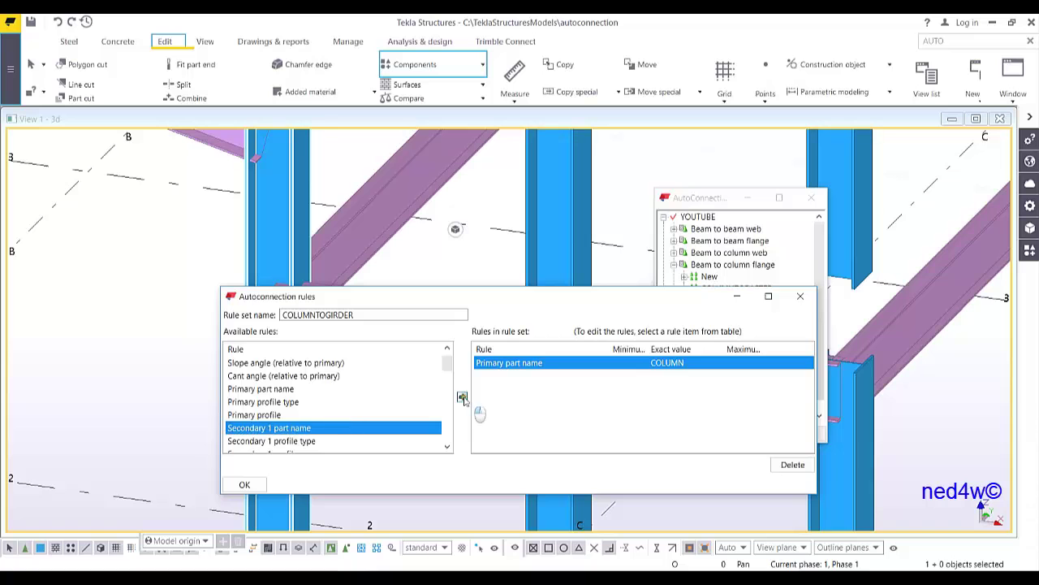
left_click(461, 396)
left_click(670, 376)
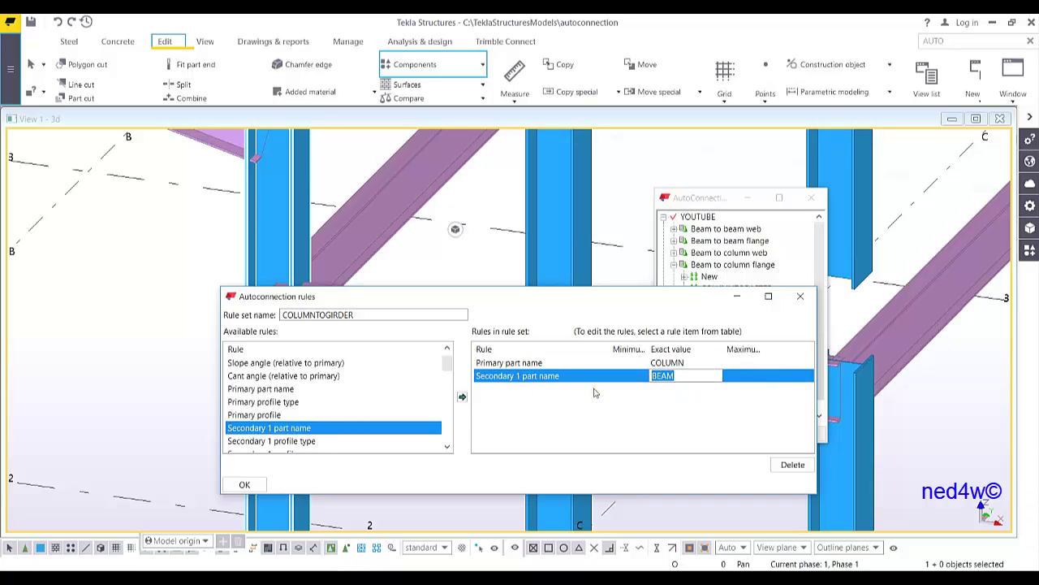
type("GIRDER")
left_click(245, 484)
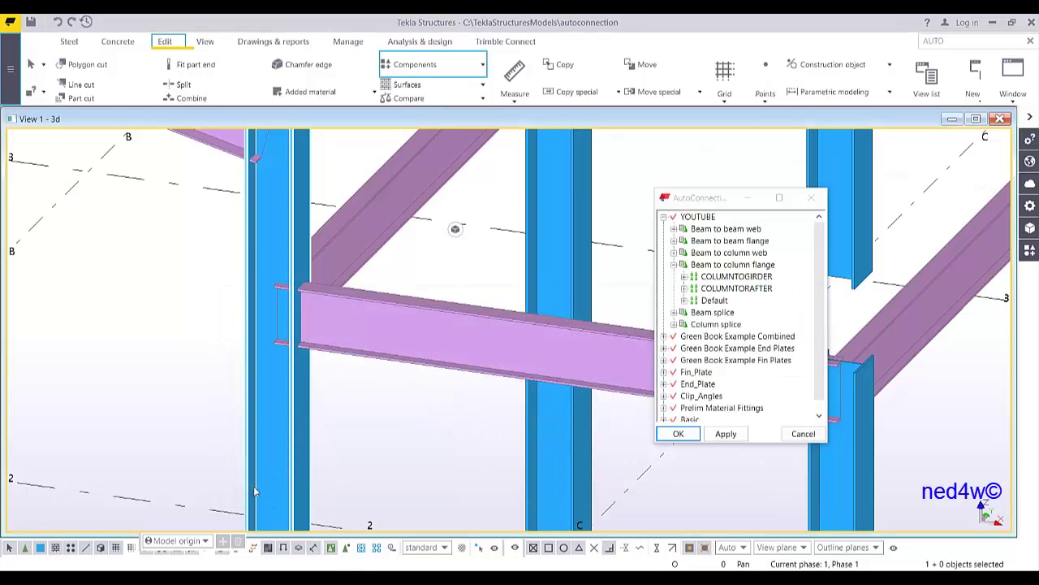
left_click(684, 277)
left_click(738, 289)
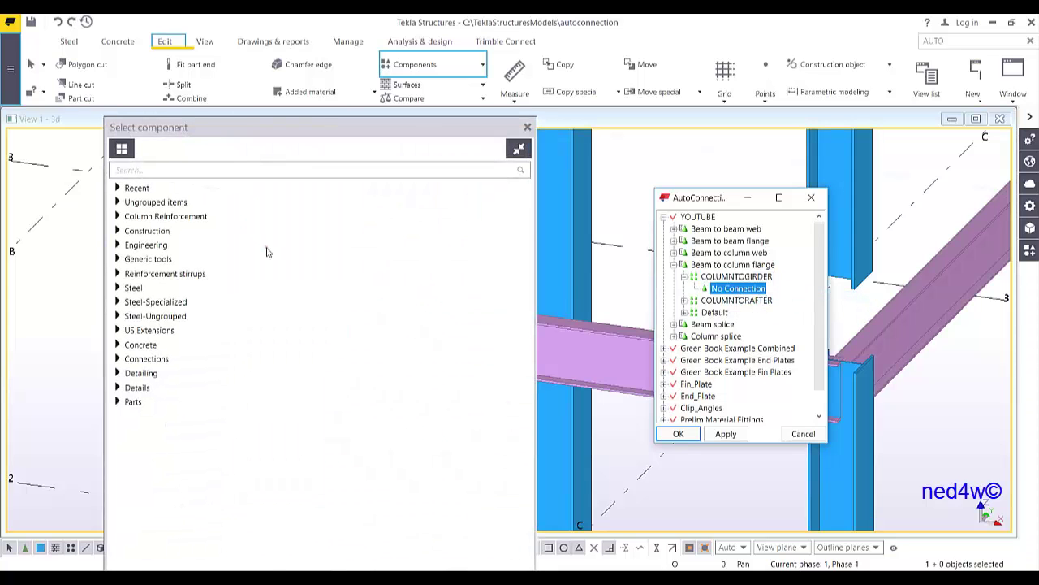
Step: Search the catalog for 141, assign Clip angle (141) to COLUMNTOGIRDER, and apply
left_click(138, 169)
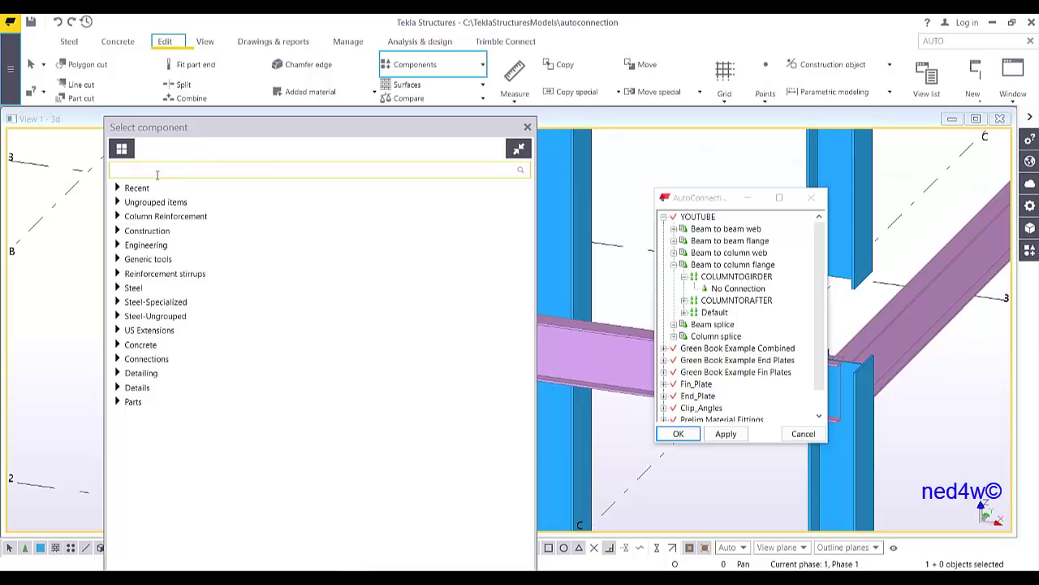
type("141")
double_click(168, 249)
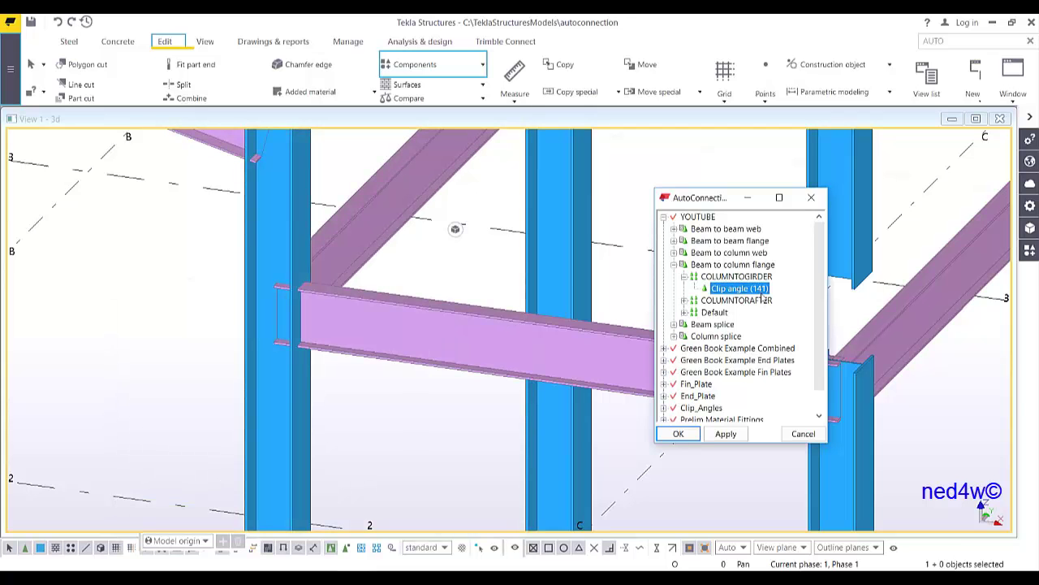
left_click(727, 436)
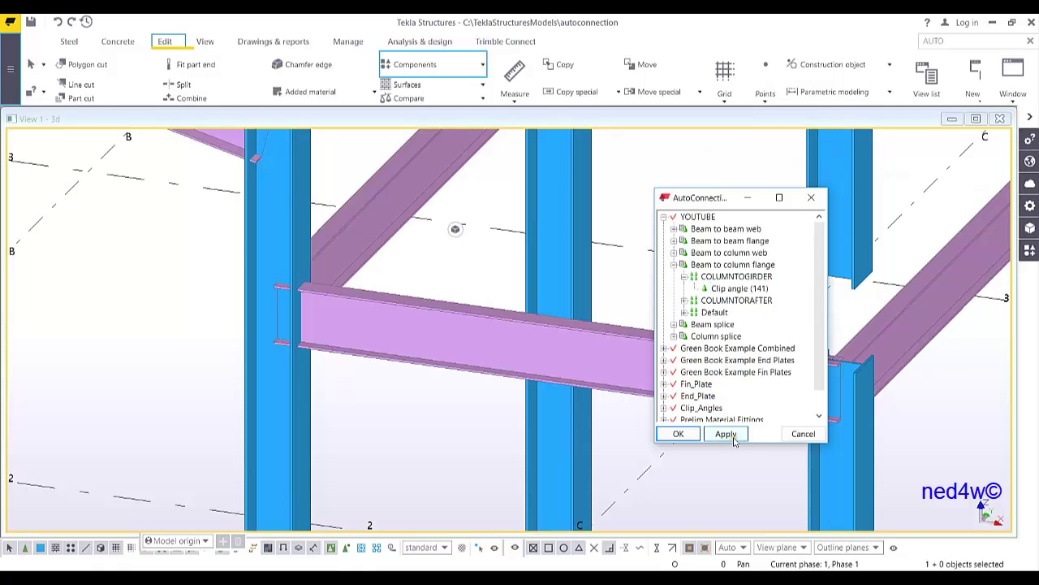
Step: Close the settings and box-select the left column together with its framing beams
left_click(679, 434)
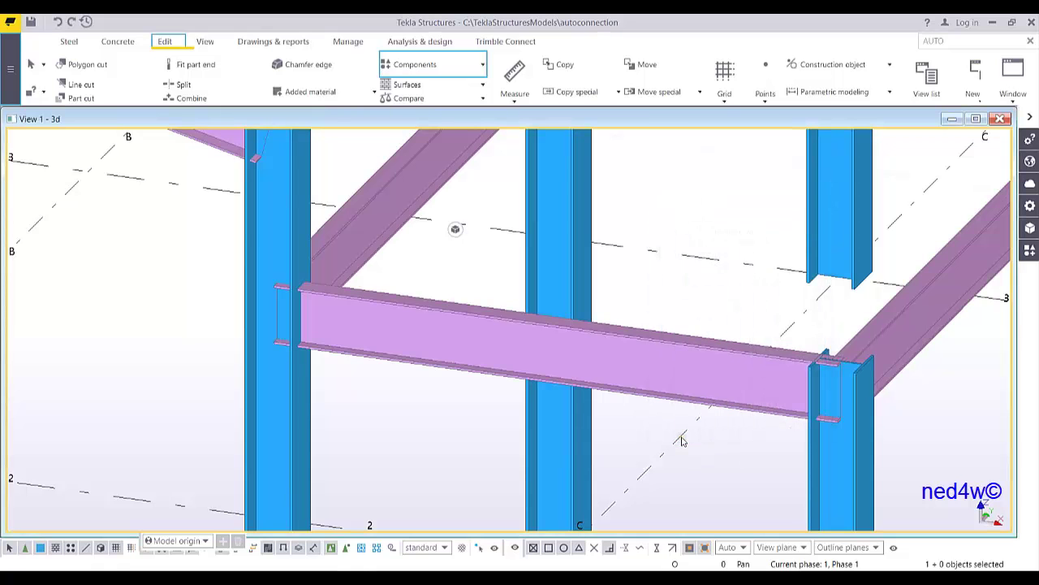
middle_click_drag(682, 441, 406, 325, "ctrl")
scroll(421, 376, "down", 2)
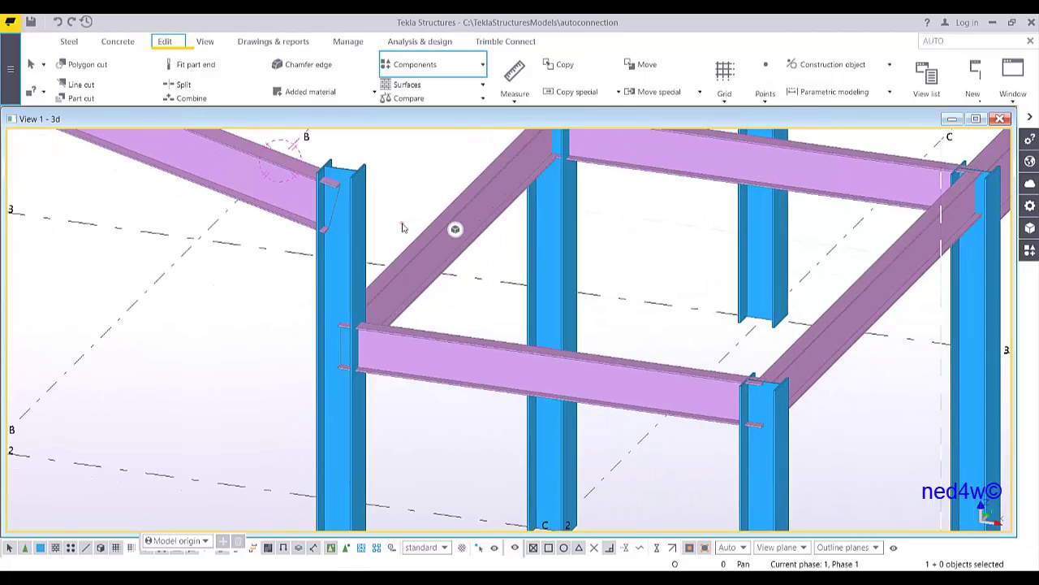
scroll(399, 217, "down", 2)
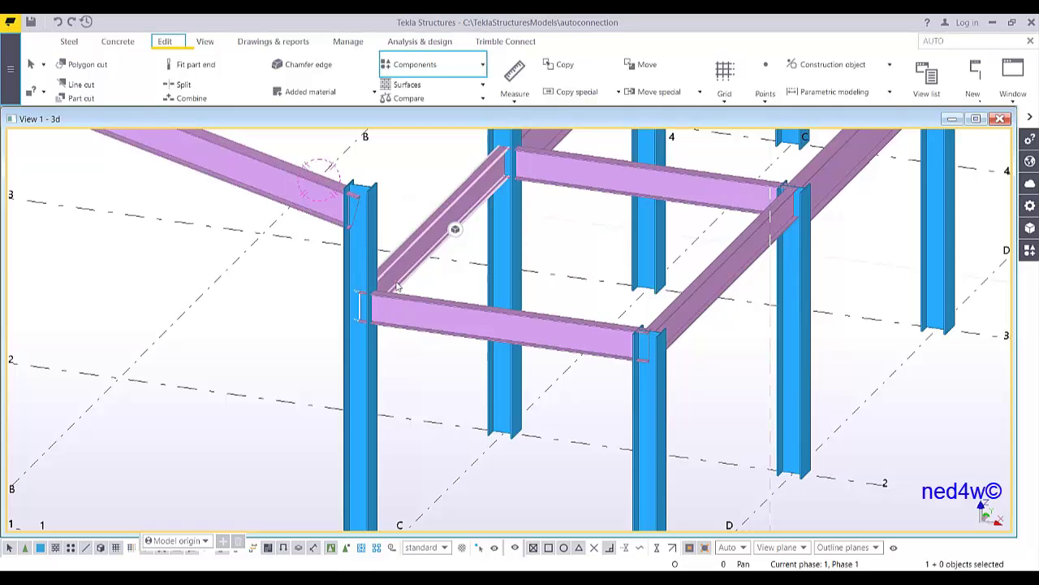
middle_click_drag(376, 237, 390, 308)
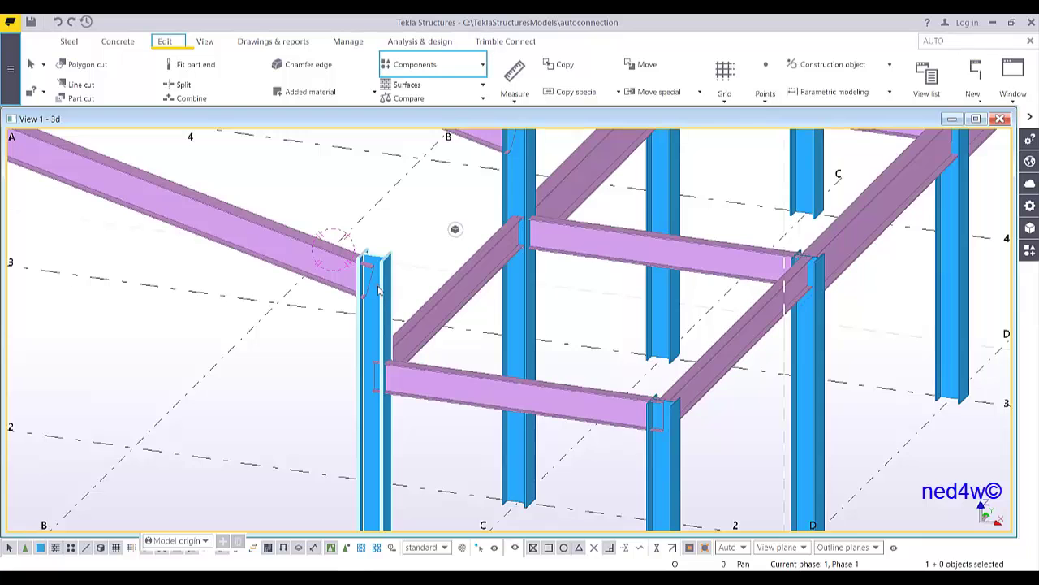
scroll(378, 290, "up", 5)
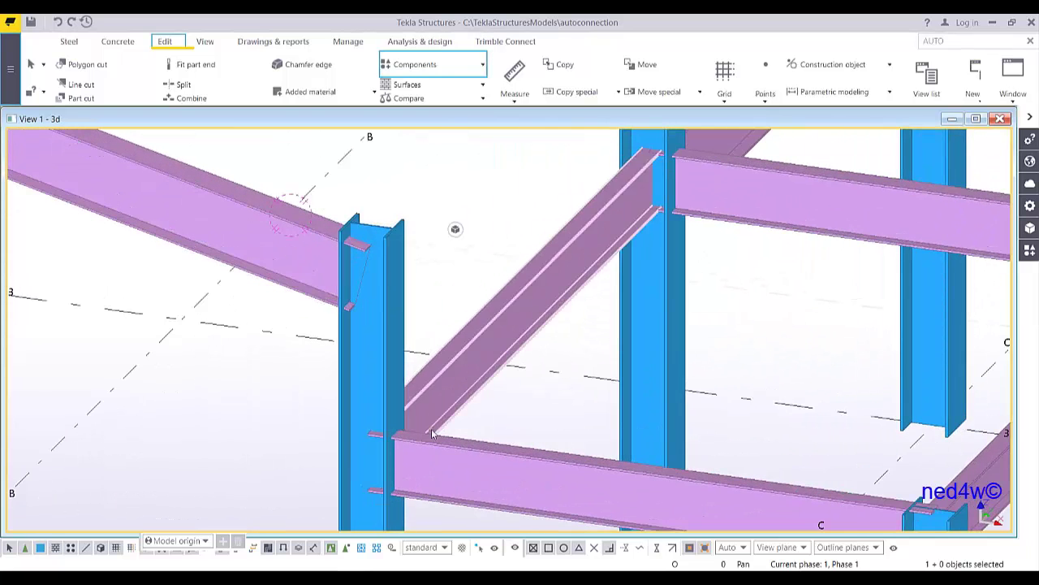
scroll(431, 434, "down", 3)
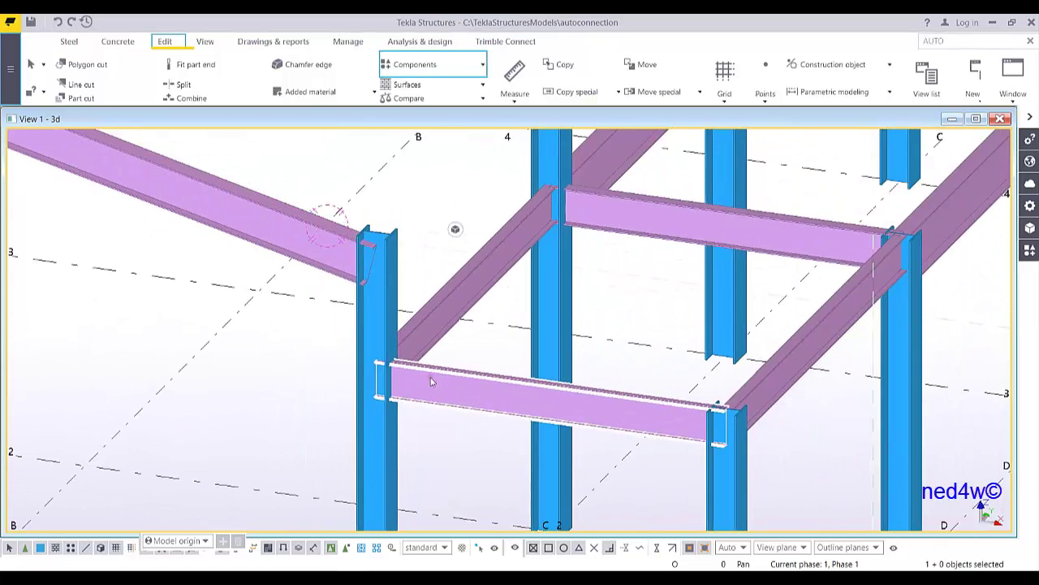
left_click_drag(430, 169, 340, 454)
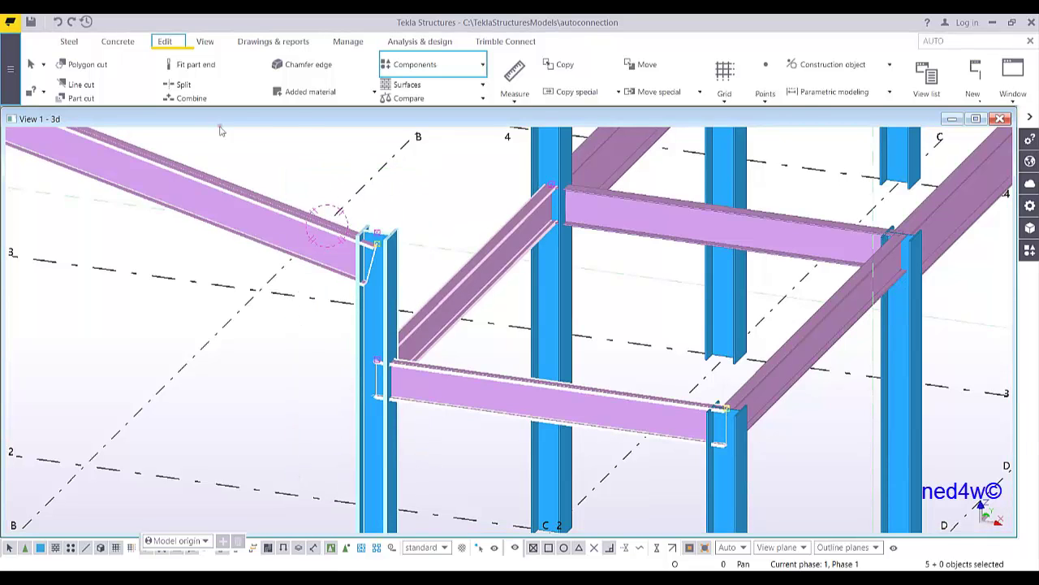
Step: Create AutoConnections for the selection using the YOUTUBE rule group
left_click(483, 68)
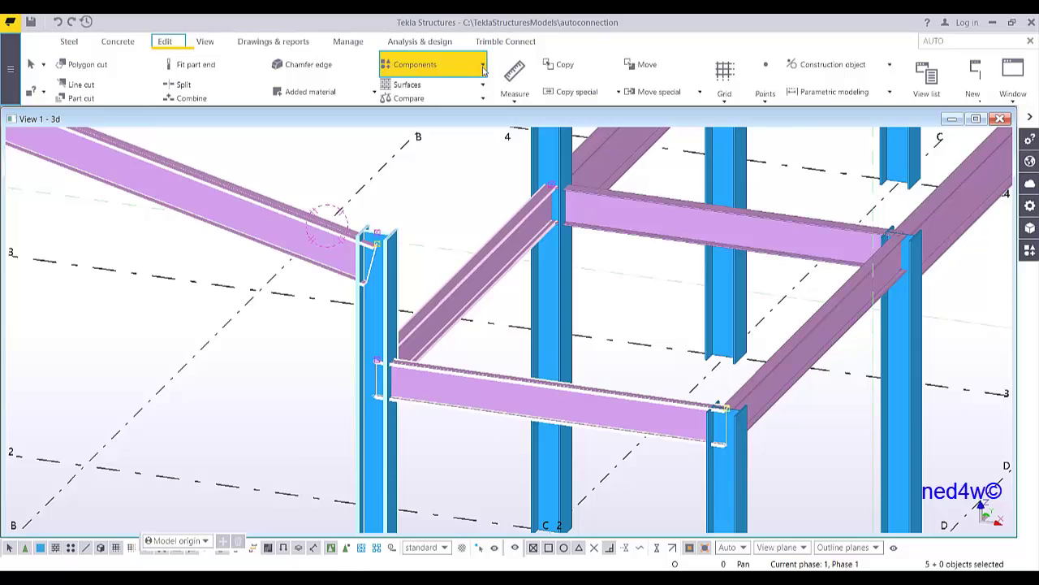
left_click(481, 66)
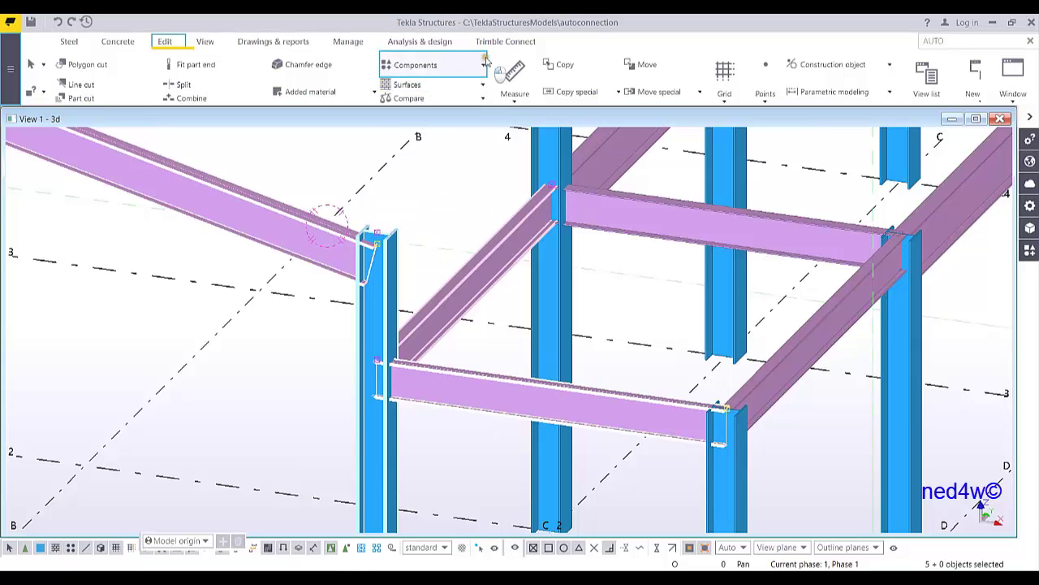
left_click(439, 182)
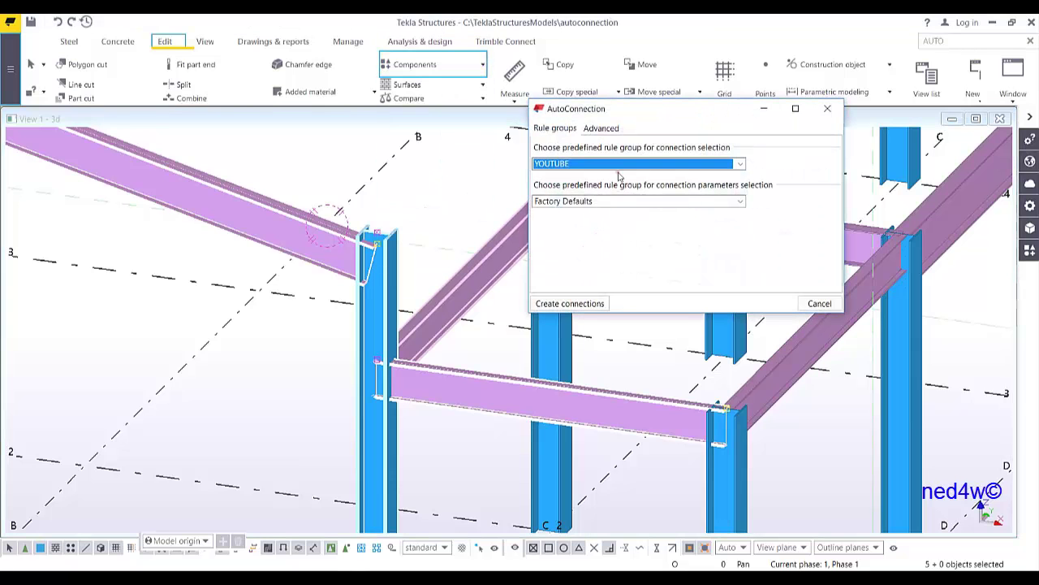
left_click(580, 164)
left_click(572, 179)
left_click(570, 304)
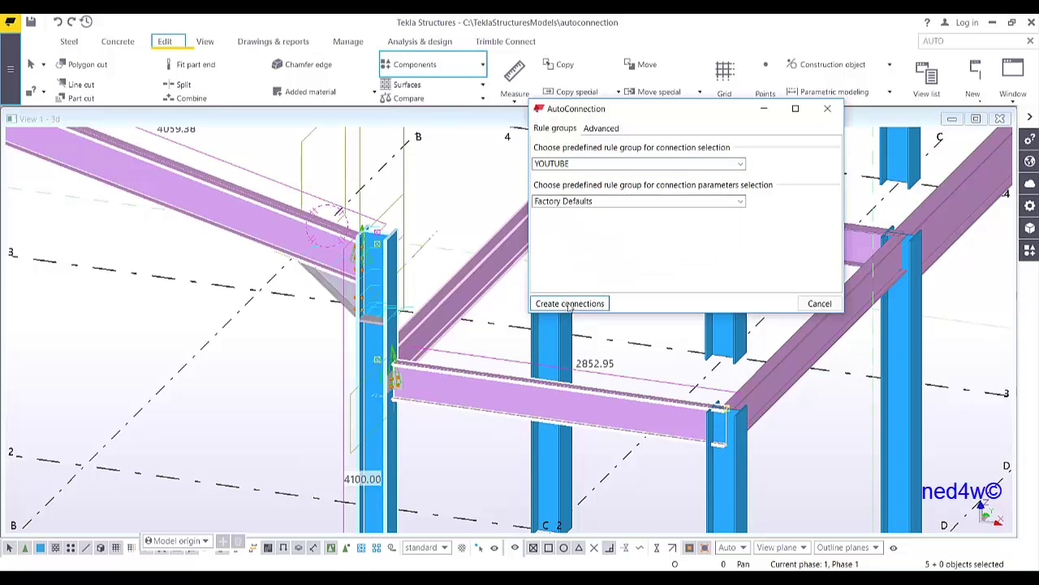
Step: Inspect the bolted clip angle connections from several angles, then cancel the AutoConnection dialog
scroll(413, 349, "up", 3)
middle_click_drag(413, 349, 393, 370, "ctrl")
scroll(393, 370, "up", 3)
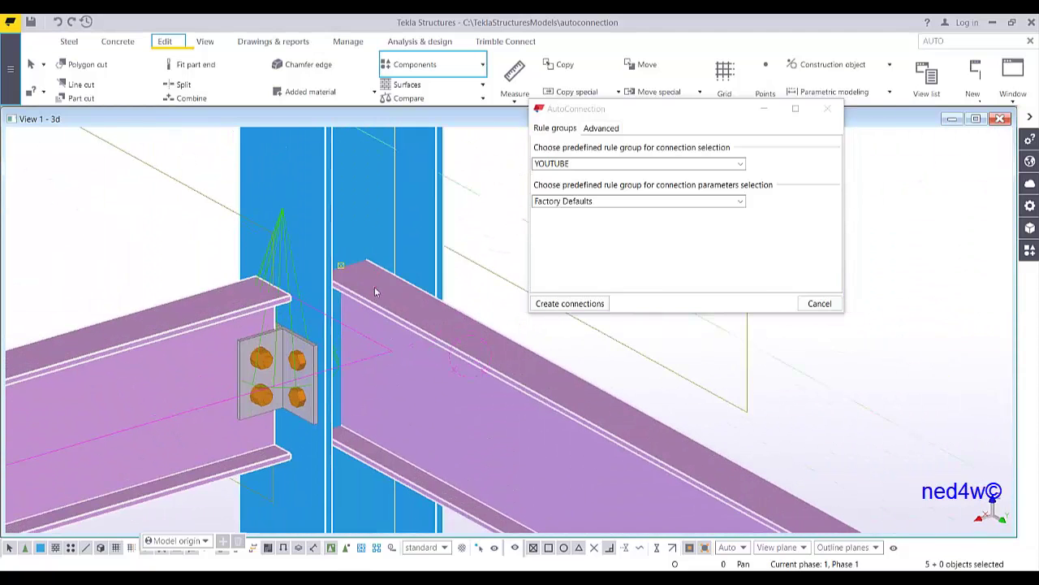
scroll(348, 245, "down", 3)
scroll(363, 290, "up", 3)
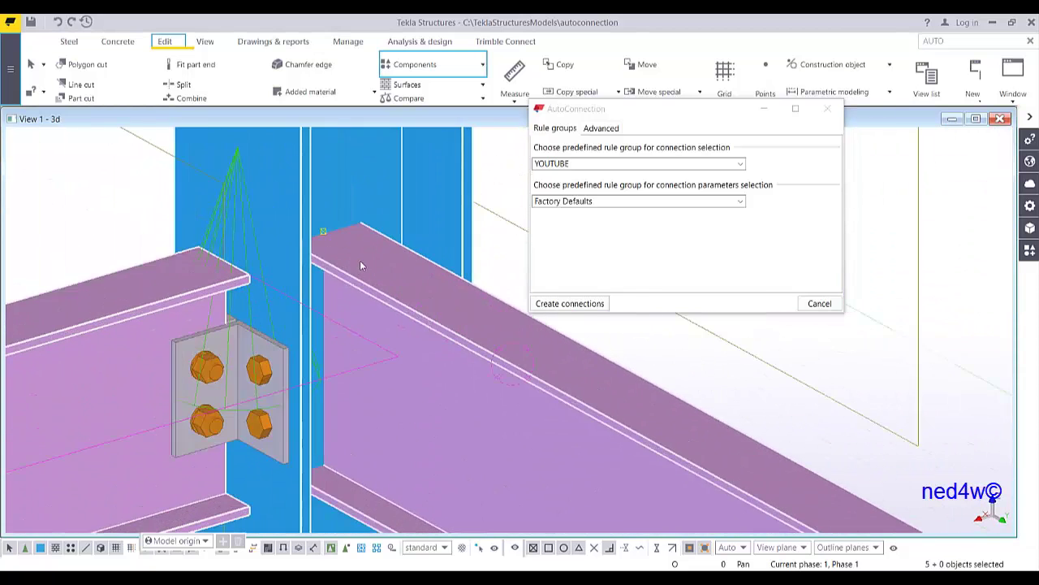
scroll(360, 260, "down", 5)
middle_click_drag(306, 258, 248, 288, "ctrl")
scroll(357, 333, "up", 6)
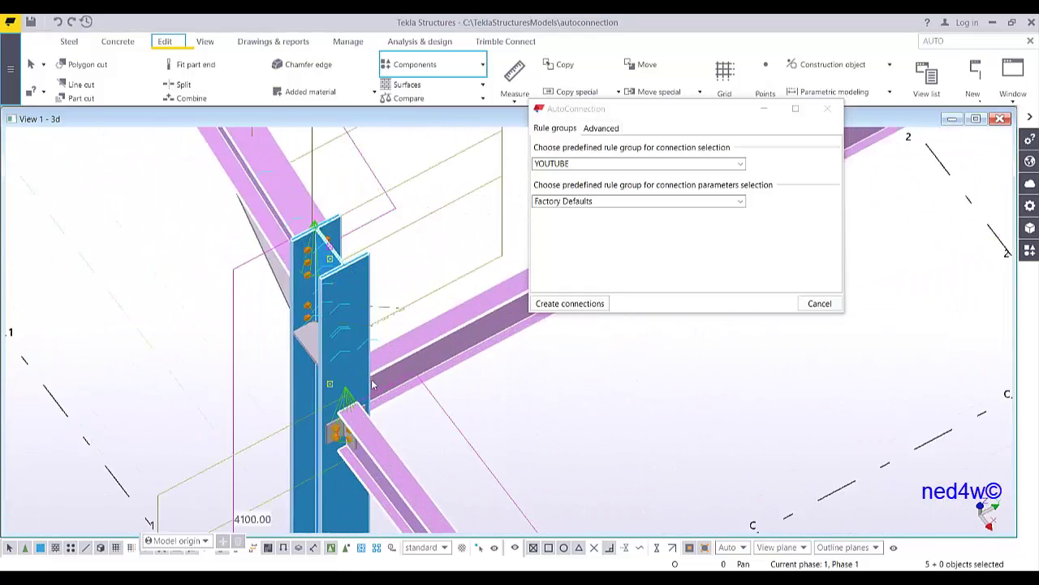
scroll(373, 435, "down", 3)
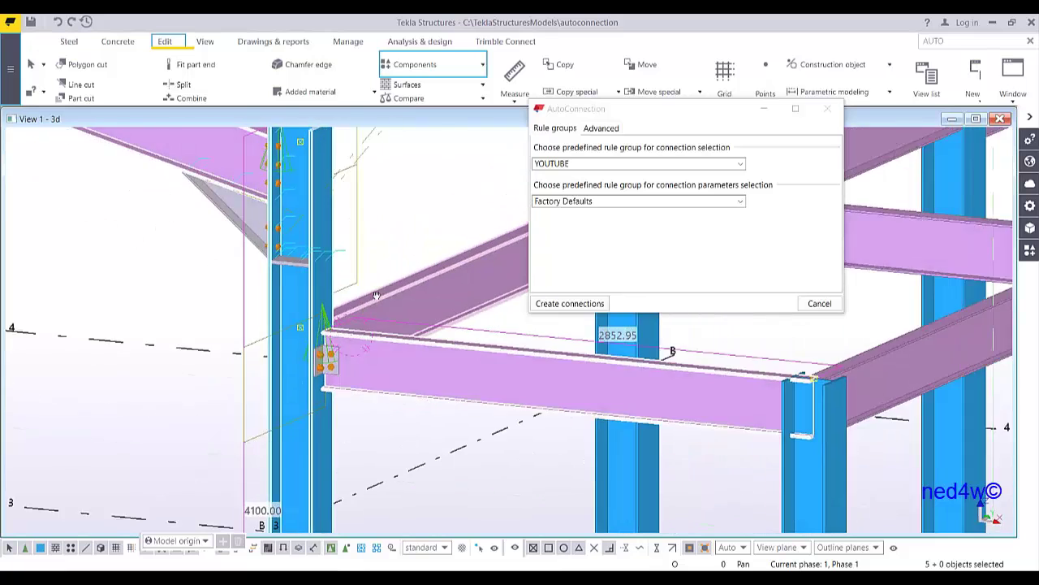
scroll(366, 329, "down", 2)
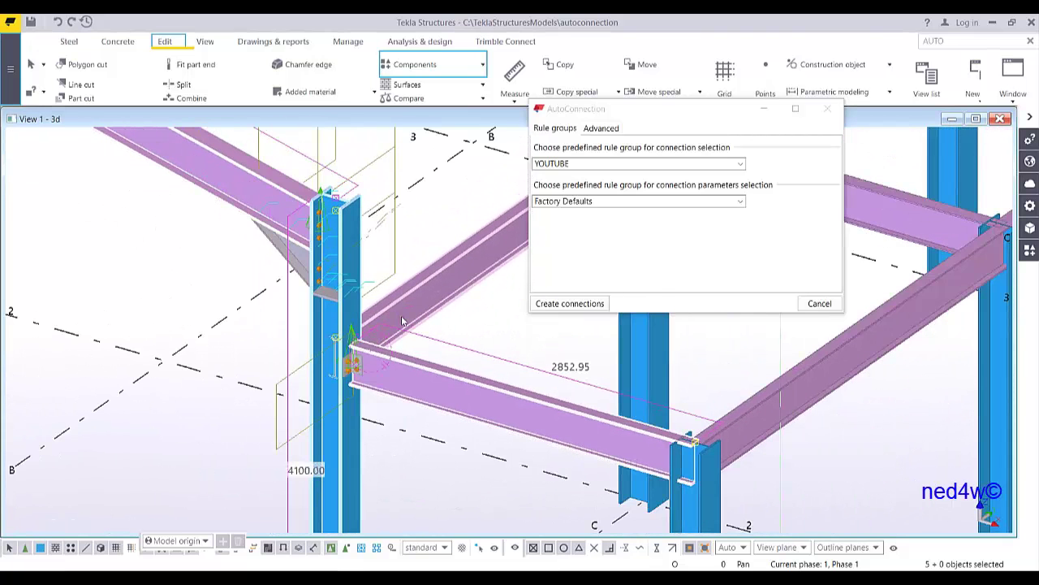
left_click(820, 303)
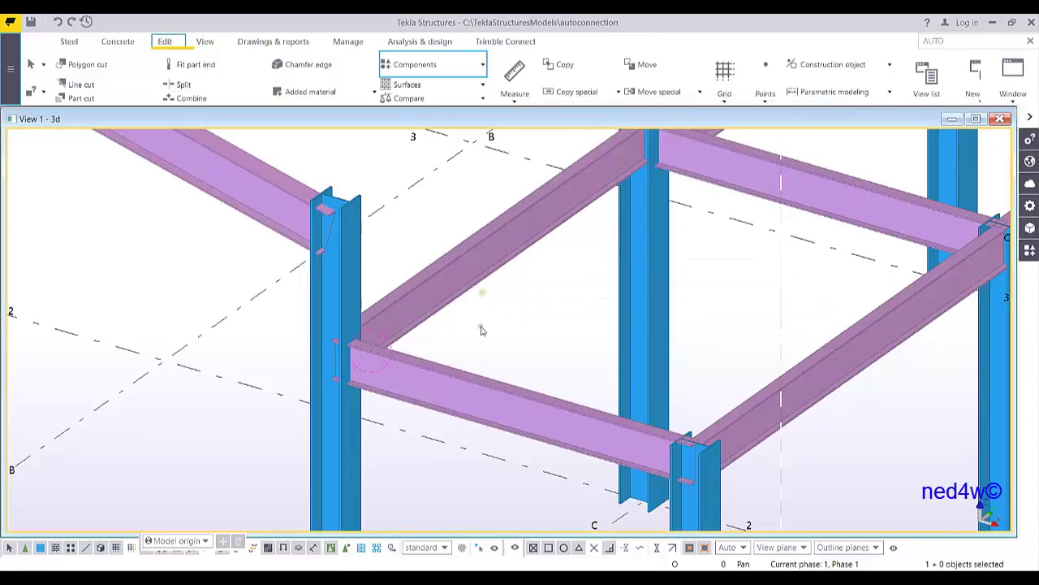
scroll(480, 329, "down", 2)
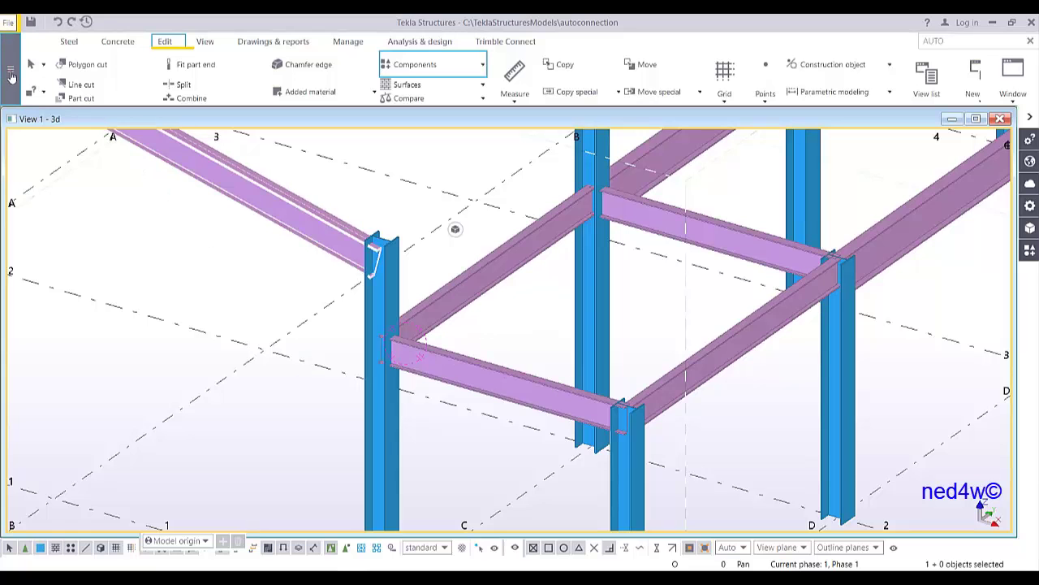
Step: Open AutoConnection settings and expand YOUTUBE > Beam to column web
left_click(8, 22)
left_click(58, 332)
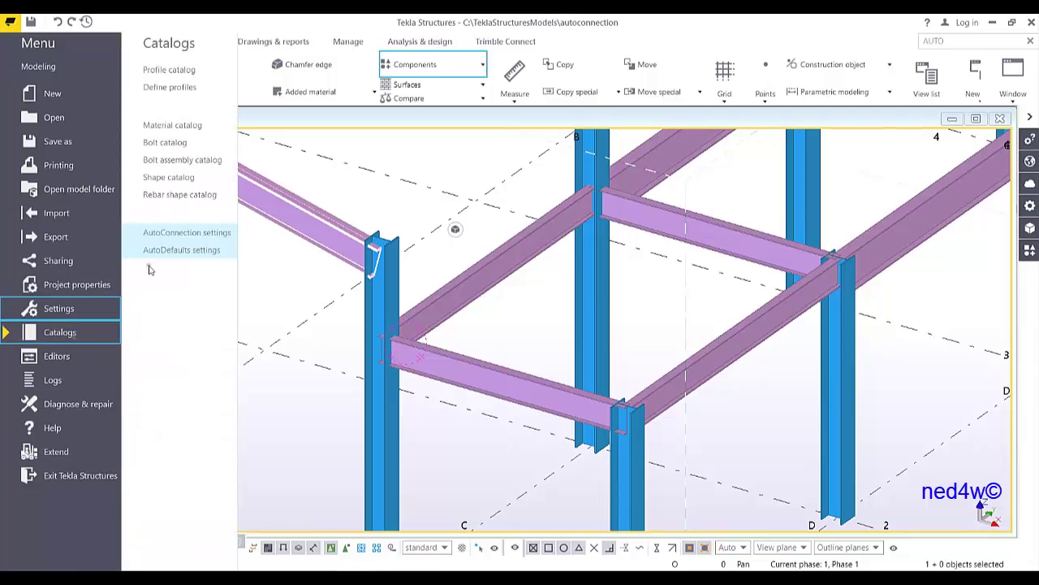
left_click(199, 235)
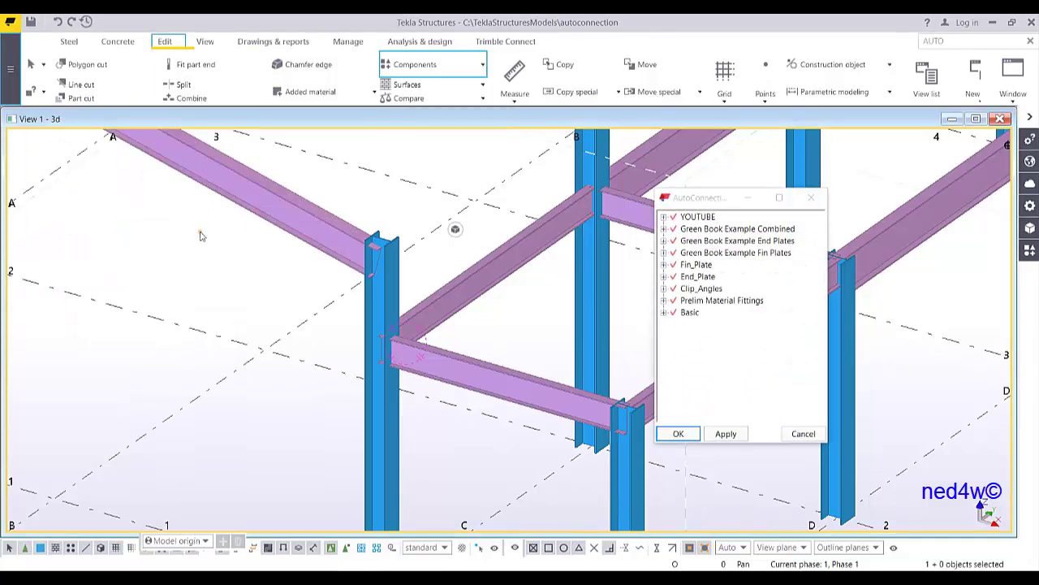
left_click(665, 216)
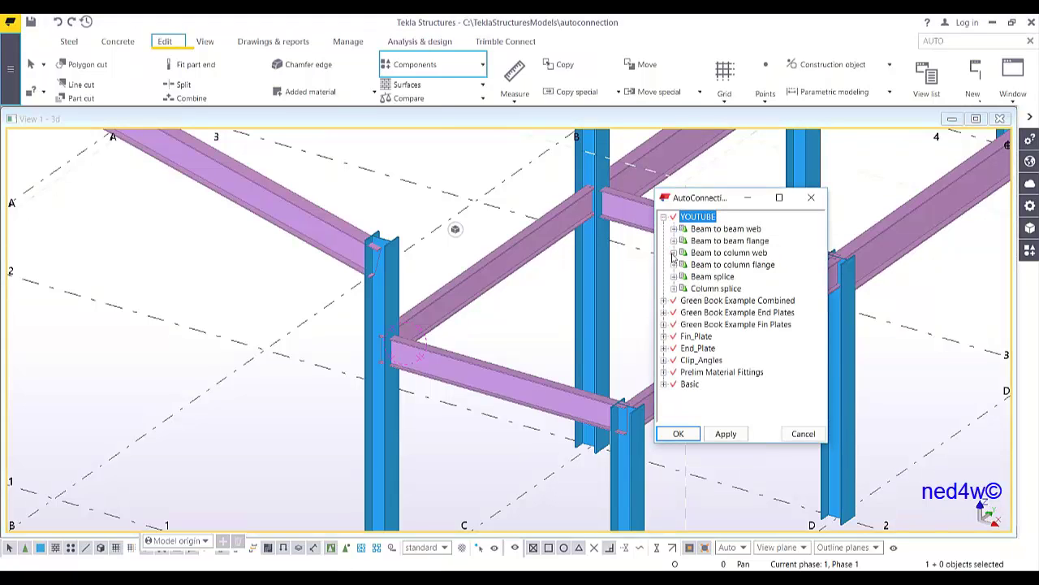
left_click(673, 253)
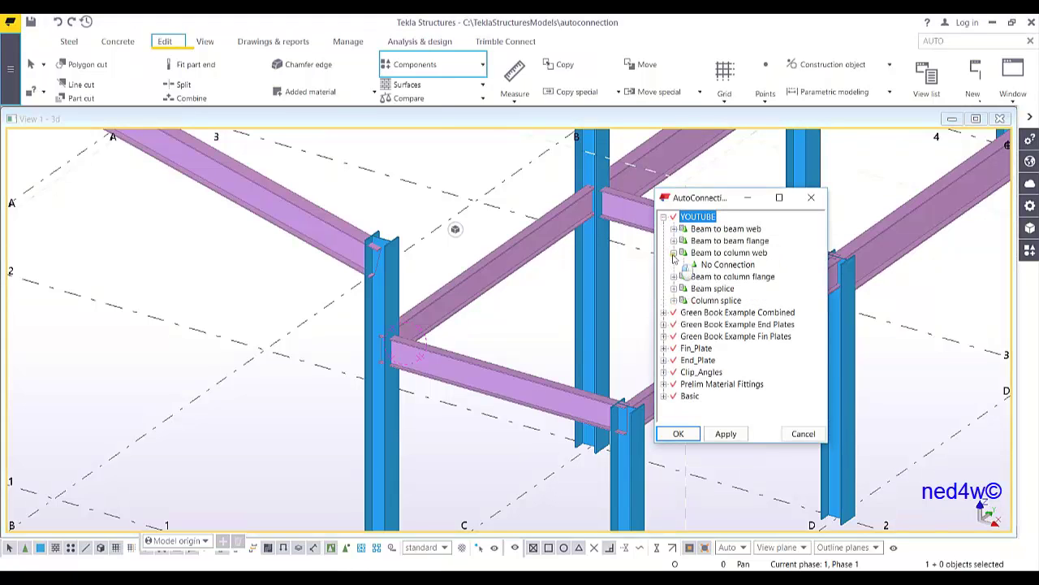
Step: Create an additional rule set under Beam to column web and open New for editing
right_click(738, 256)
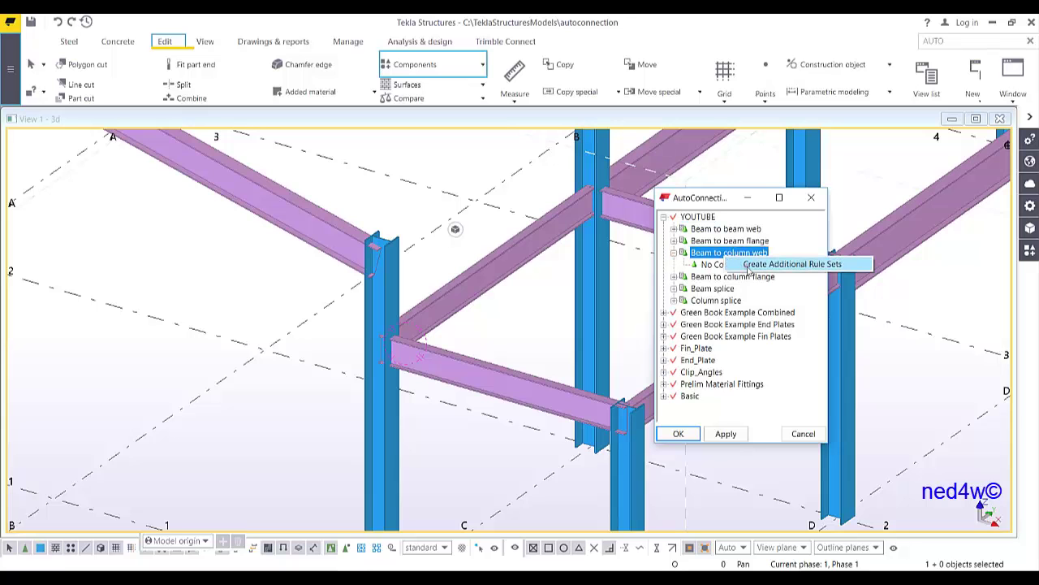
left_click(749, 268)
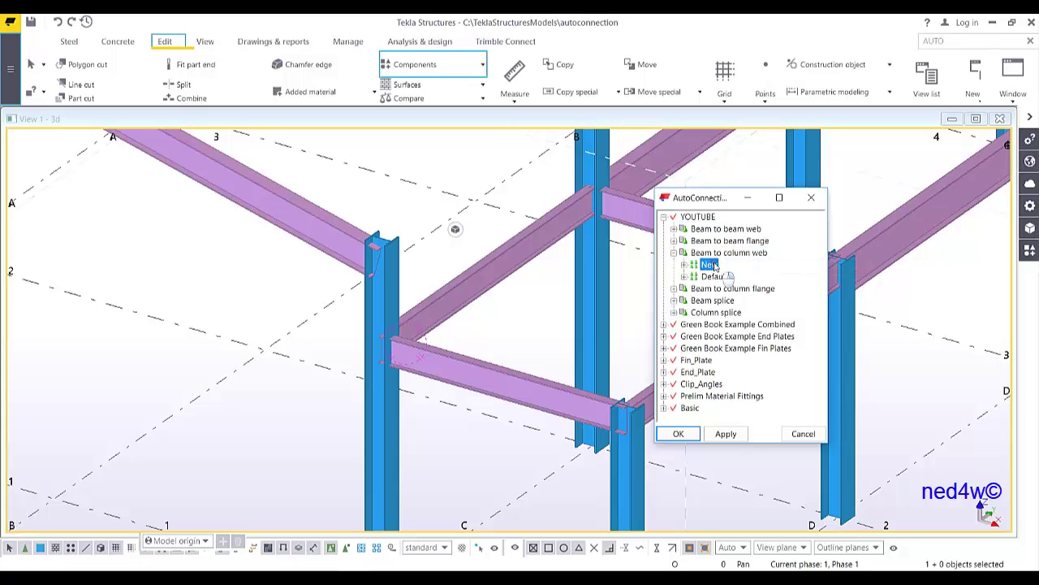
right_click(730, 266)
left_click(757, 313)
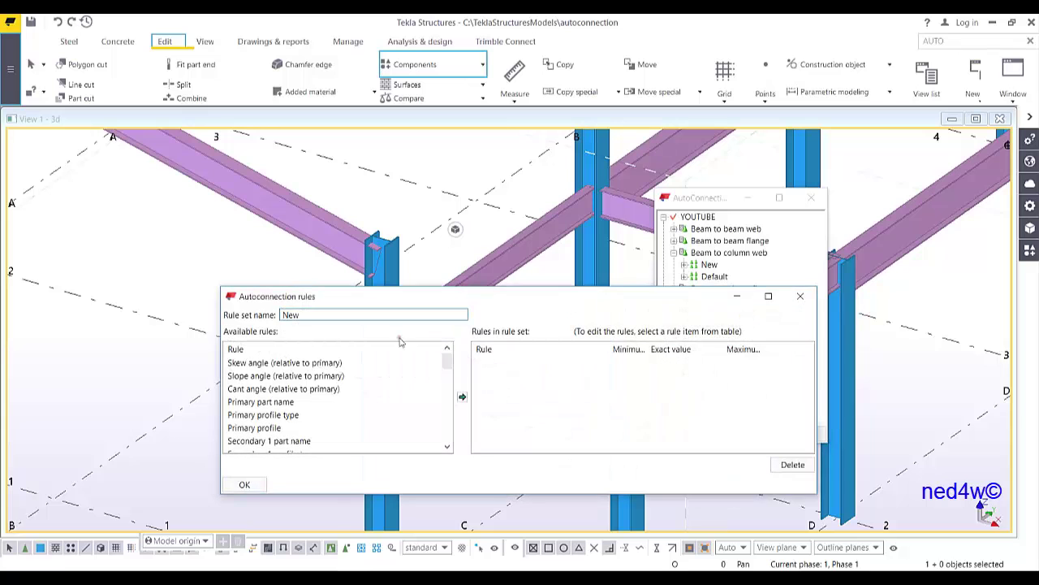
Step: Add Primary part name COLUMN and Secondary 1 part name BEAM rules, name the set COLUMNTOBEAM, and save
double_click(277, 404)
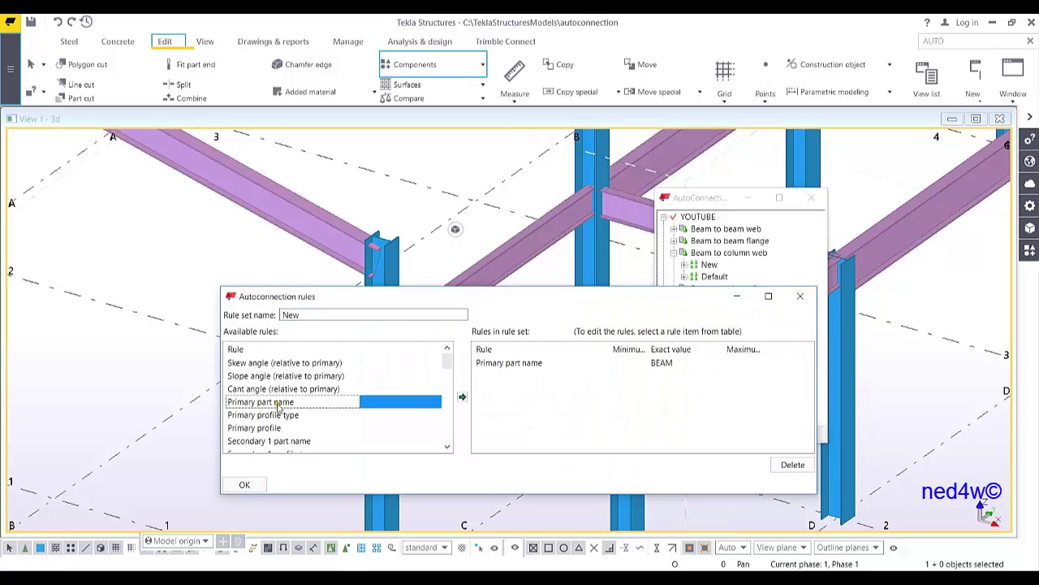
double_click(286, 440)
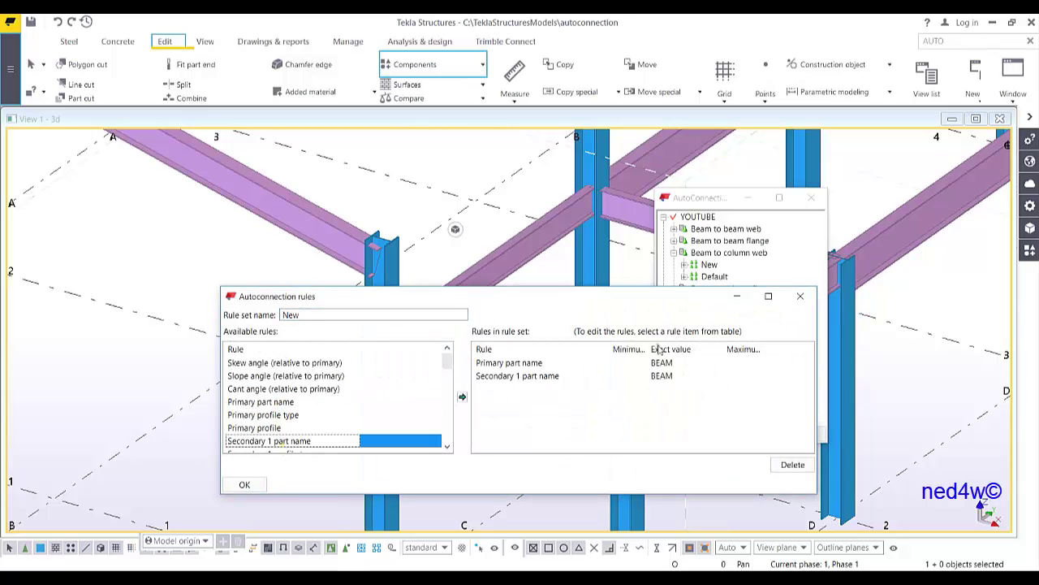
left_click(682, 363)
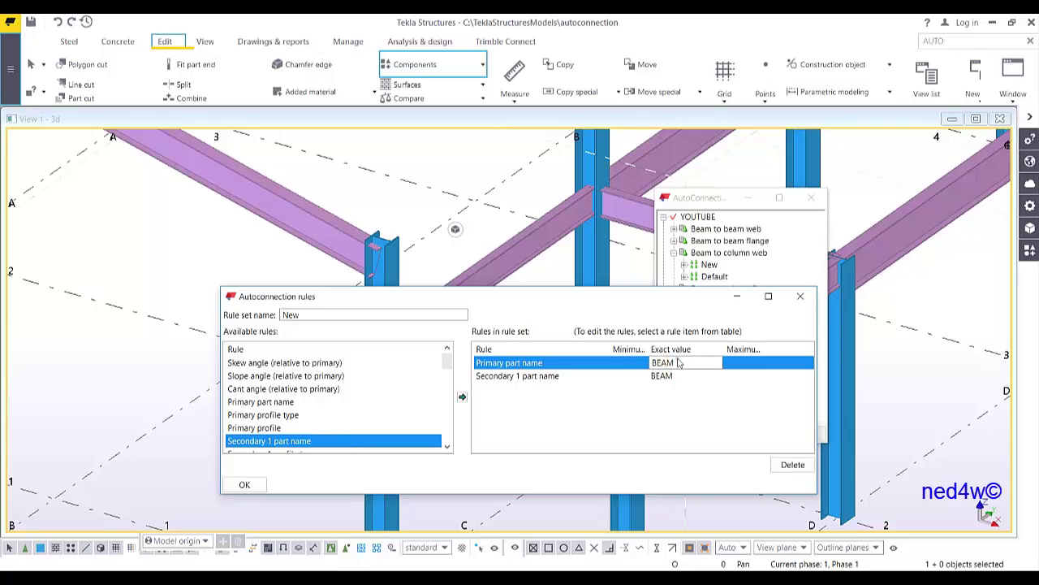
double_click(692, 363)
type("COLUMN")
double_click(291, 315)
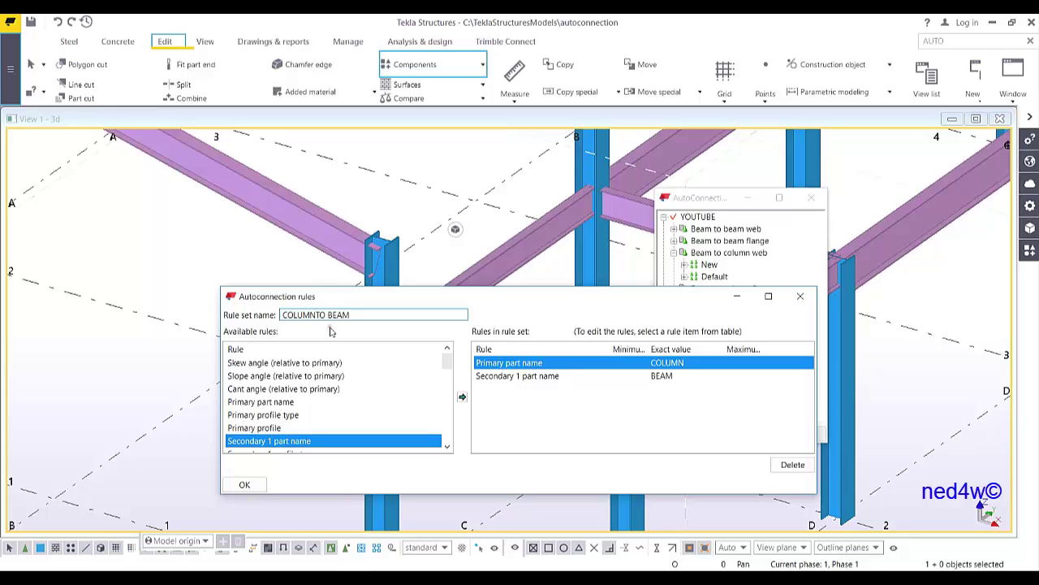
double_click(329, 316)
left_click(329, 317)
left_click(245, 485)
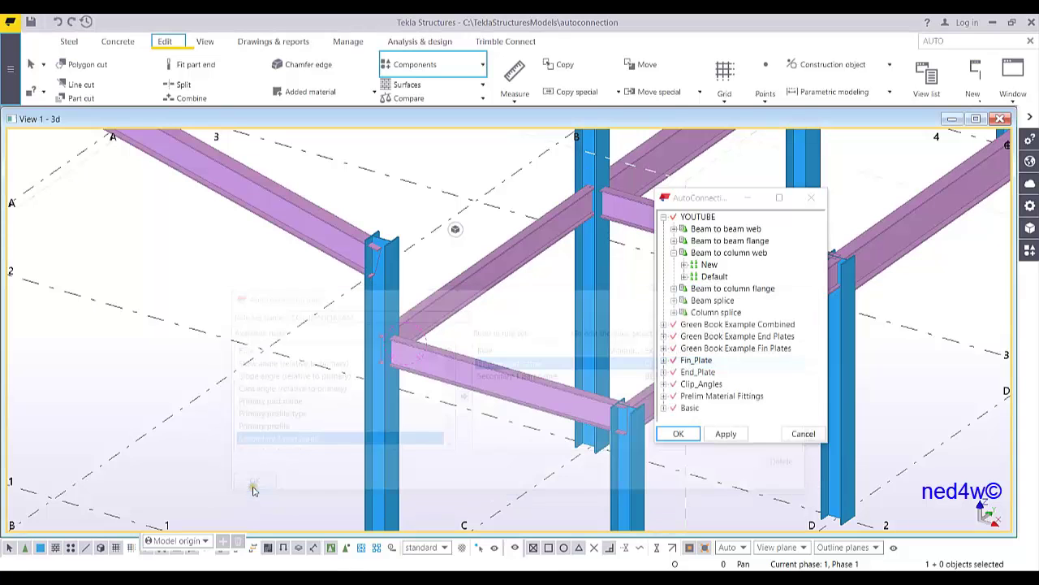
Step: Assign Column with stiffeners S (187) to COLUMNTOBEAM, apply, and close the settings
left_click(685, 265)
left_click(734, 277)
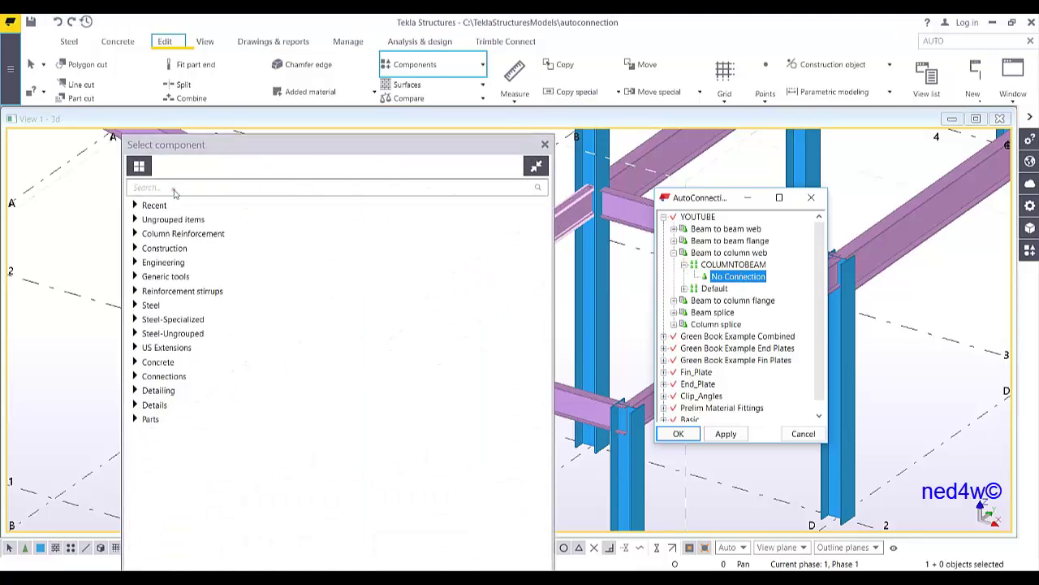
type("187")
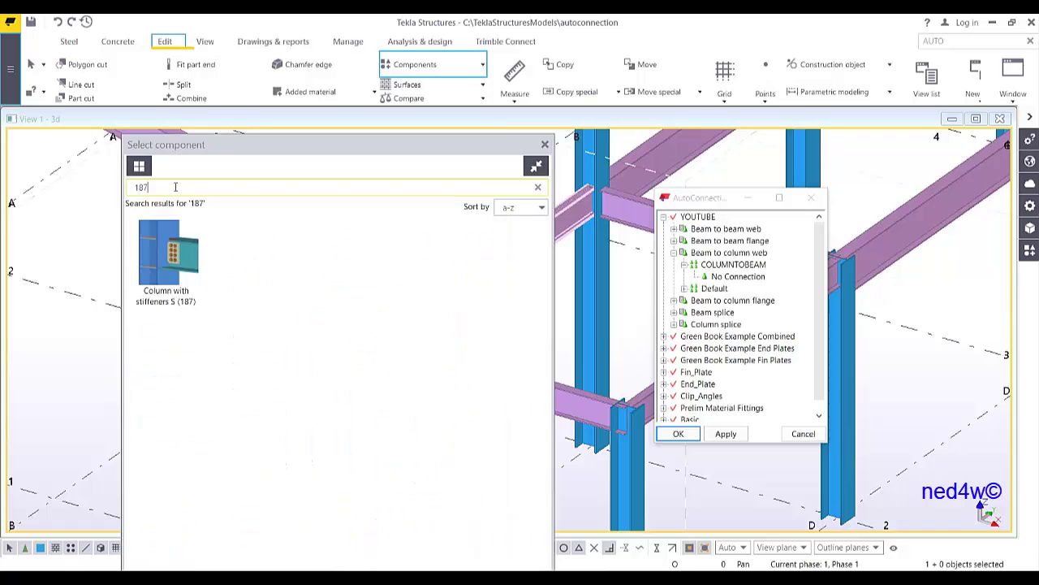
double_click(168, 253)
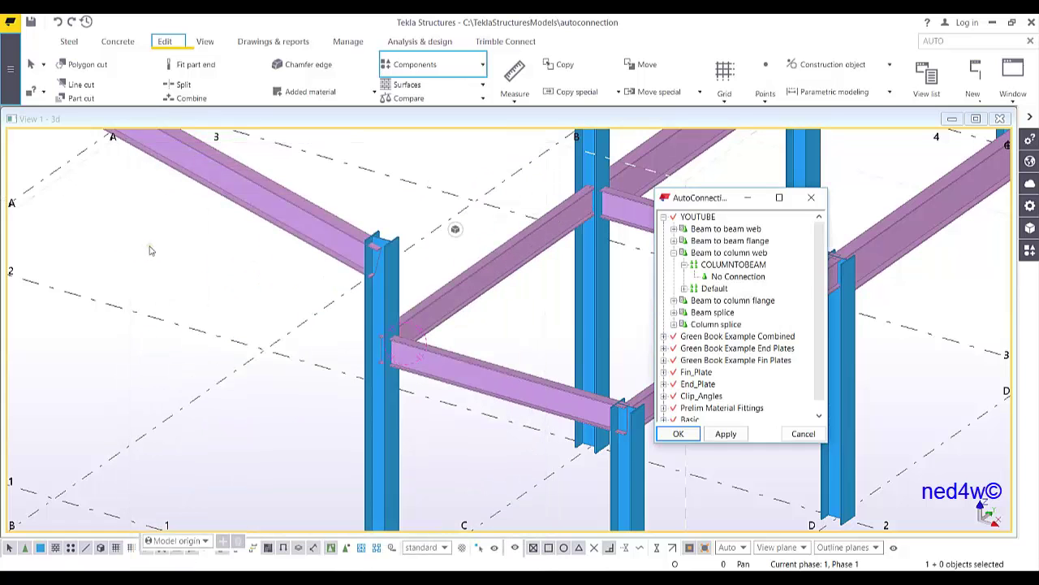
left_click(726, 435)
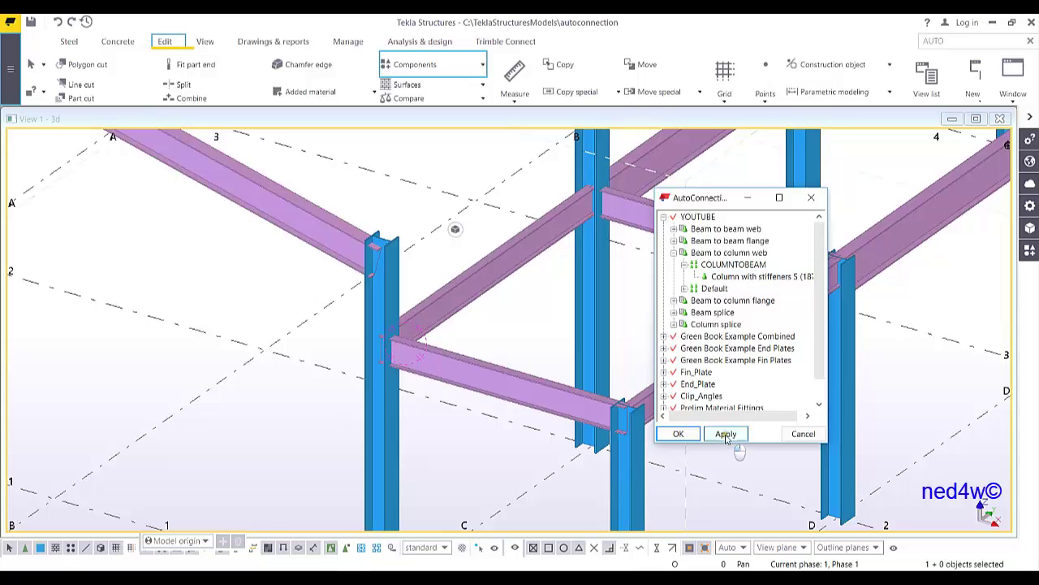
left_click(696, 435)
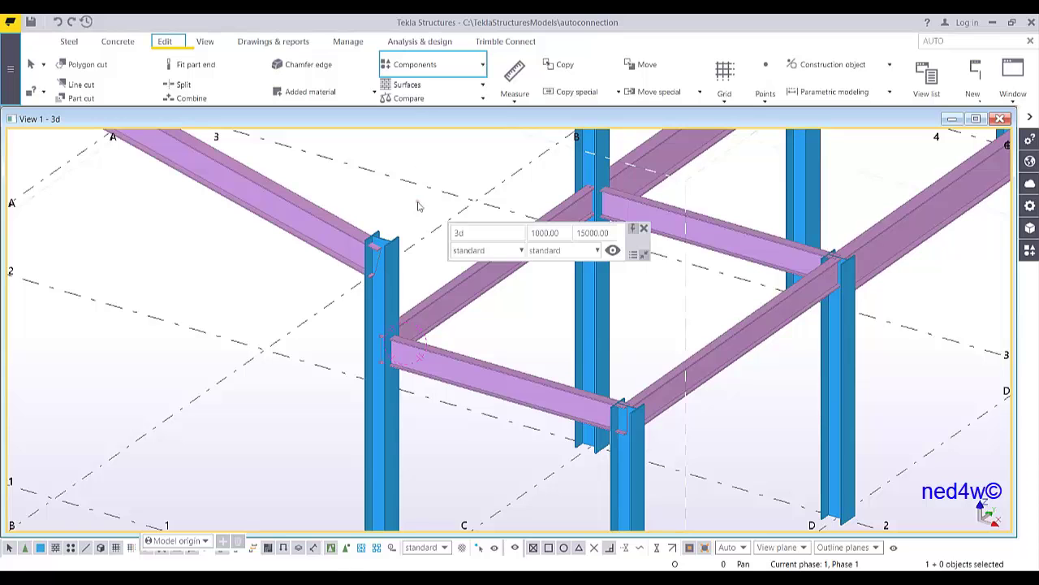
Step: Select the column-beam joints and create AutoConnections for them with the YOUTUBE rule group
left_click_drag(427, 191, 267, 440)
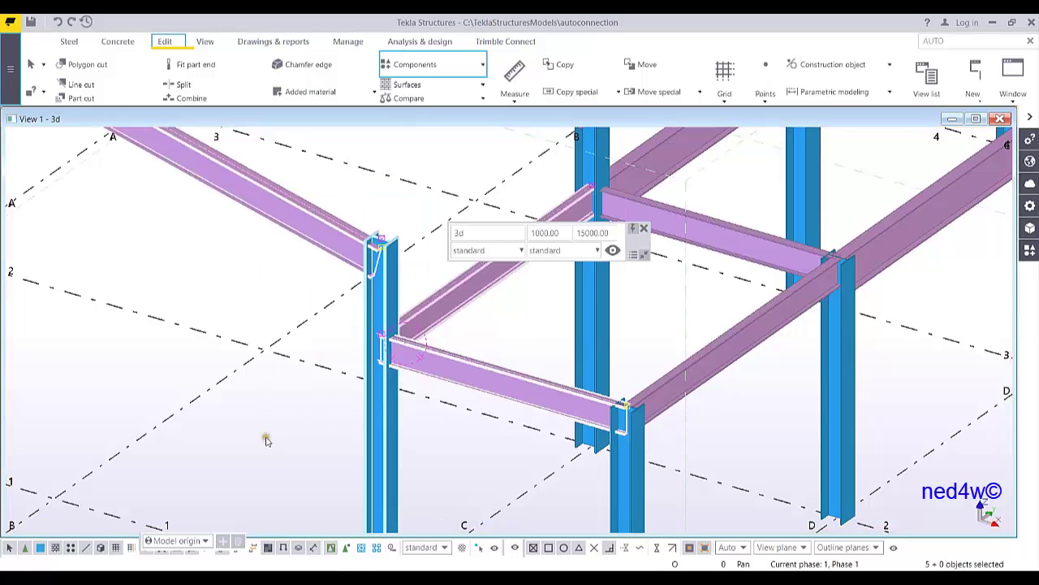
left_click(477, 65)
left_click(436, 180)
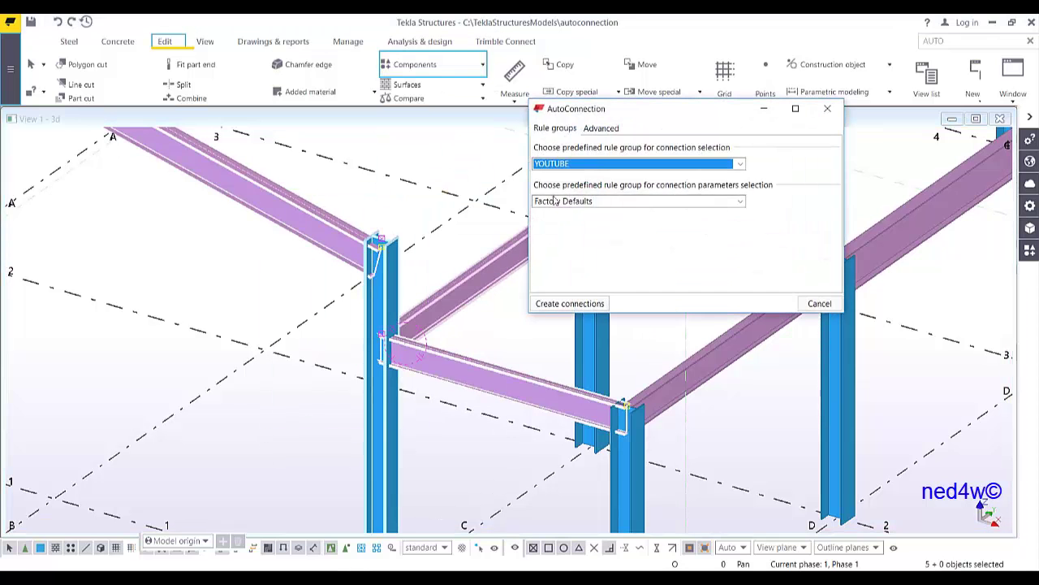
left_click(578, 304)
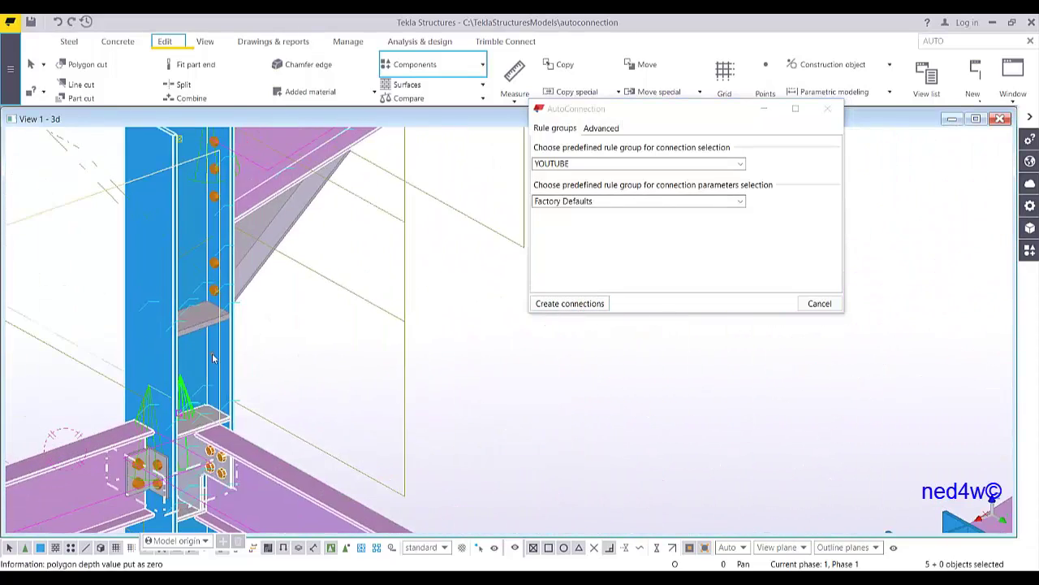
middle_click_drag(328, 349, 349, 350)
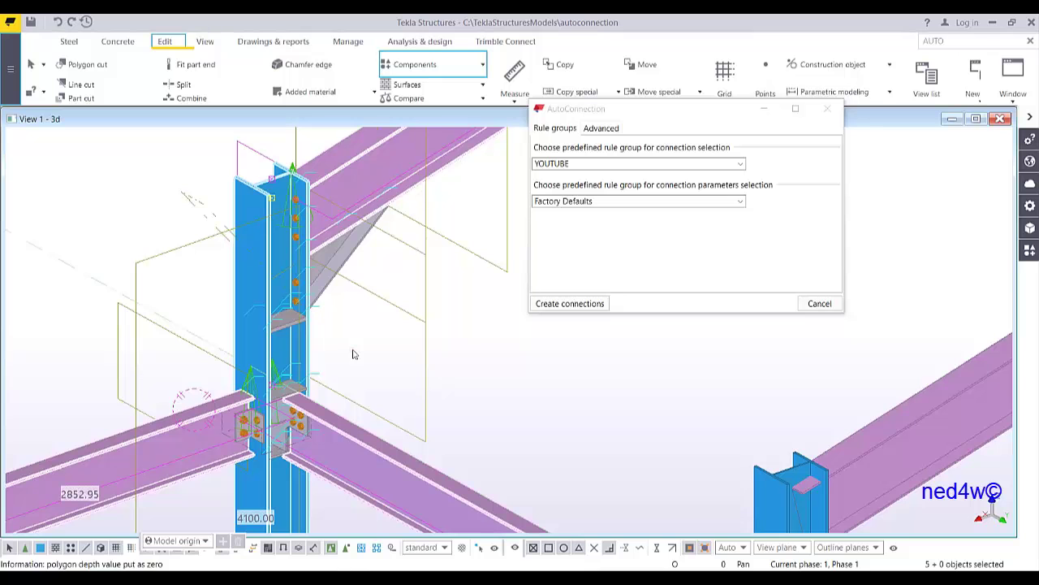
scroll(352, 354, "down", 5)
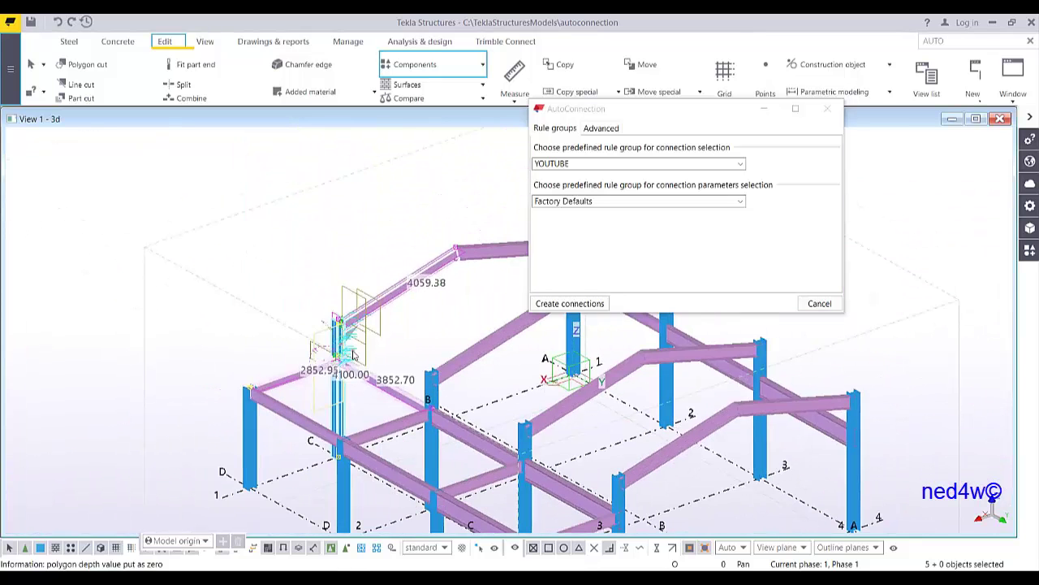
scroll(323, 351, "down", 5)
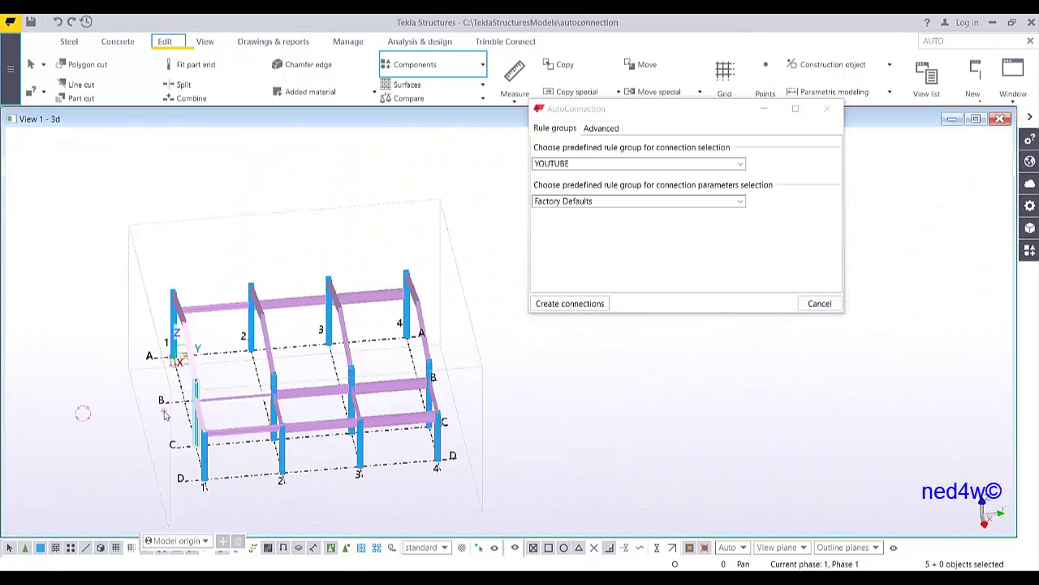
middle_click_drag(84, 412, 80, 227, "ctrl")
Step: Select the whole frame, create connections for all of it, and inspect the bolted column-web joints
left_click_drag(28, 209, 461, 533)
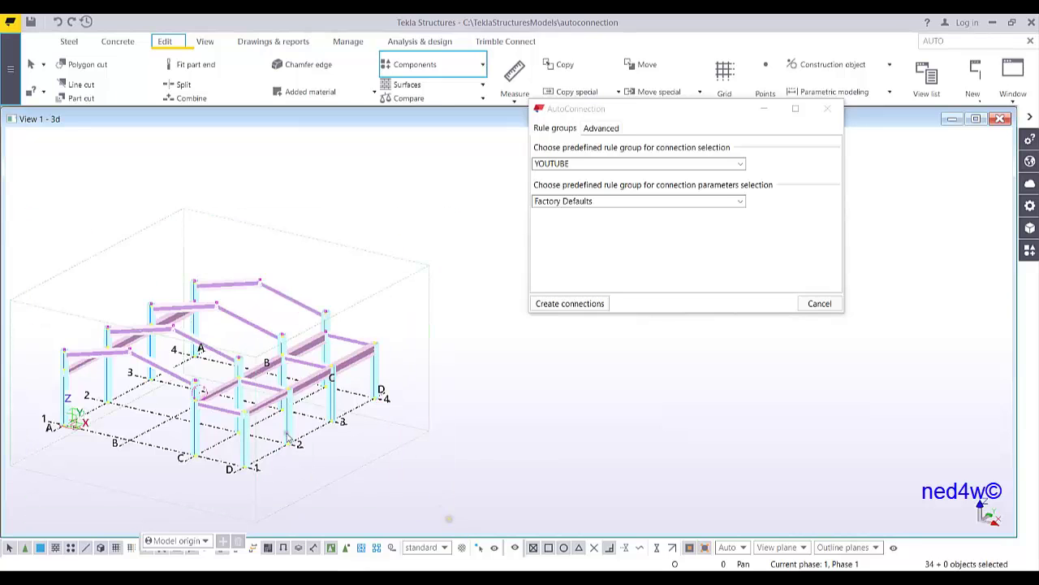
middle_click_drag(406, 365, 557, 317)
left_click(573, 308)
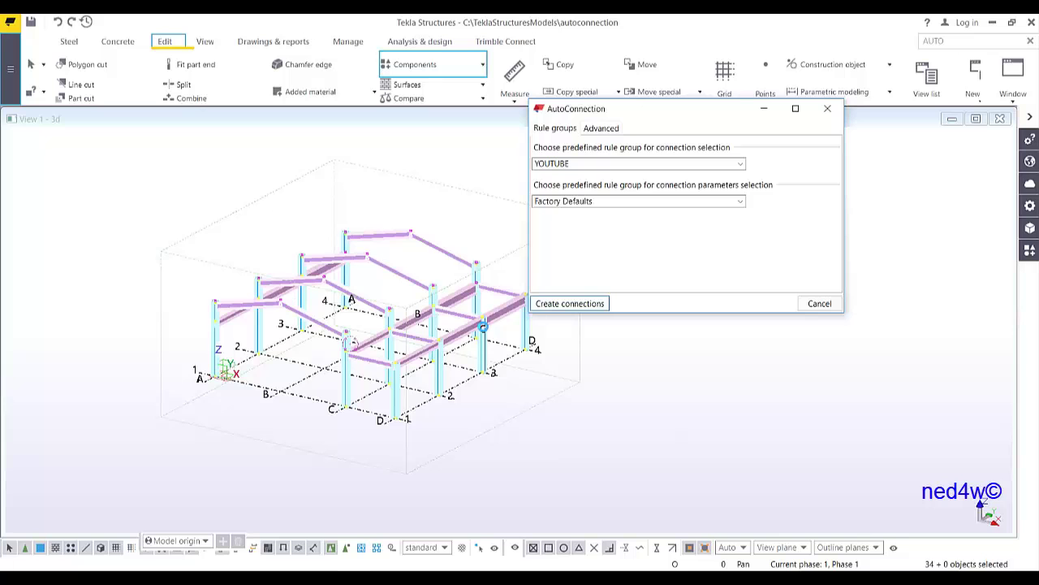
scroll(474, 331, "up", 5)
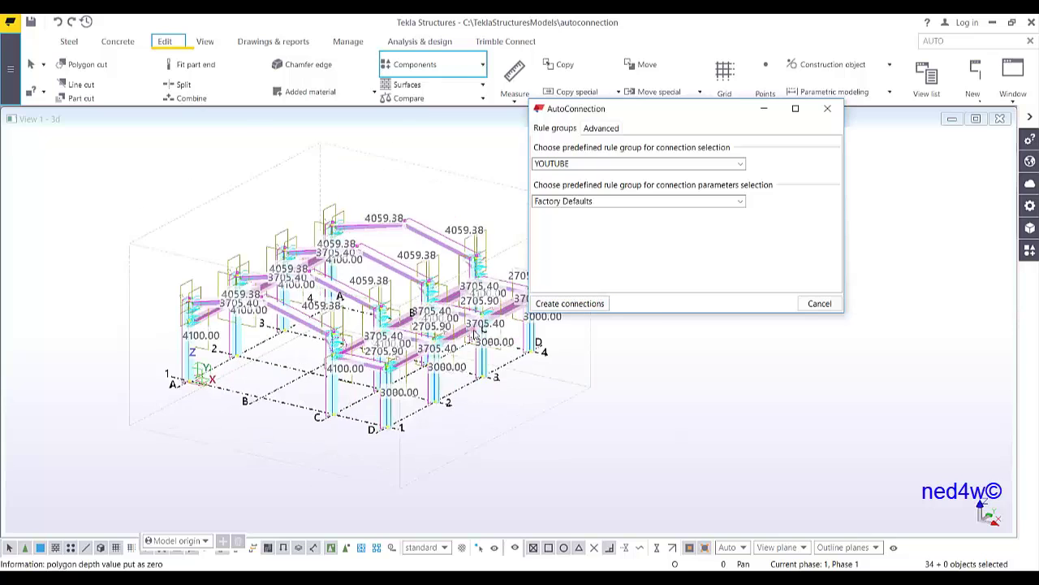
scroll(433, 286, "up", 5)
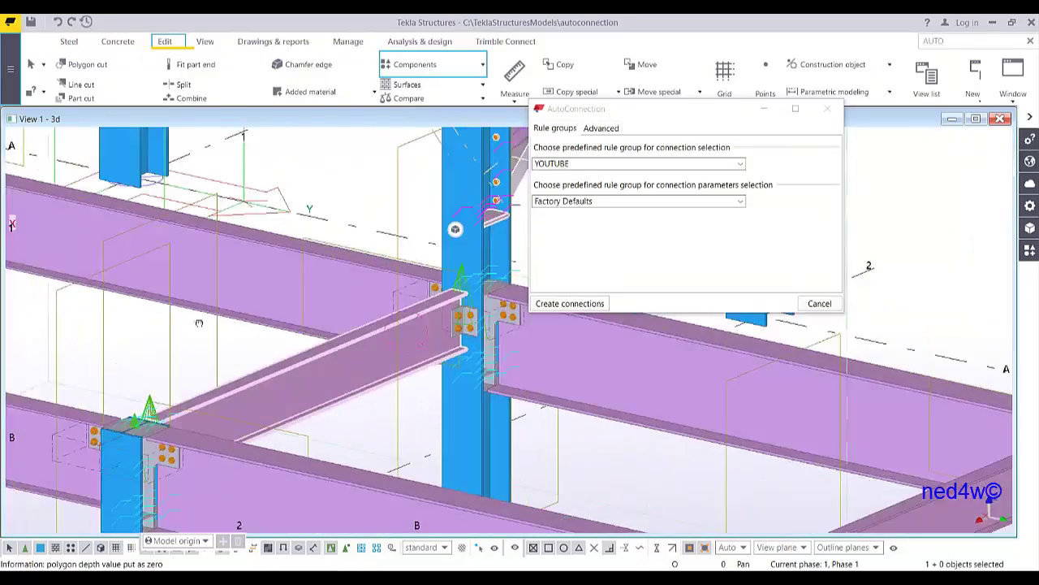
mouse_move(198, 322)
middle_mouse_down("ctrl")
mouse_move(327, 383)
mouse_move(388, 339)
mouse_move(311, 337)
mouse_move(430, 392)
middle_mouse_up("ctrl")
scroll(418, 382, "up", 2)
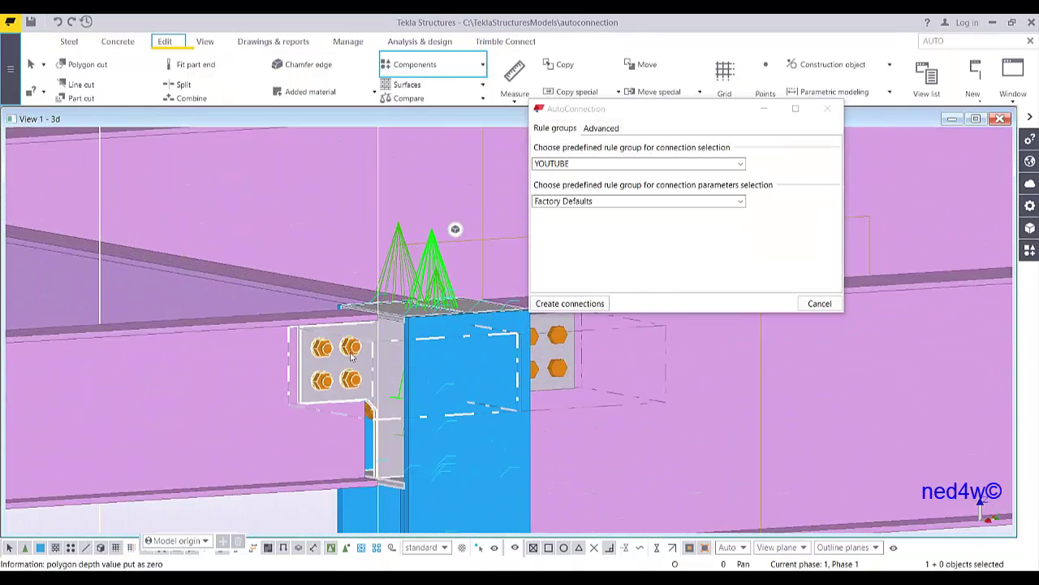
scroll(341, 361, "down", 6)
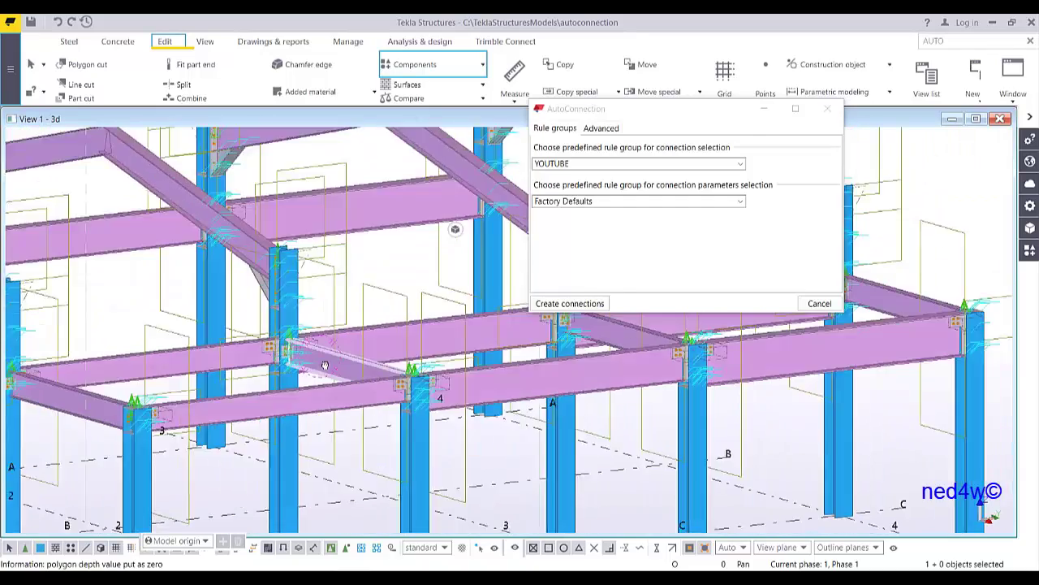
middle_click_drag(324, 366, 401, 393, "ctrl")
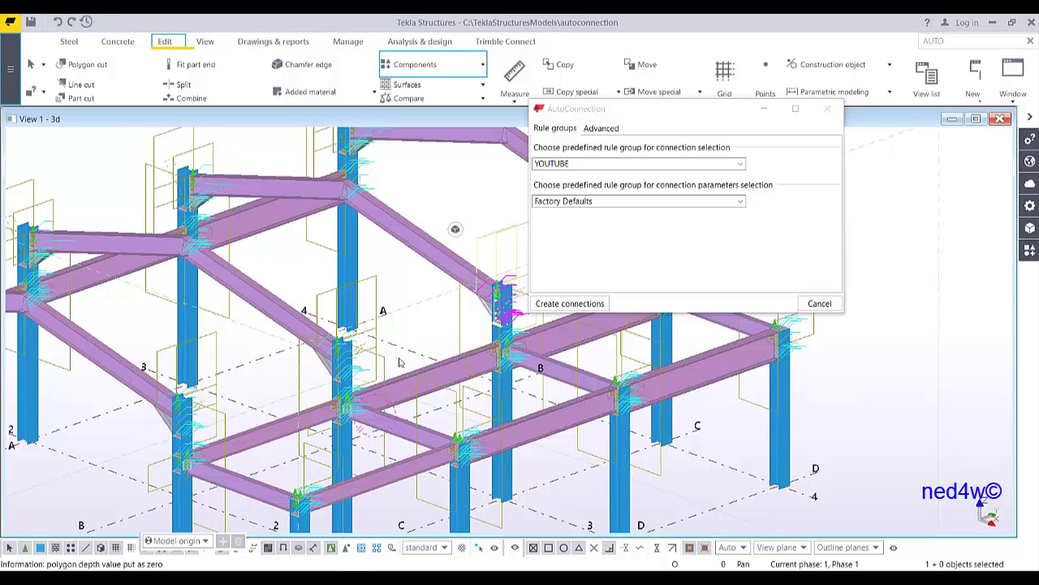
Step: Add a New rule set under Beam splice in YOUTUBE and open its empty rules editor
left_click(828, 109)
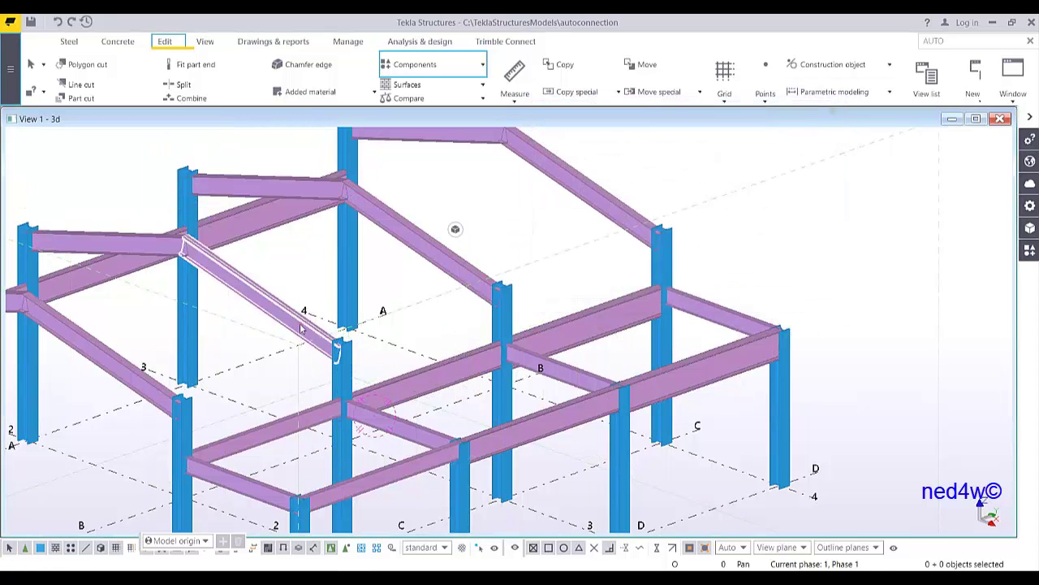
scroll(300, 328, "up", 3)
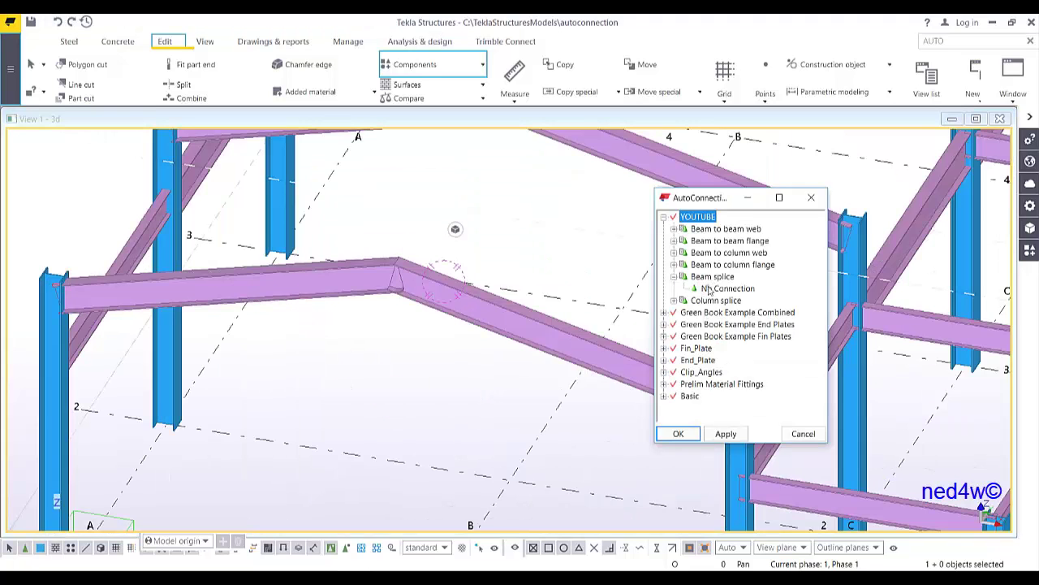
left_click(713, 277)
right_click(729, 277)
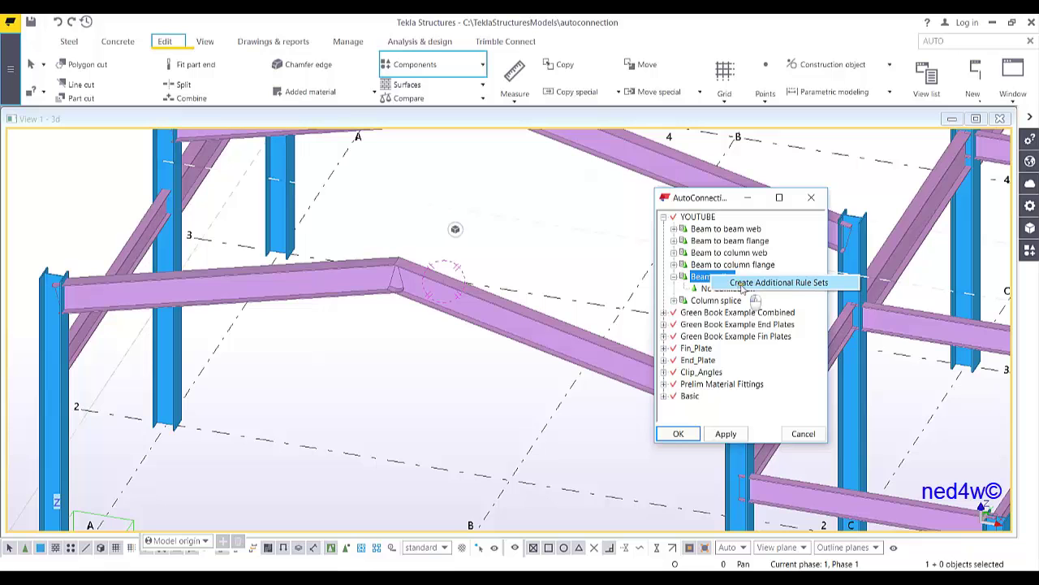
left_click(741, 283)
right_click(706, 288)
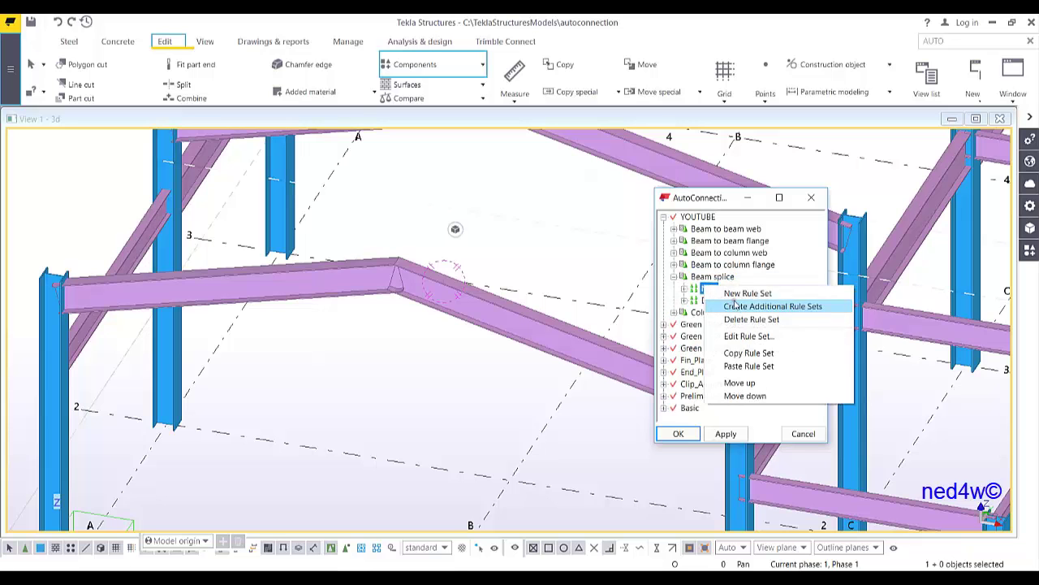
left_click(733, 337)
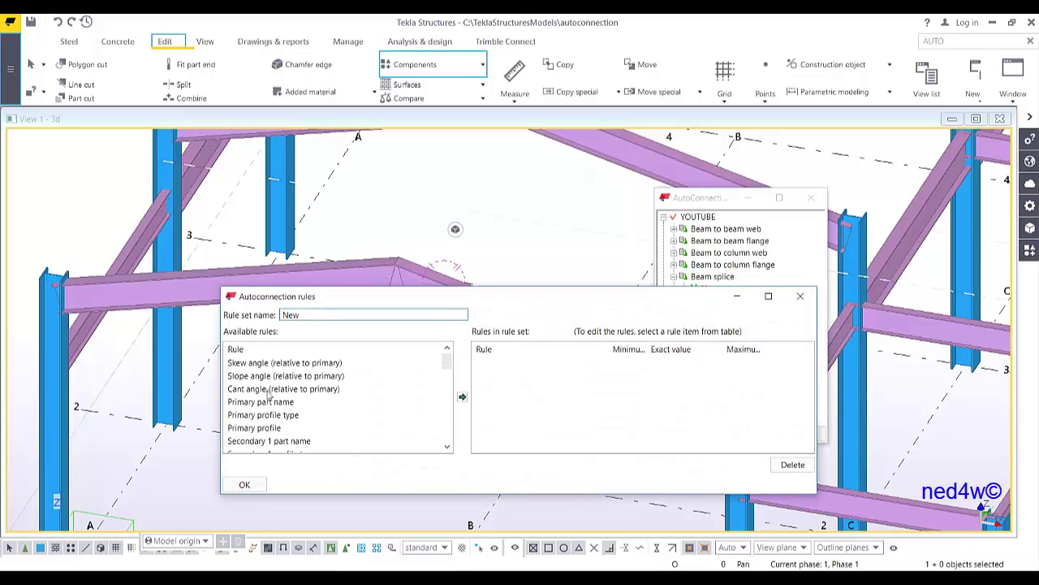
Step: Save a RAFTERTORAFTER rule set whose Primary and Secondary 1 part names are both RAFTER
double_click(271, 402)
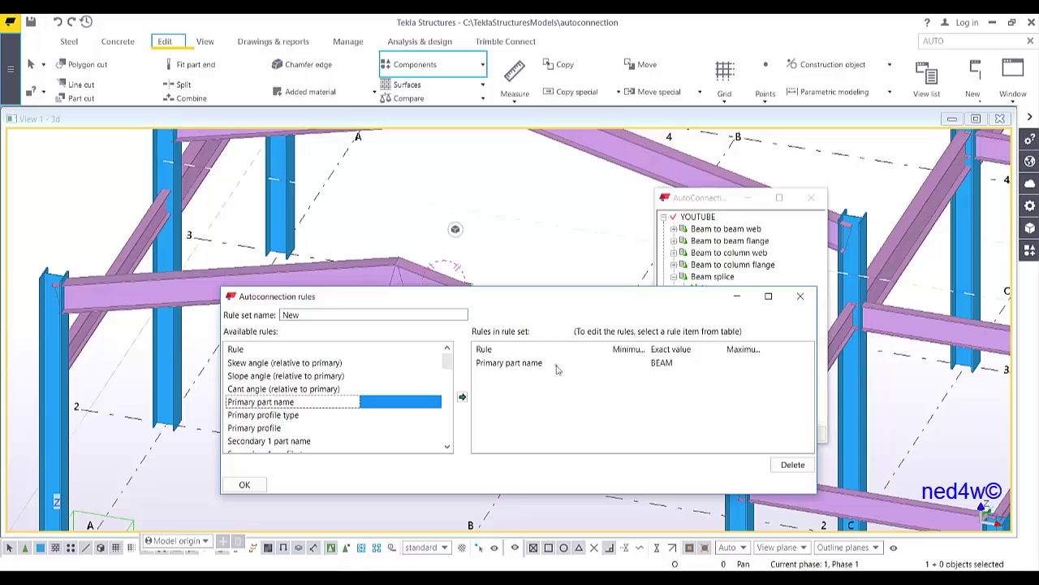
double_click(281, 443)
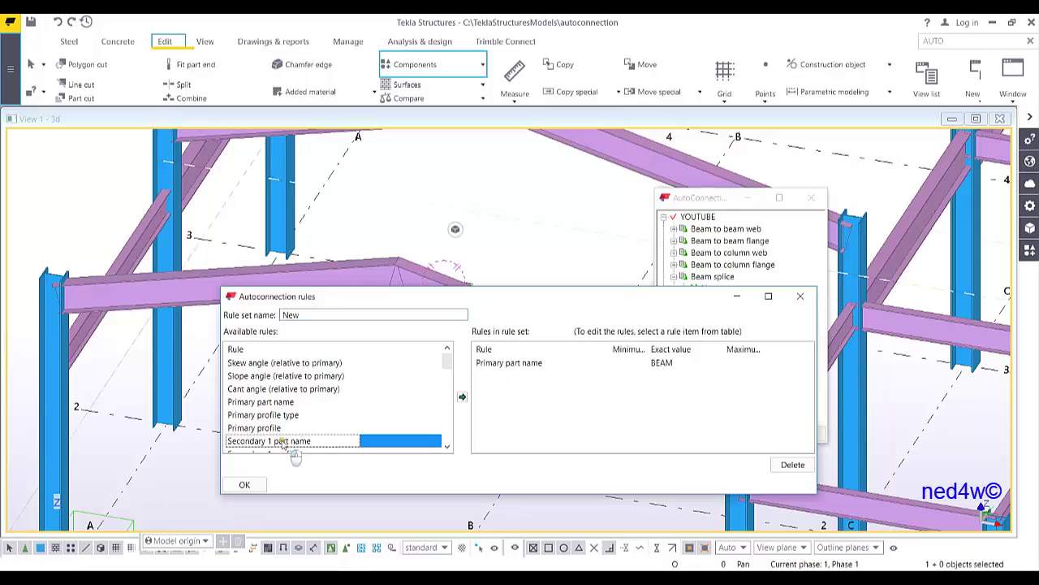
double_click(654, 363)
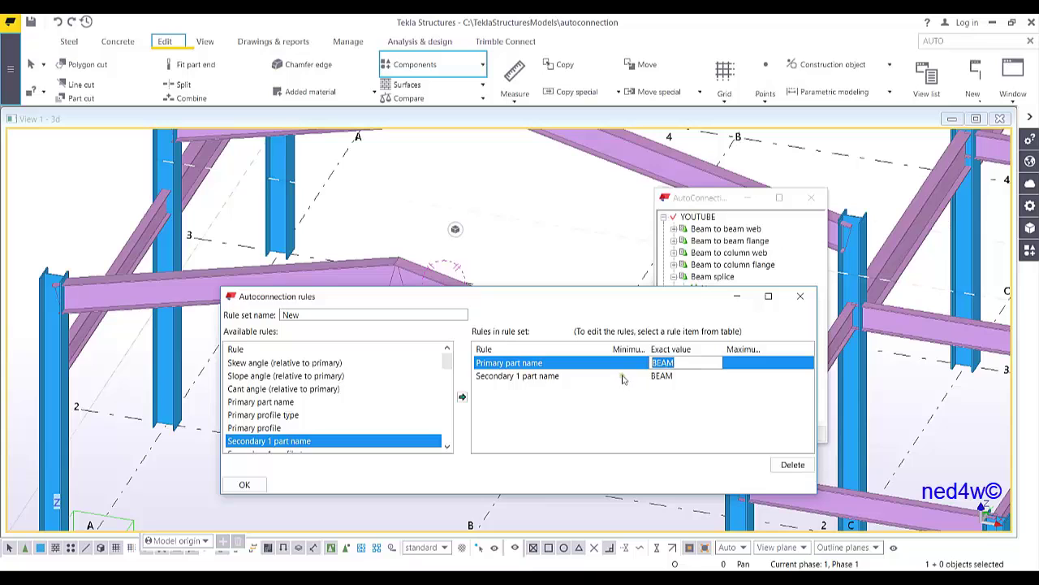
type("RAFTER")
left_click(697, 379)
type("RAFTER")
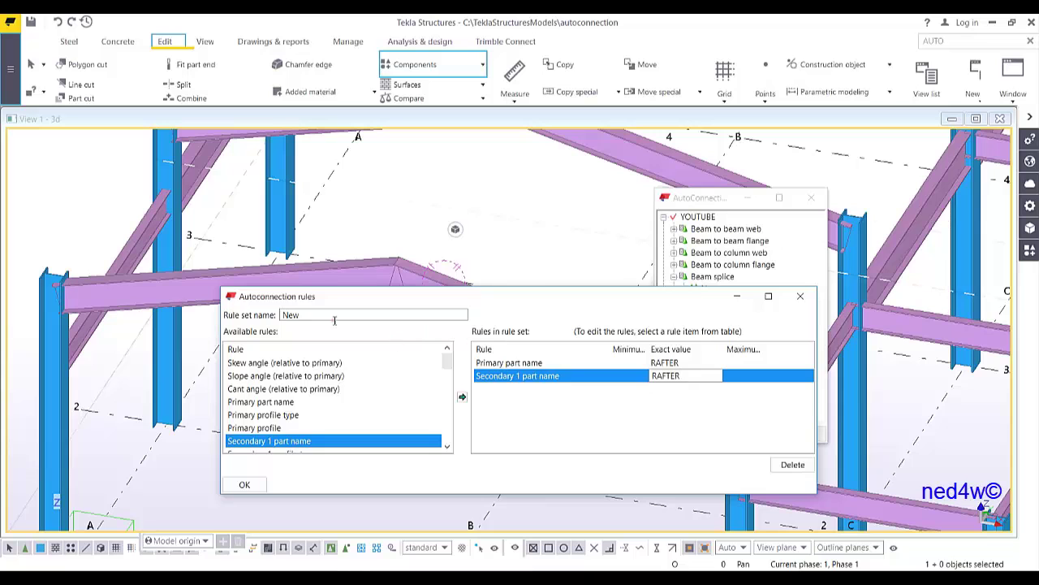
double_click(335, 319)
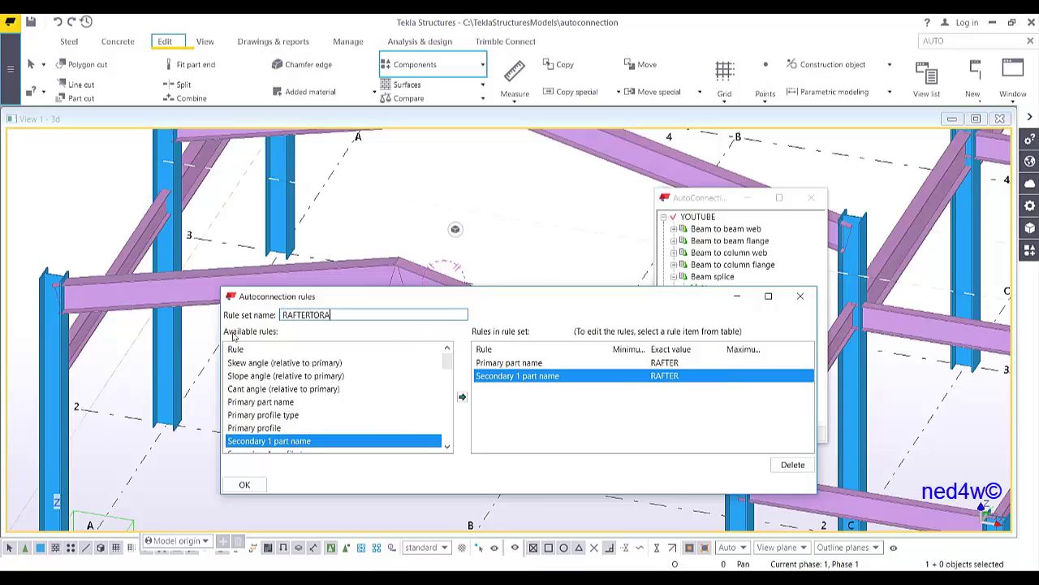
left_click(245, 484)
Step: Replace No Connection under RAFTERTORAFTER with Apex haunch (106), then apply and confirm the rules
left_click(685, 290)
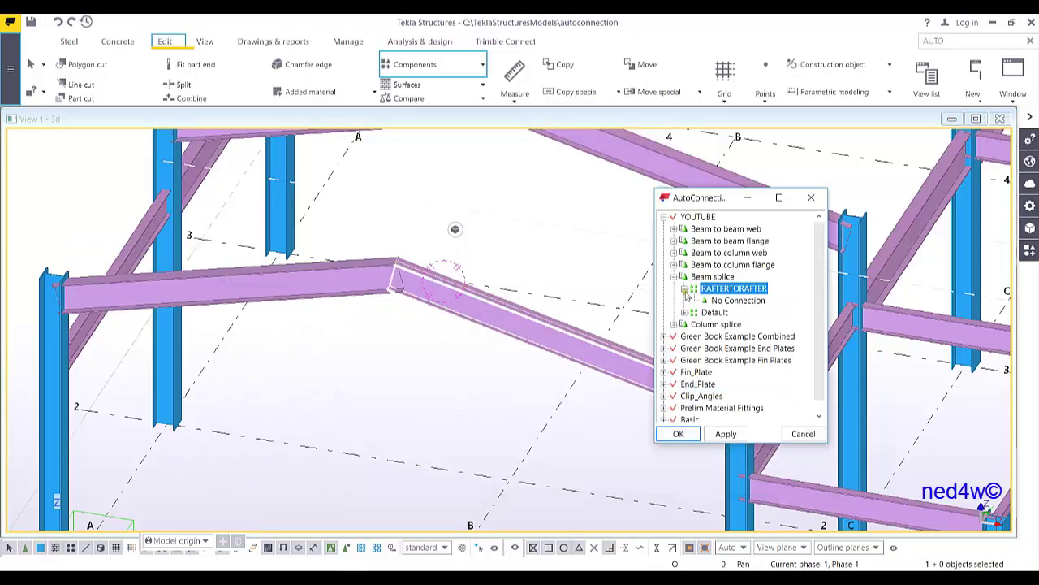
left_click(747, 301)
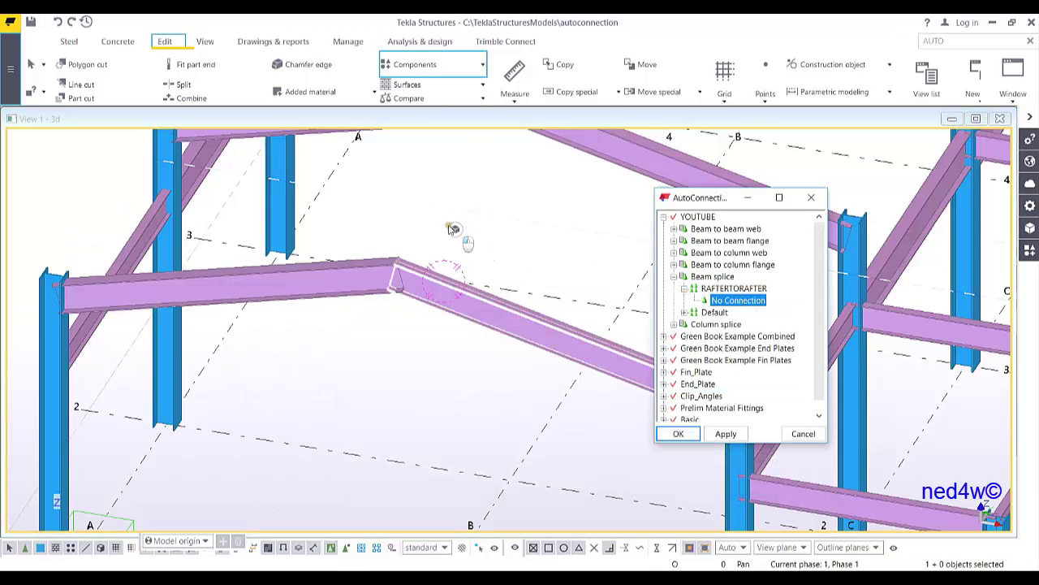
key("ctrl+f")
left_click(86, 83)
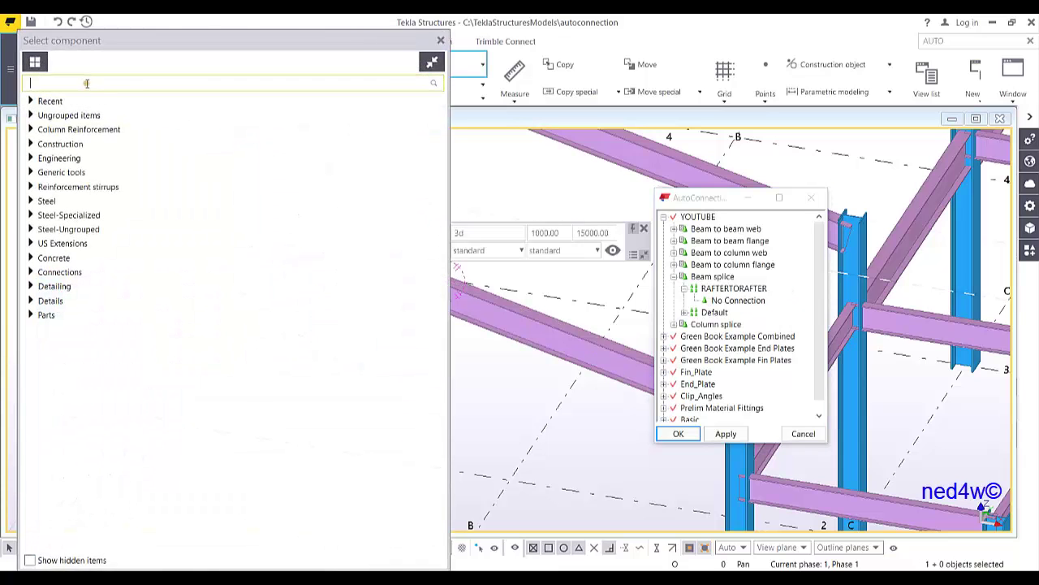
type("APEX")
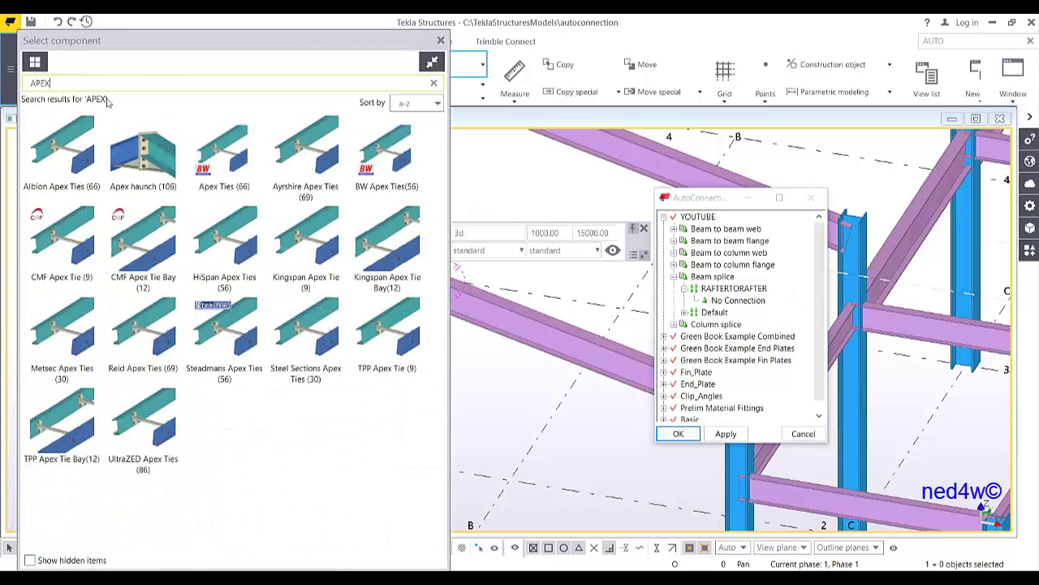
double_click(128, 166)
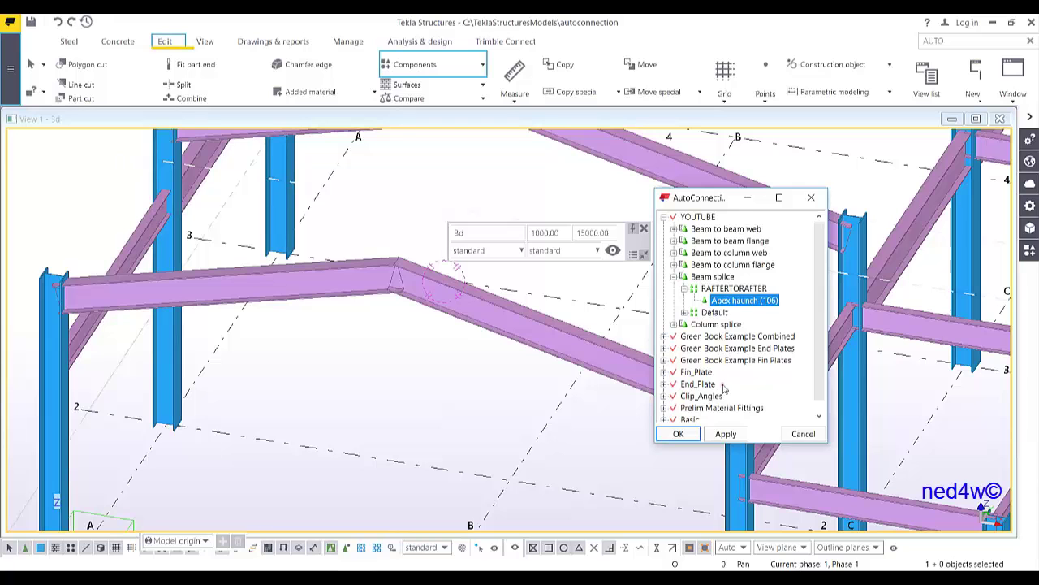
left_click(726, 433)
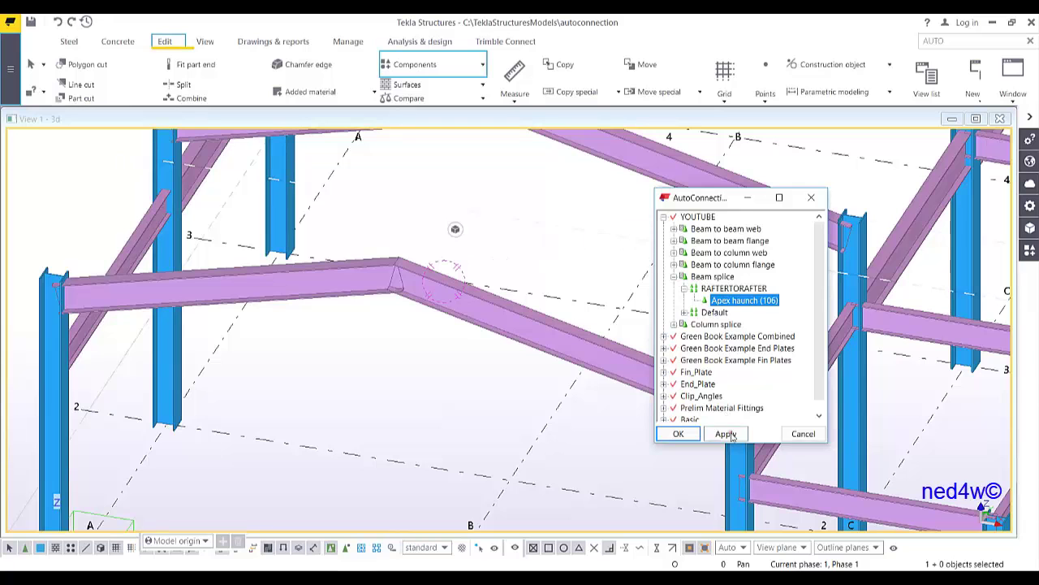
left_click(679, 434)
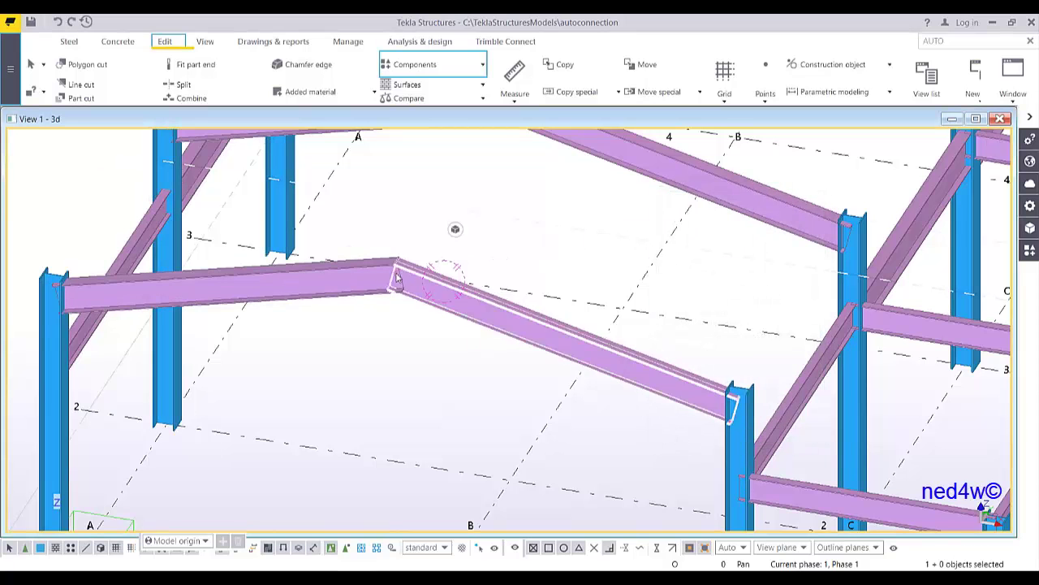
Step: Run AutoConnection with the YOUTUBE rule group on the two apex rafters
scroll(406, 268, "up", 3)
left_click_drag(417, 243, 329, 345)
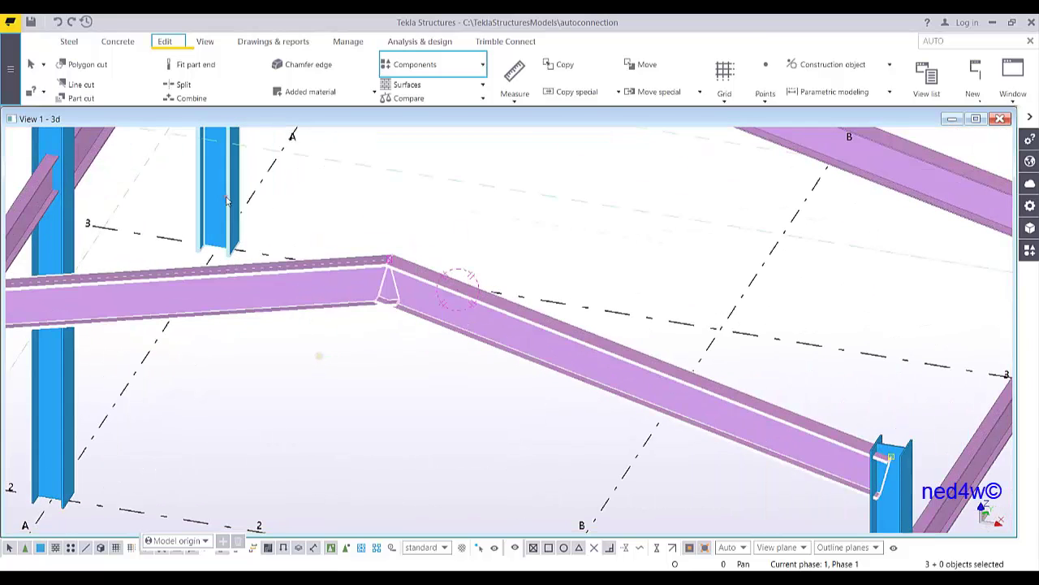
left_click(482, 64)
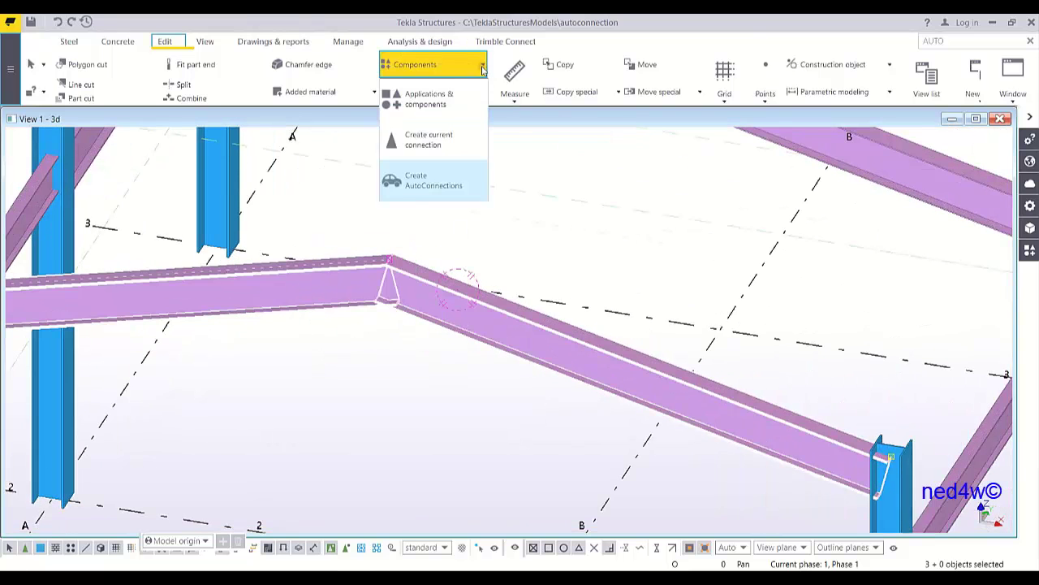
left_click(438, 185)
left_click(562, 165)
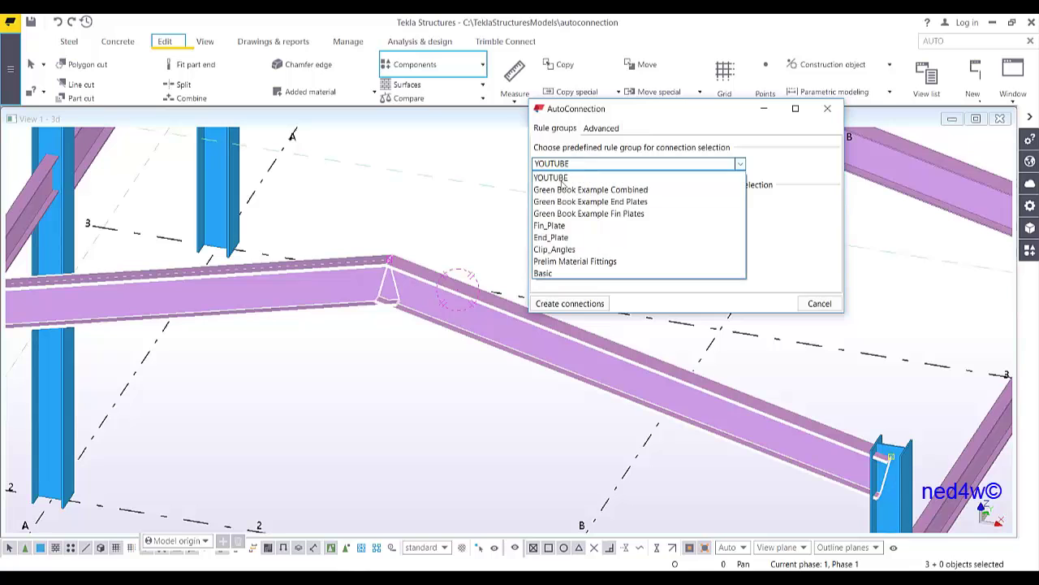
left_click(562, 179)
left_click(572, 303)
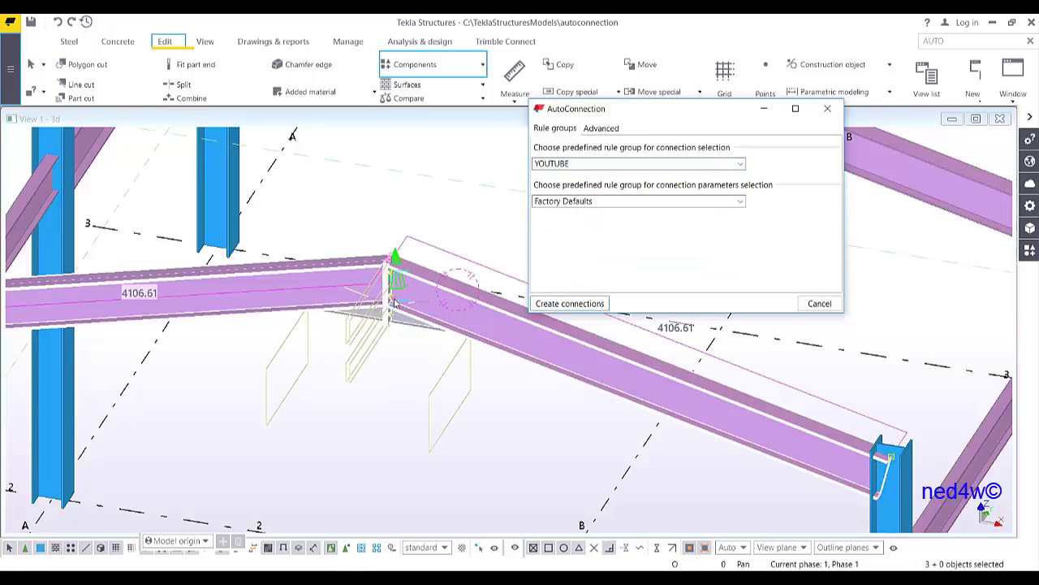
Step: Zoom and orbit to inspect the new bolted apex haunch, moving the dialog aside
scroll(394, 302, "up", 5)
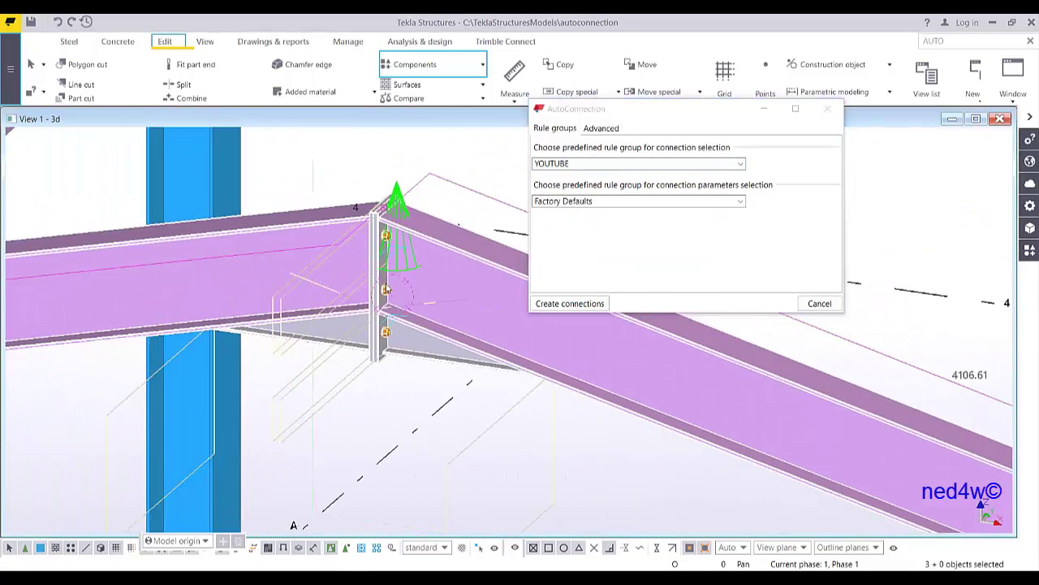
scroll(394, 296, "up", 5)
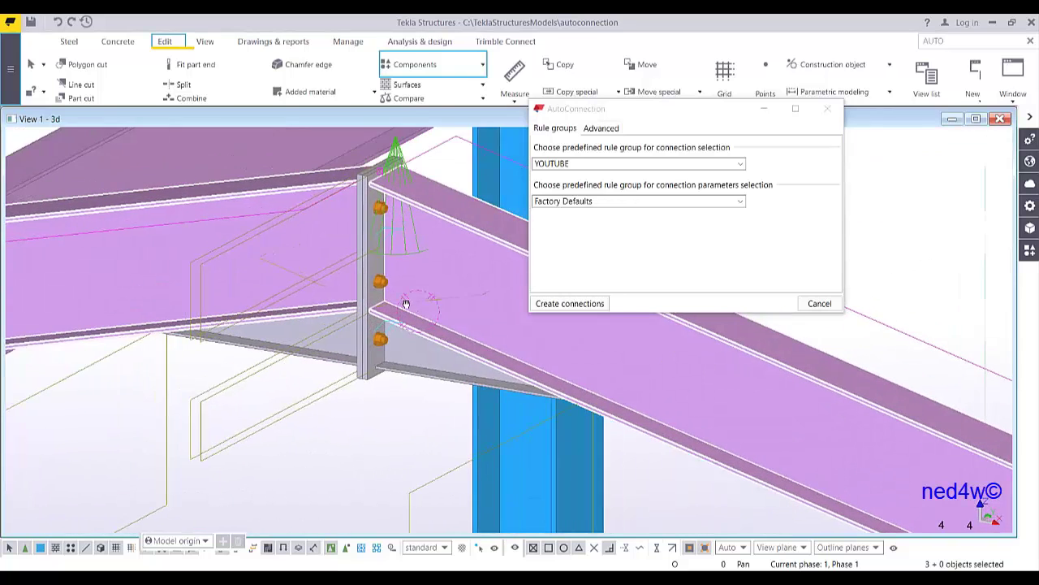
mouse_move(406, 304)
middle_mouse_down("ctrl")
mouse_move(402, 226)
mouse_move(412, 323)
middle_mouse_up("ctrl")
scroll(382, 382, "down", 5)
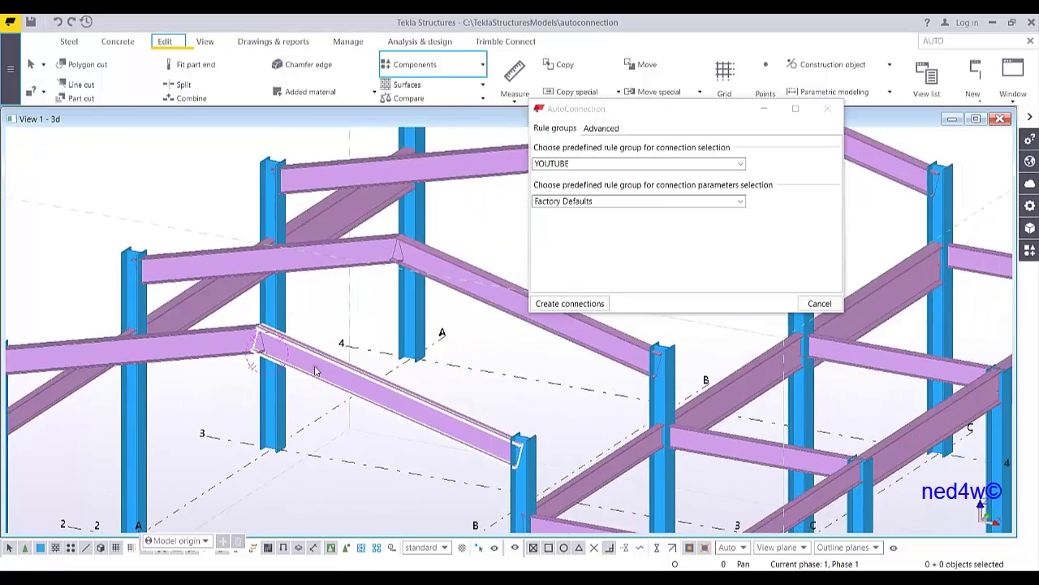
middle_click_drag(366, 372, 361, 349, "ctrl")
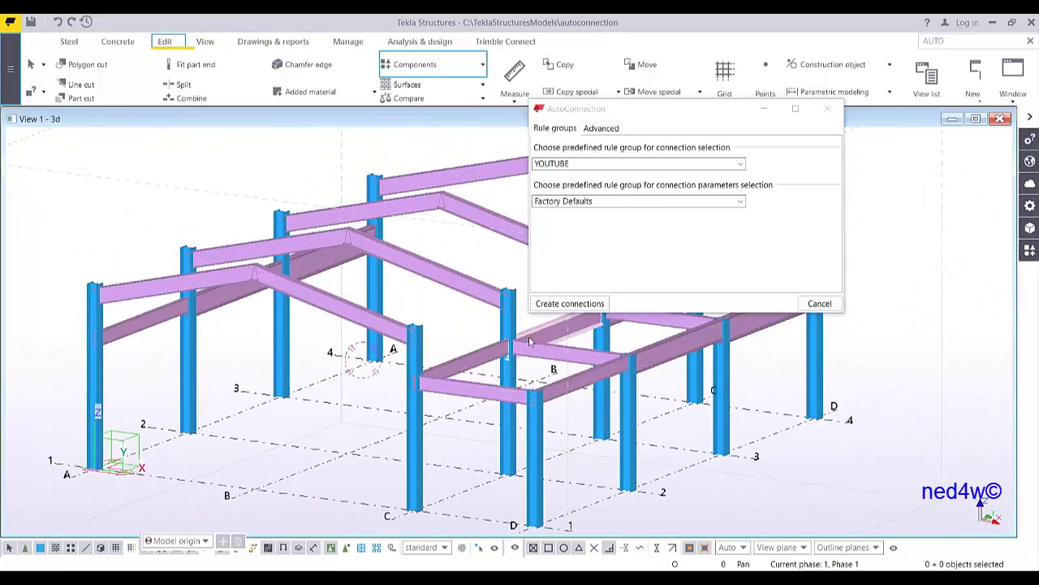
left_click_drag(689, 109, 822, 173)
middle_click_drag(373, 325, 364, 316, "ctrl")
Step: Select the entire frame and create YOUTUBE rule group connections on it
scroll(365, 316, "down", 4)
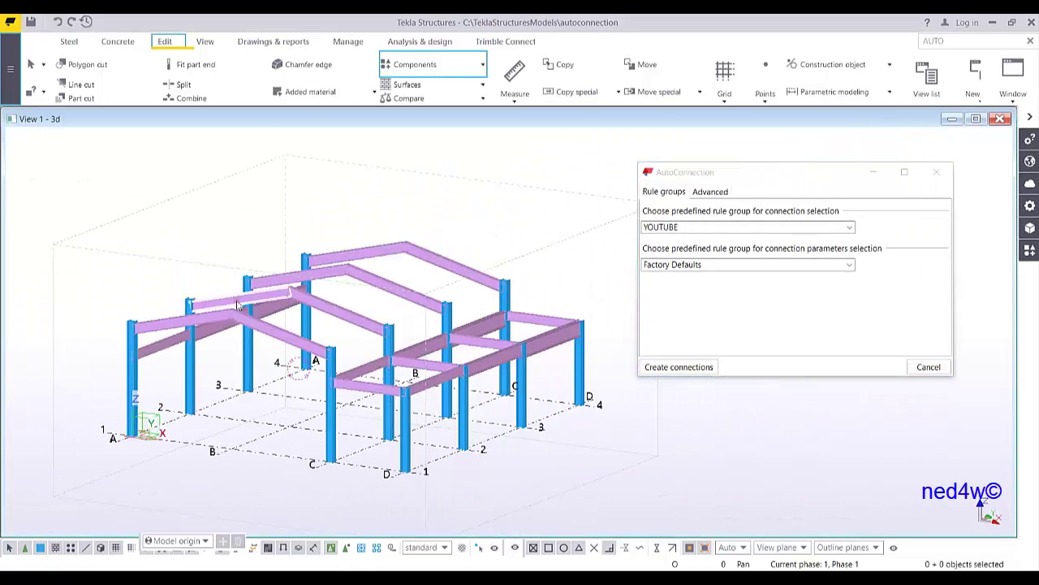
left_click_drag(83, 192, 653, 527)
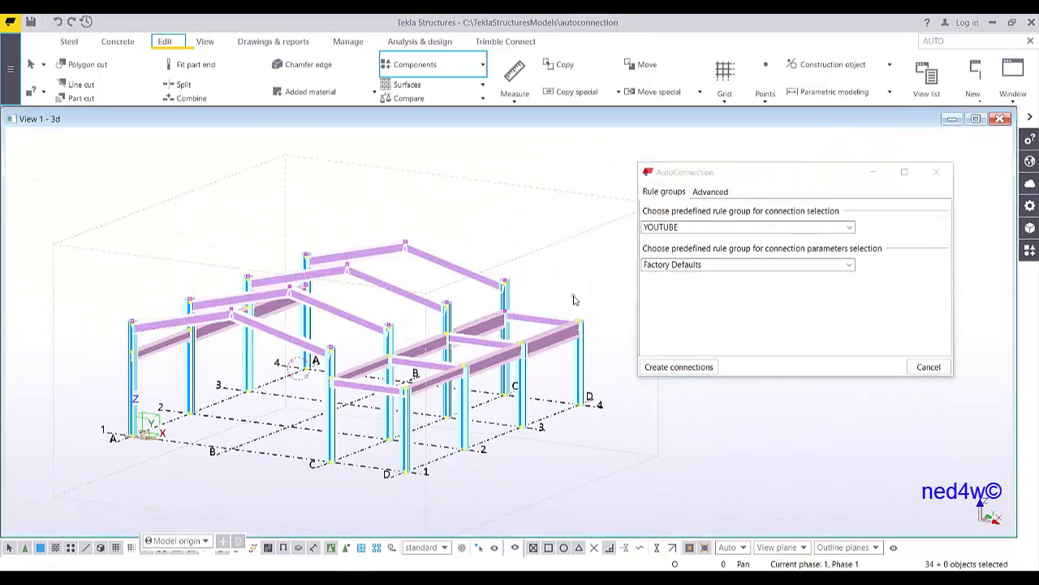
left_click(688, 368)
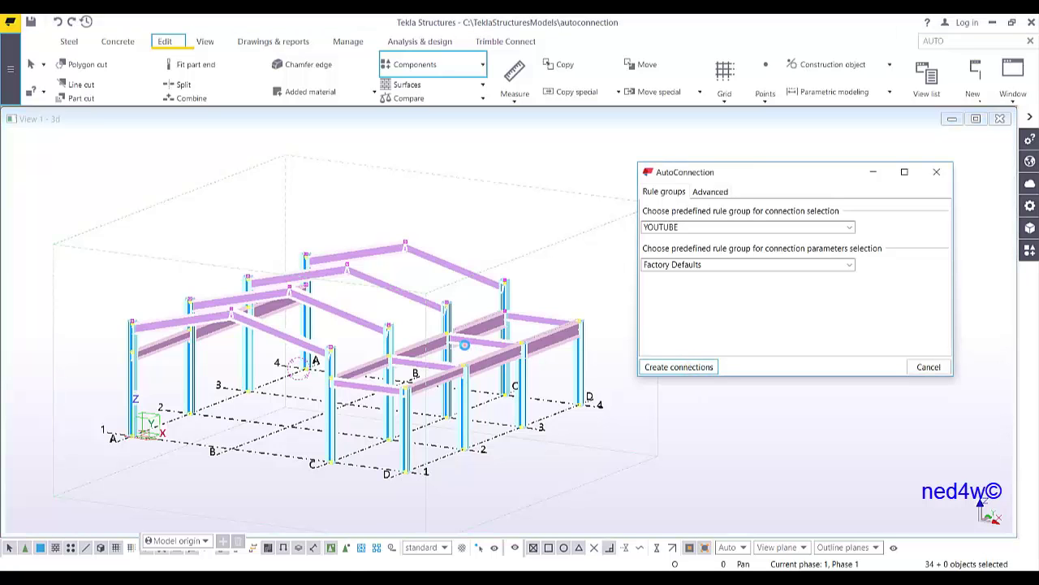
Step: Zoom, pan and orbit to review the connections at every frame joint, moving the dialog aside
left_click(475, 235)
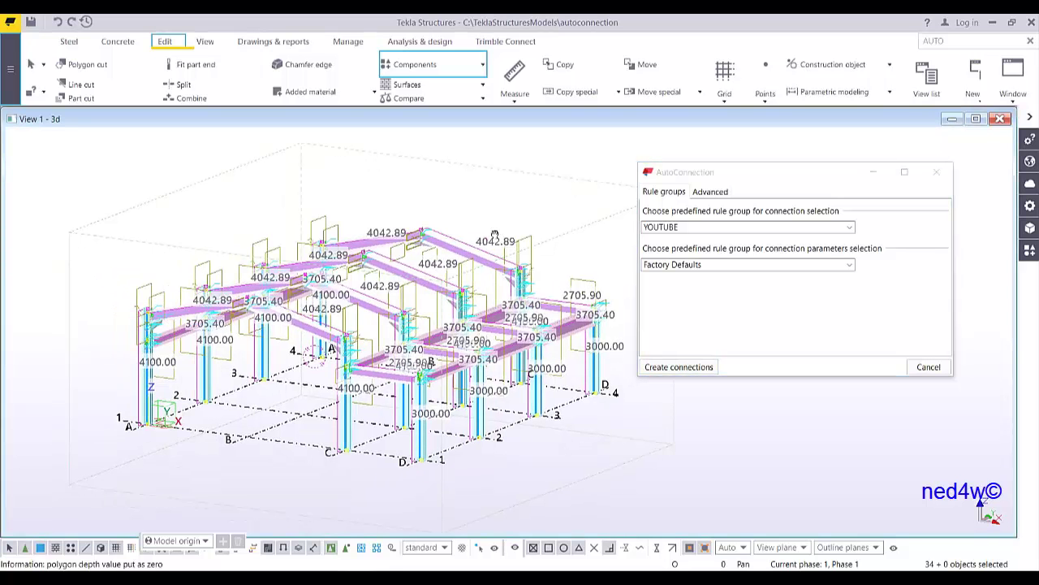
scroll(390, 306, "up", 3)
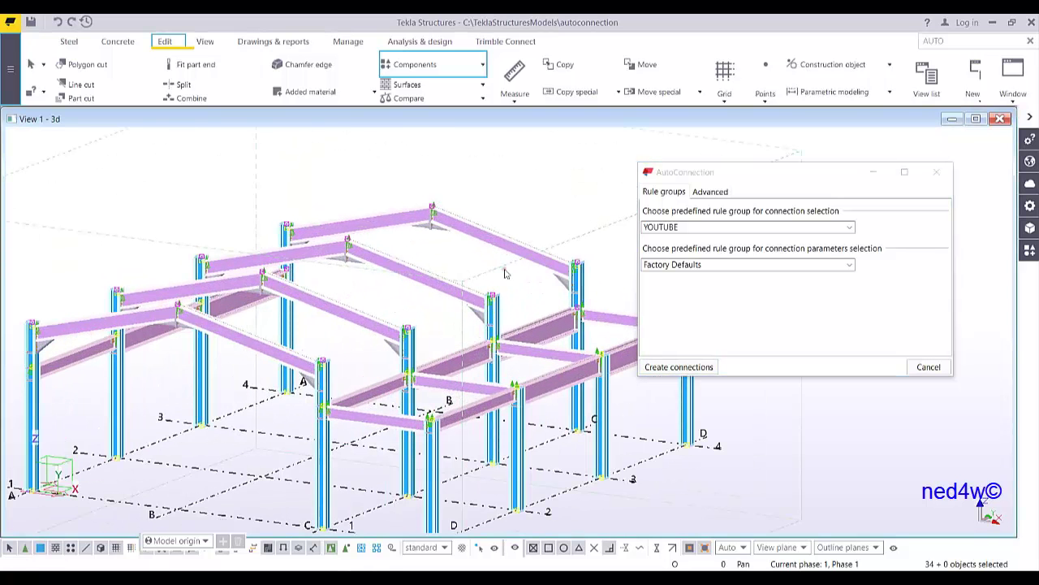
scroll(456, 229, "up", 10)
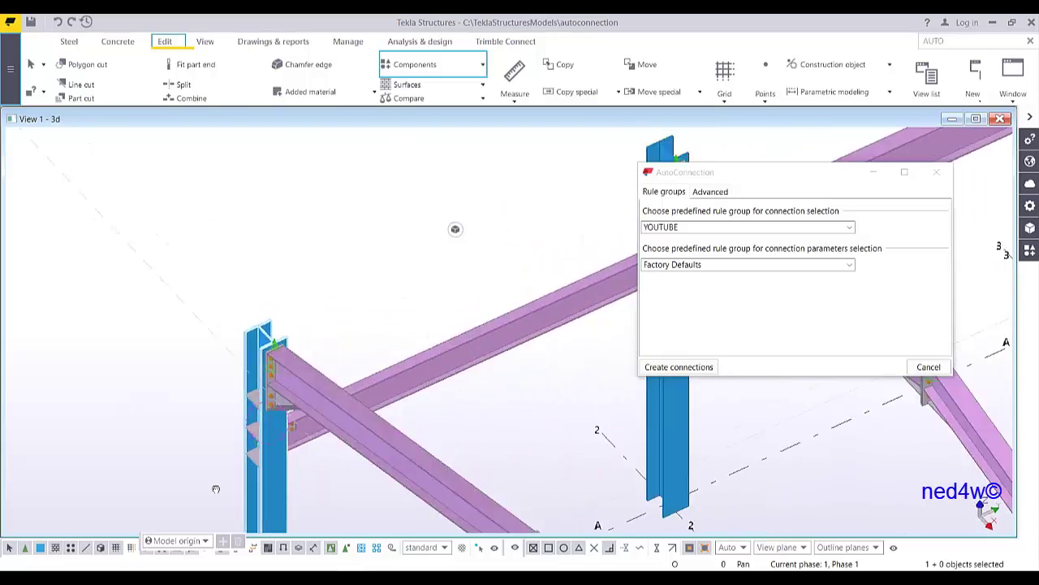
scroll(216, 488, "down", 4)
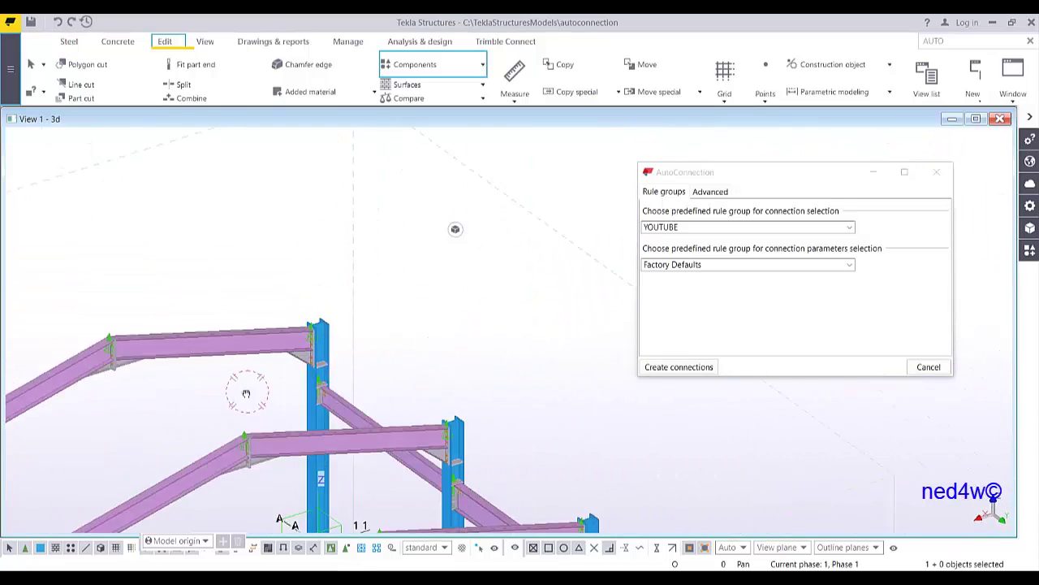
middle_click_drag(246, 393, 460, 420)
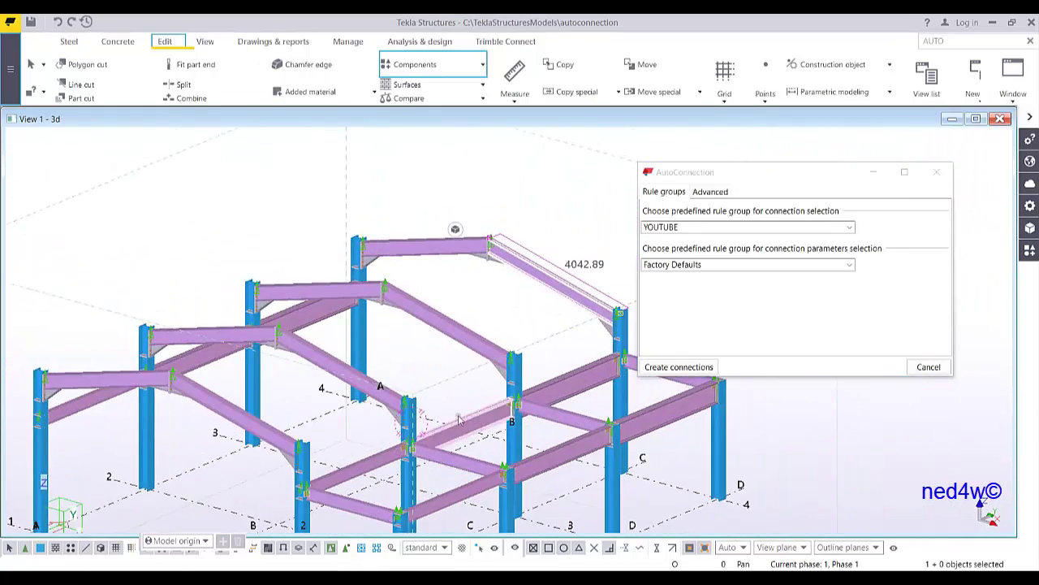
scroll(459, 420, "up", 3)
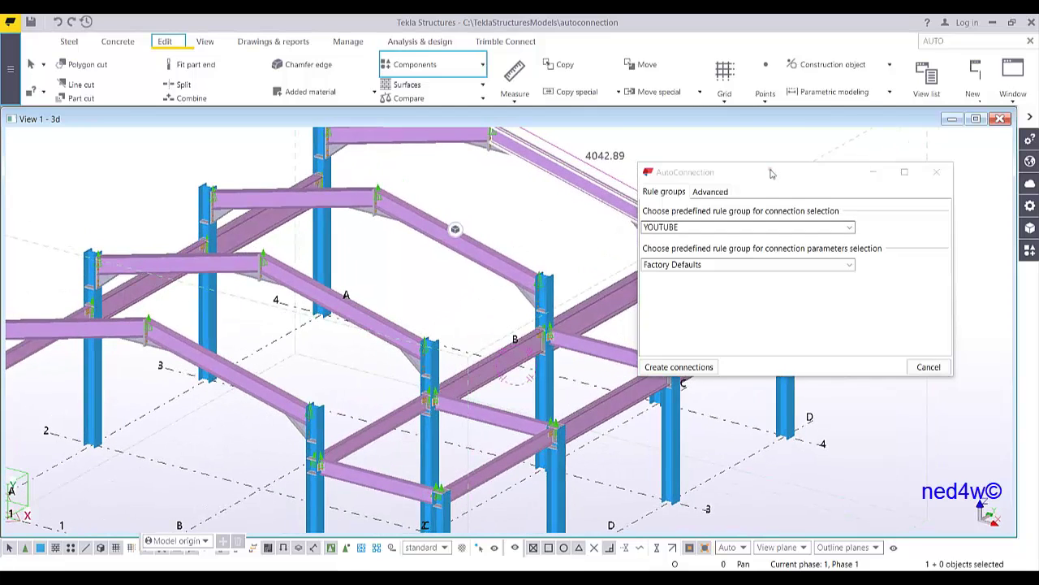
left_click_drag(772, 172, 831, 251)
scroll(503, 347, "down", 3)
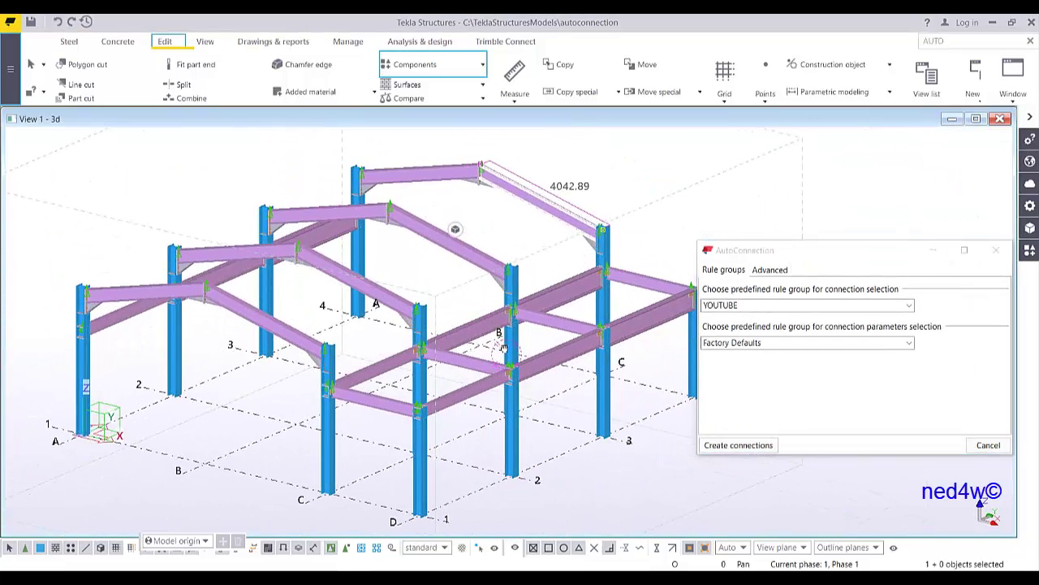
left_click(637, 209)
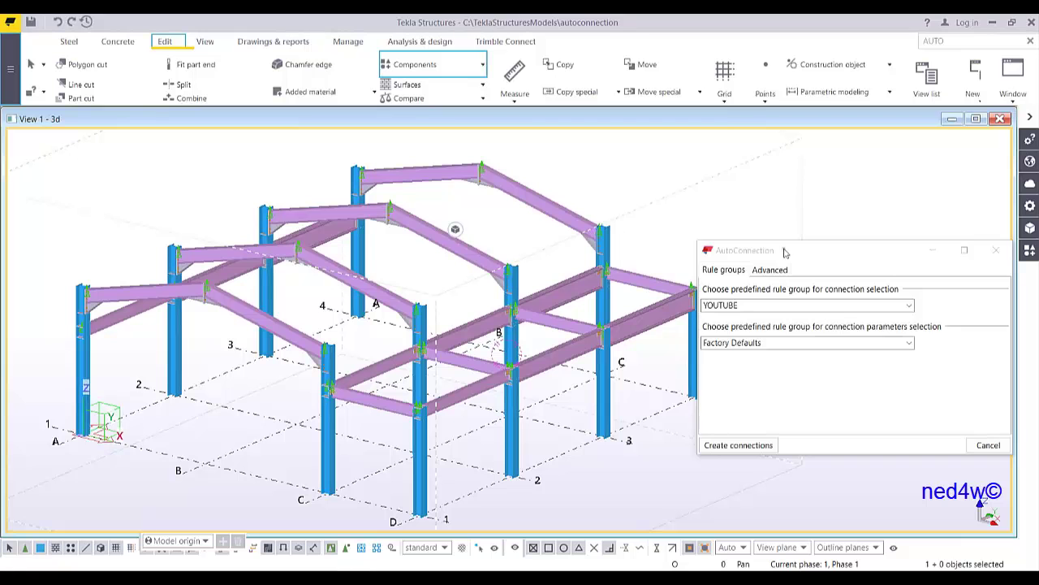
left_click_drag(784, 252, 773, 145)
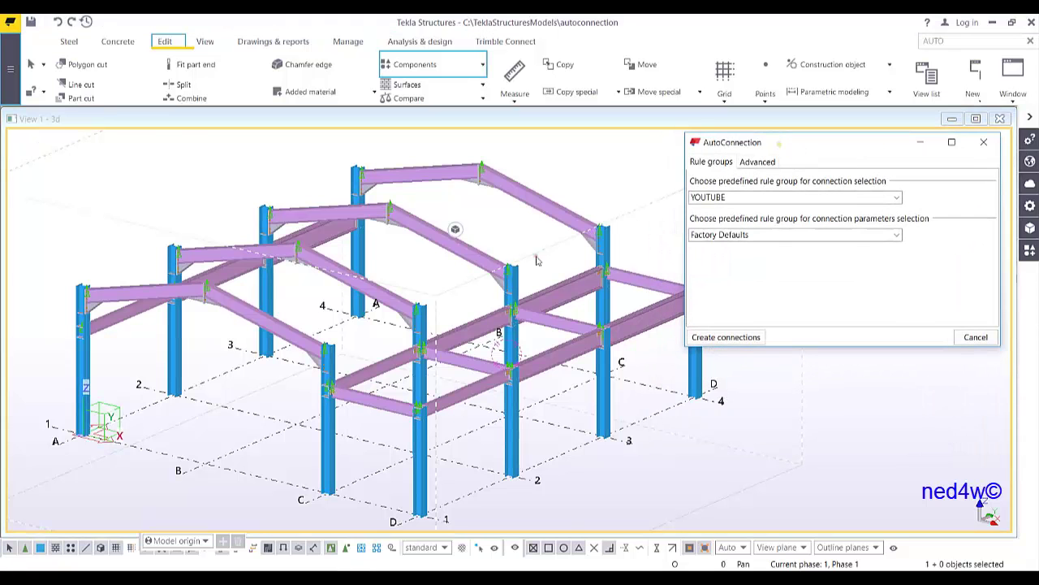
middle_click_drag(536, 259, 483, 333)
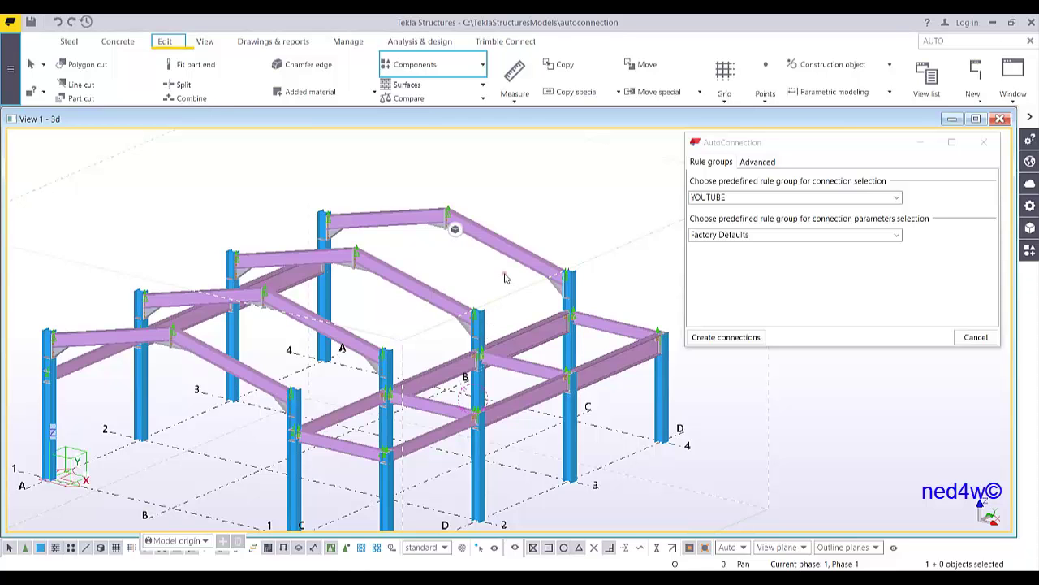
middle_click_drag(506, 275, 550, 217, "ctrl")
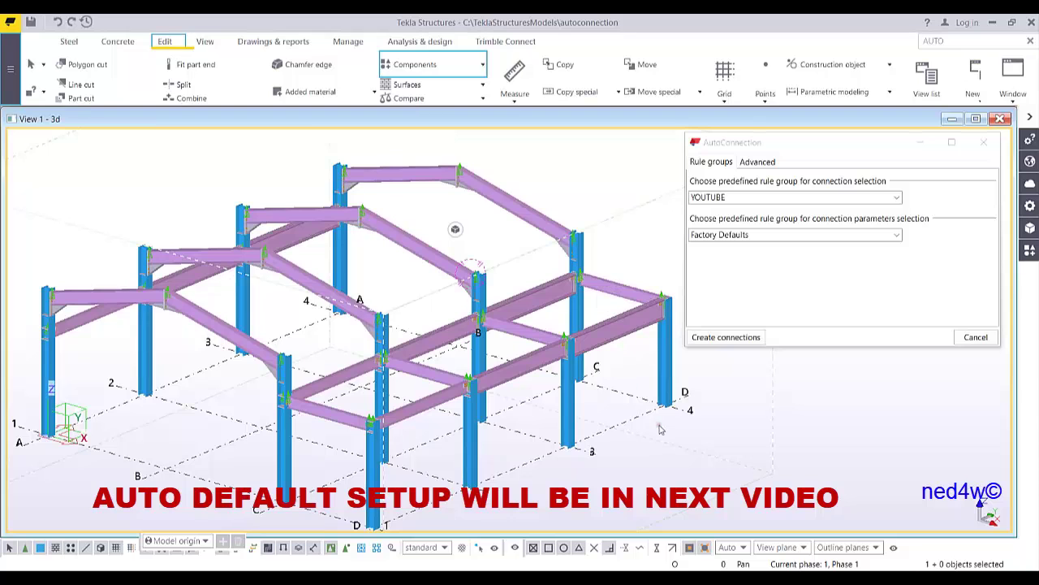